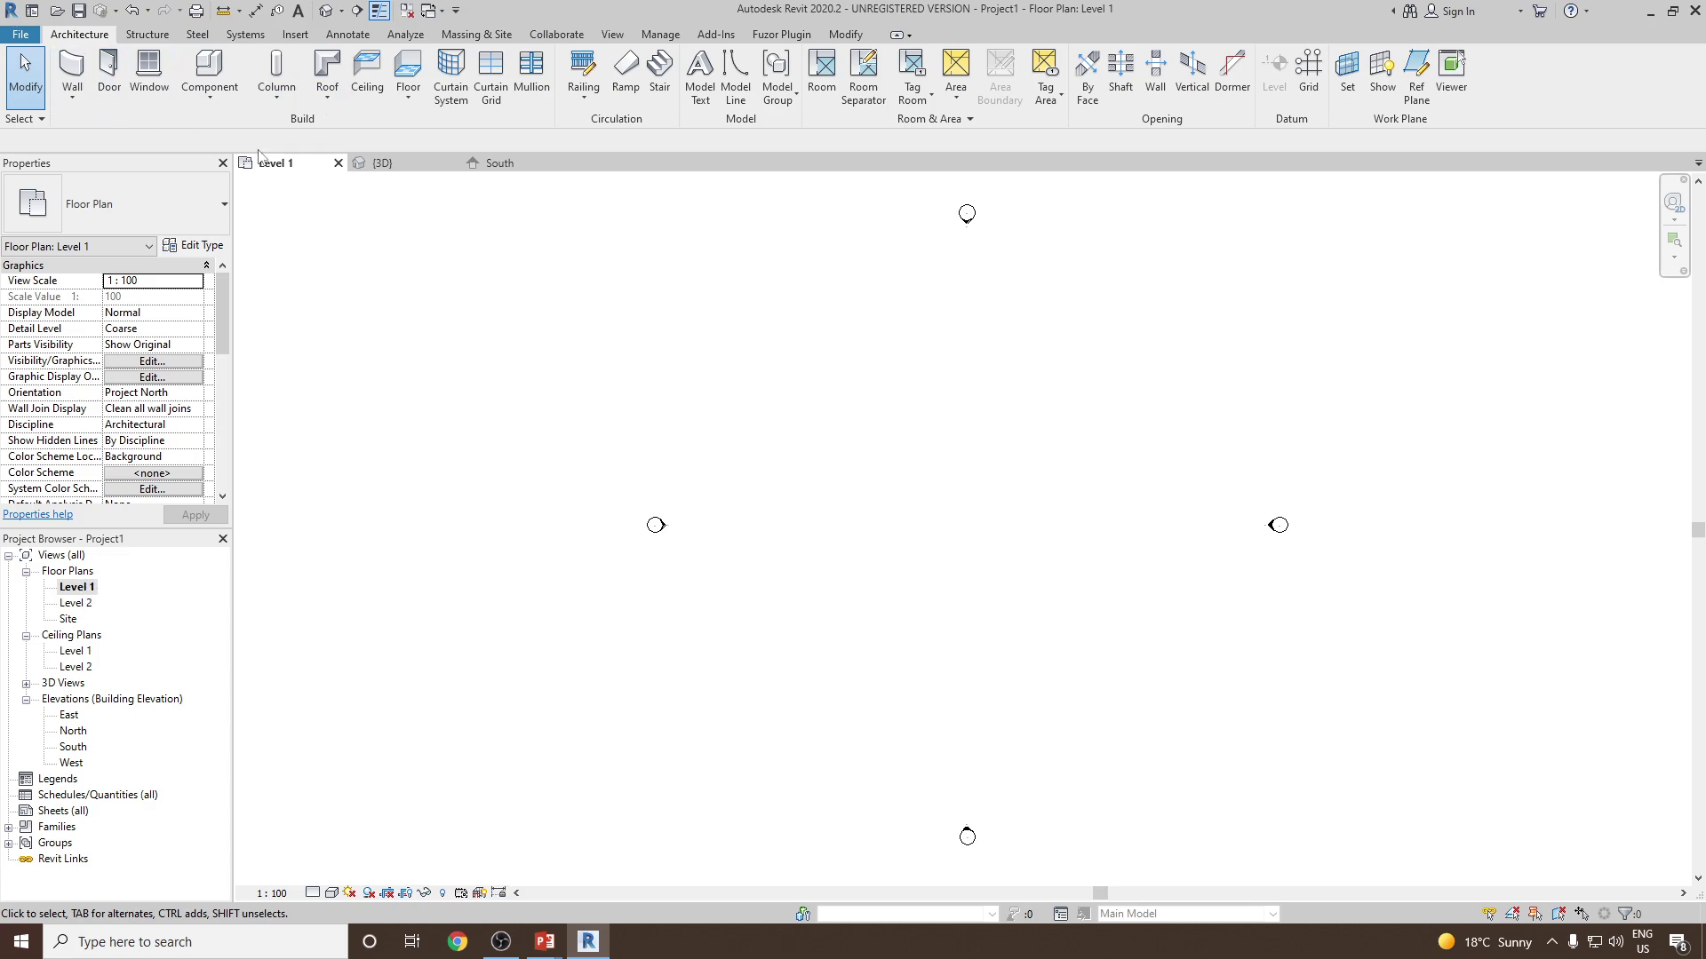
- Start an architectural floor and choose the Concrete-Commercial 362mm floor type
click(408, 91)
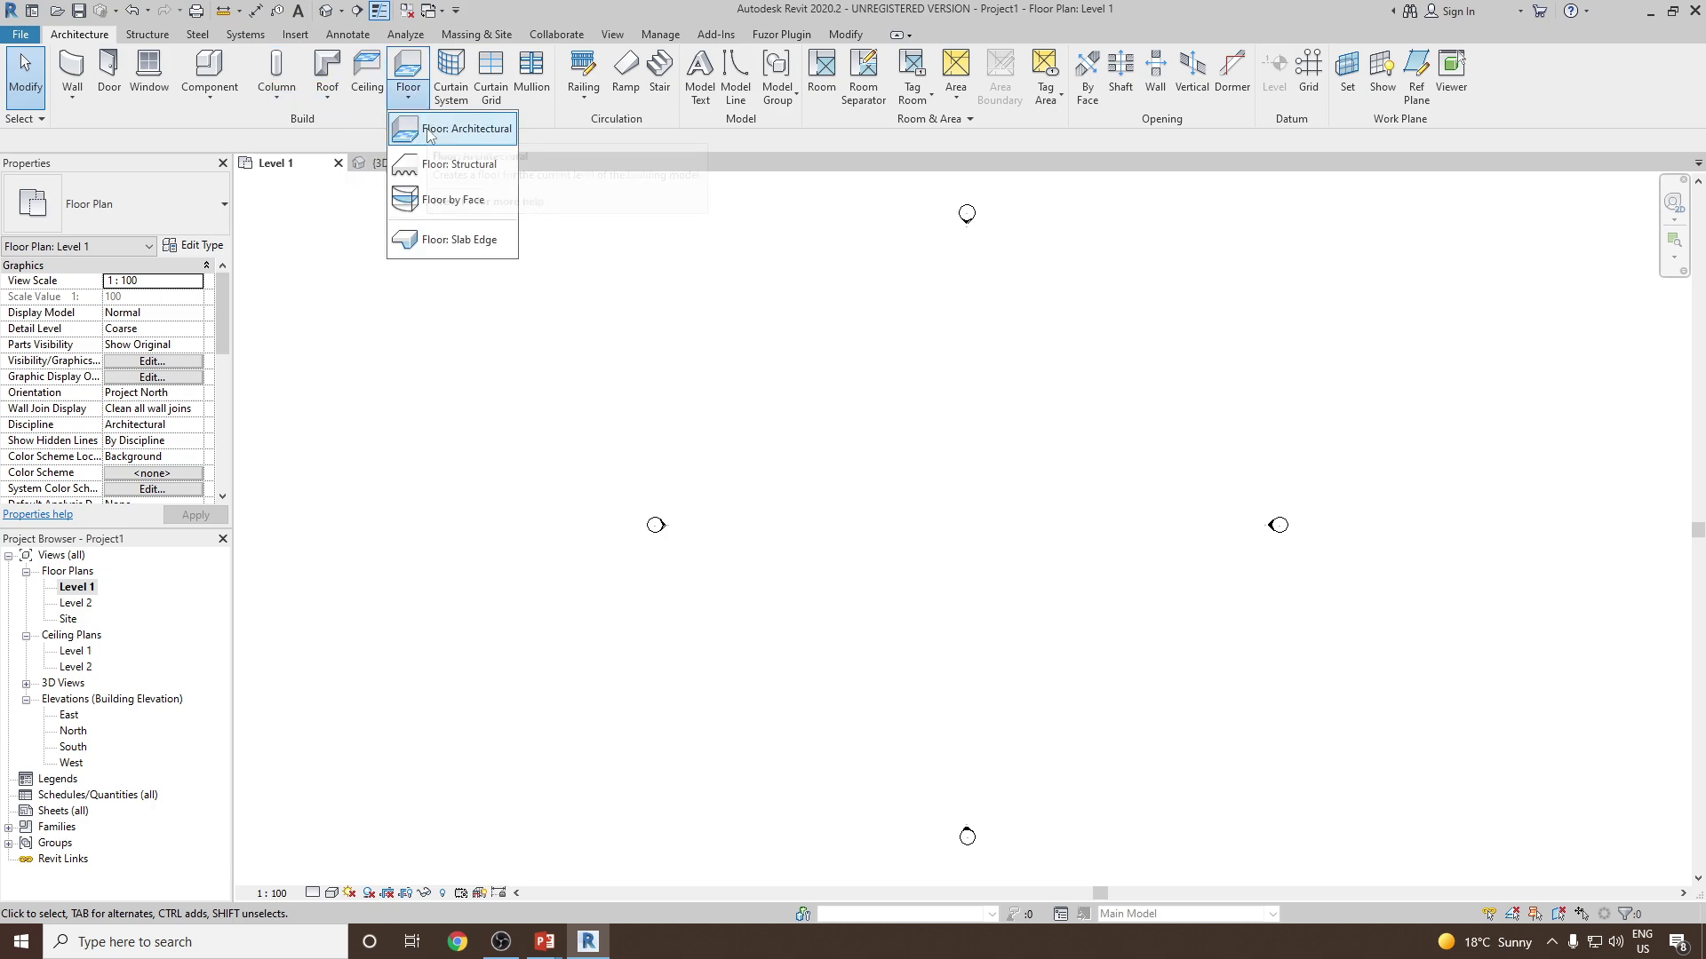
click(428, 130)
click(141, 205)
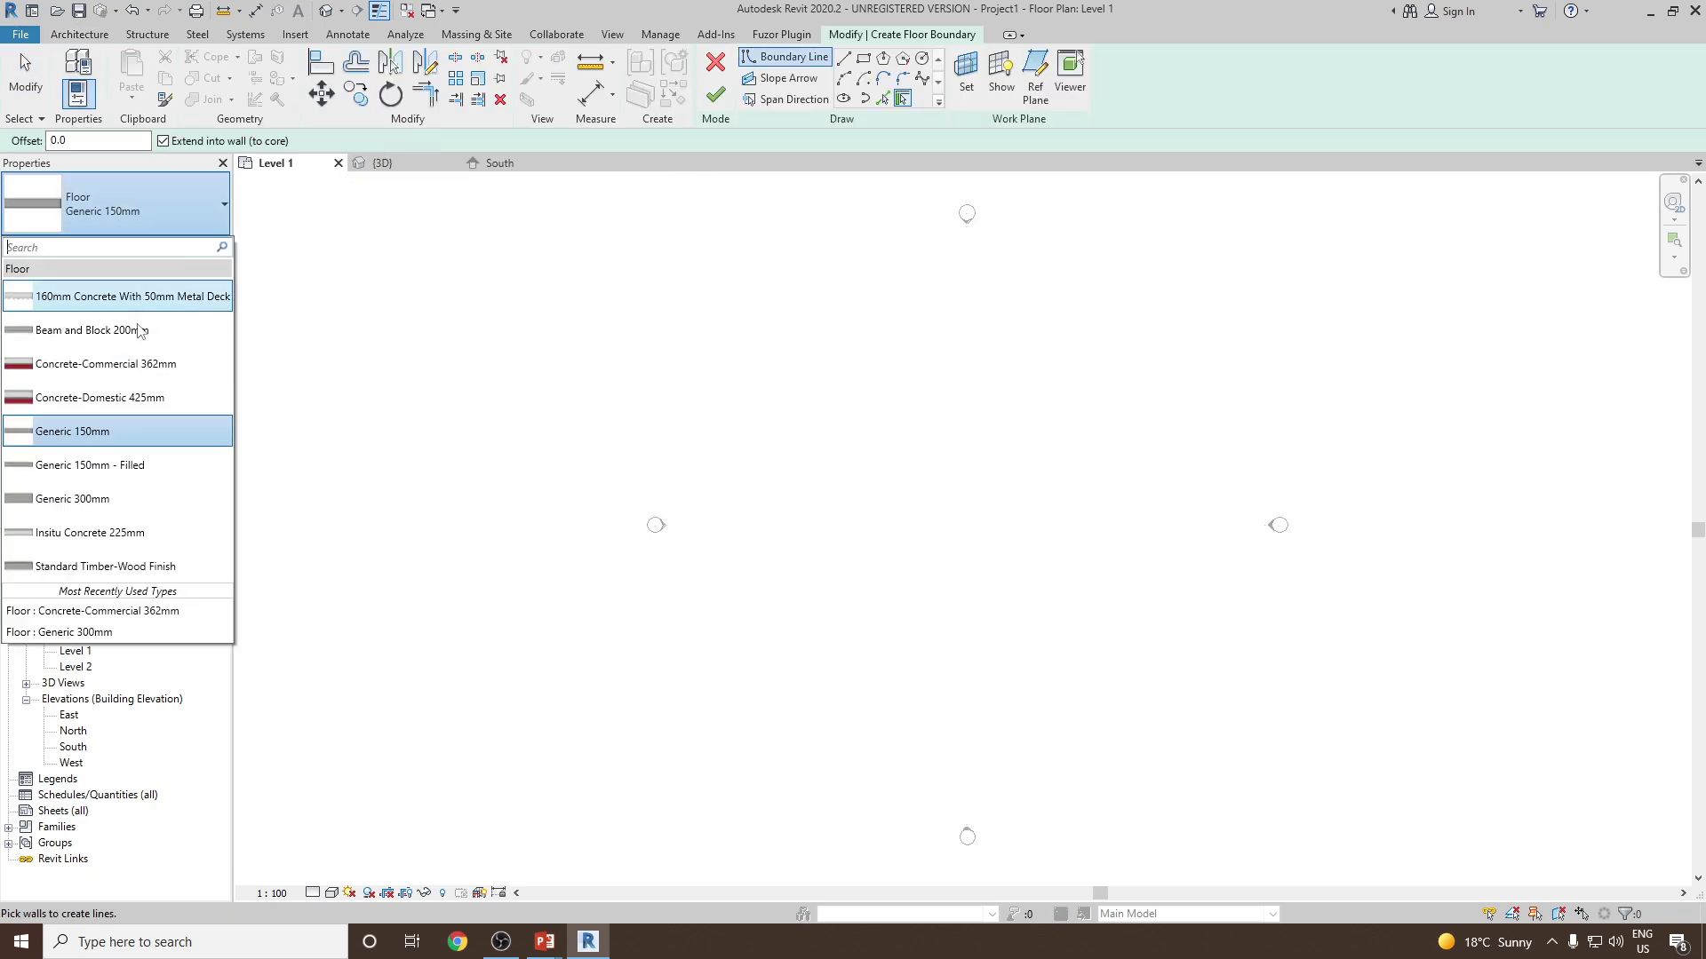
click(169, 366)
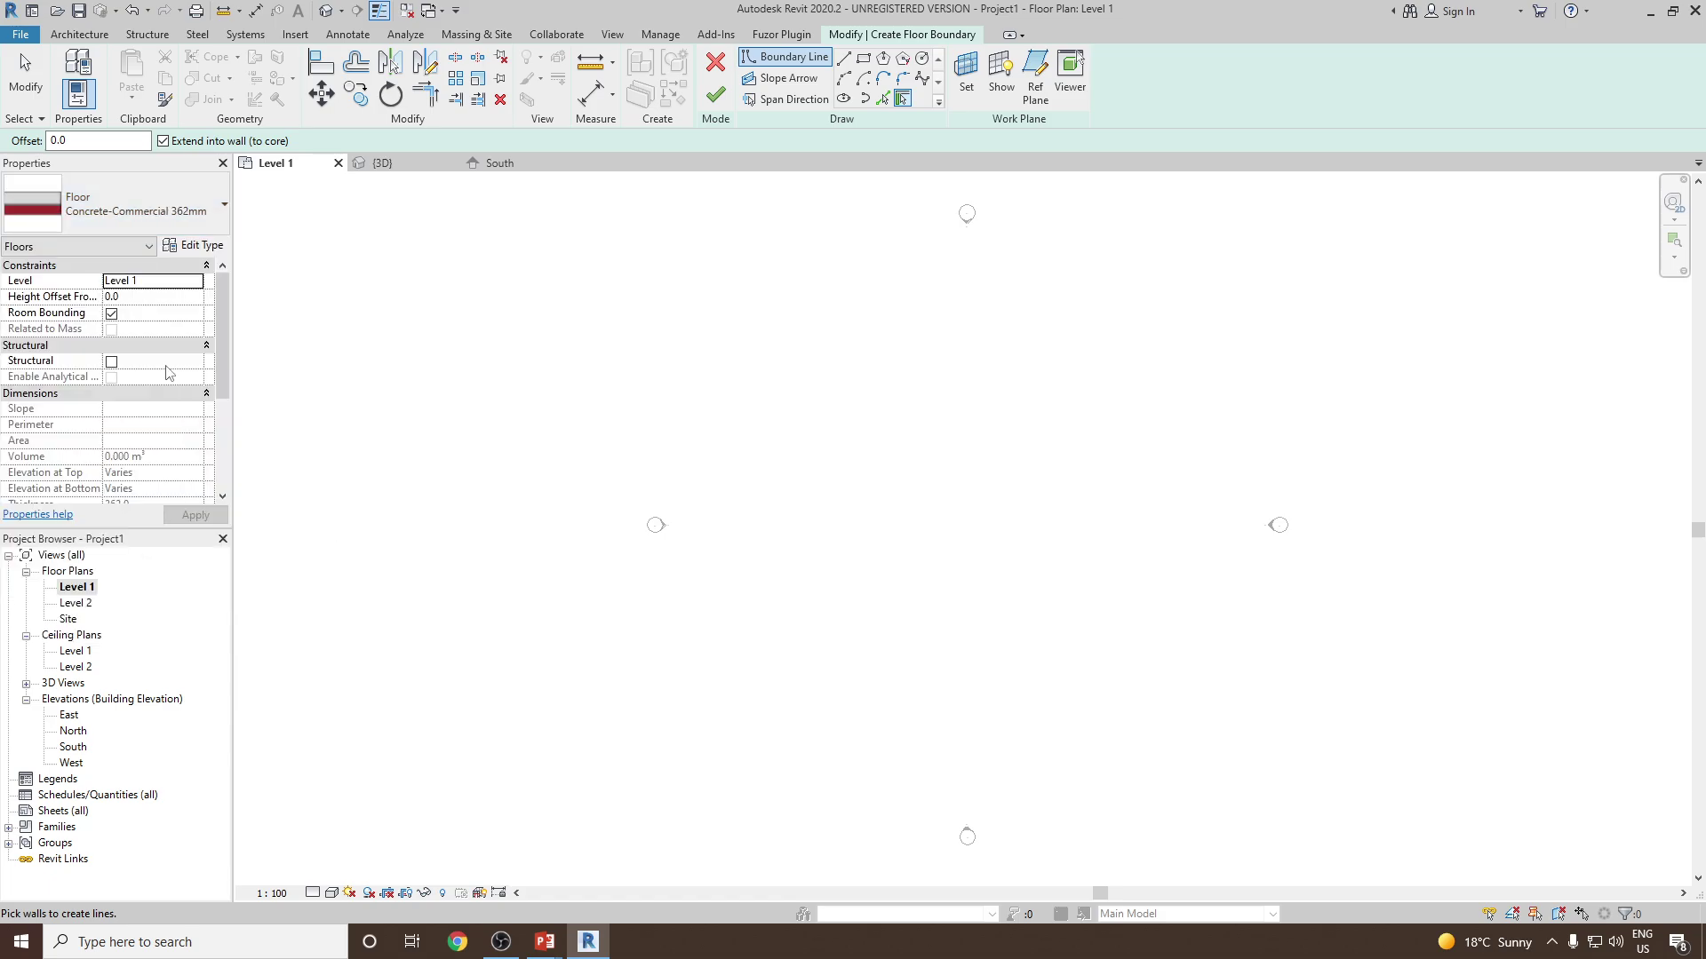
- Sketch a rectangular floor boundary by placing two opposite corners
click(863, 58)
scroll(967, 506, up, 3)
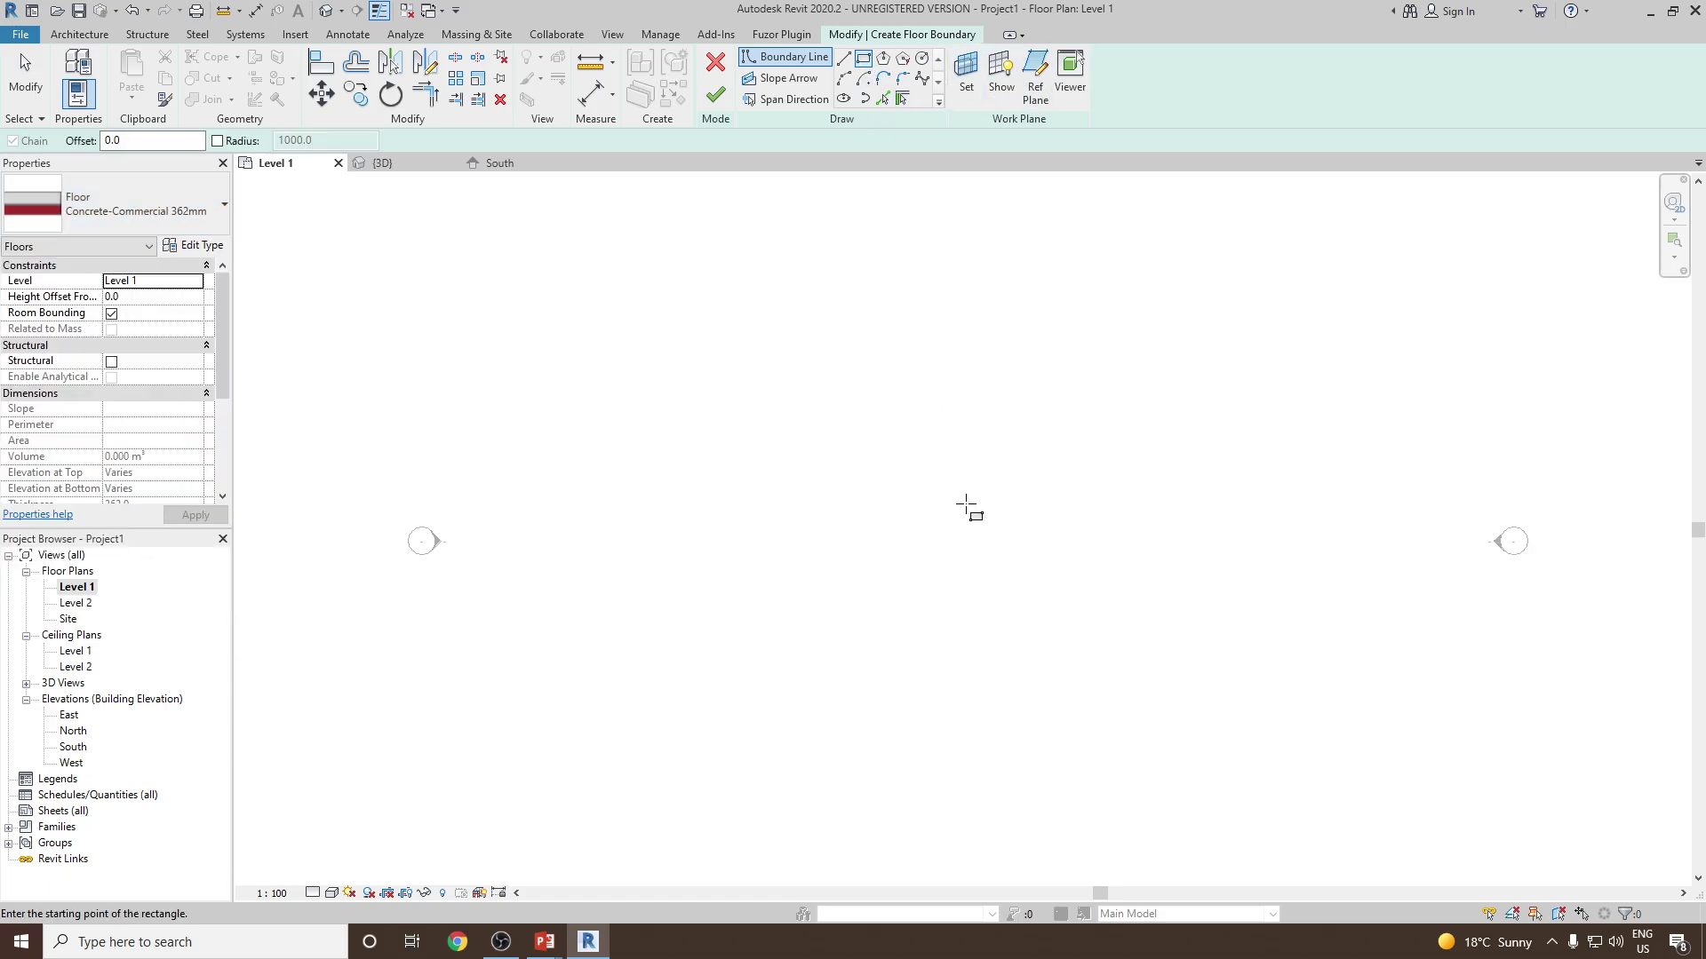
click(780, 431)
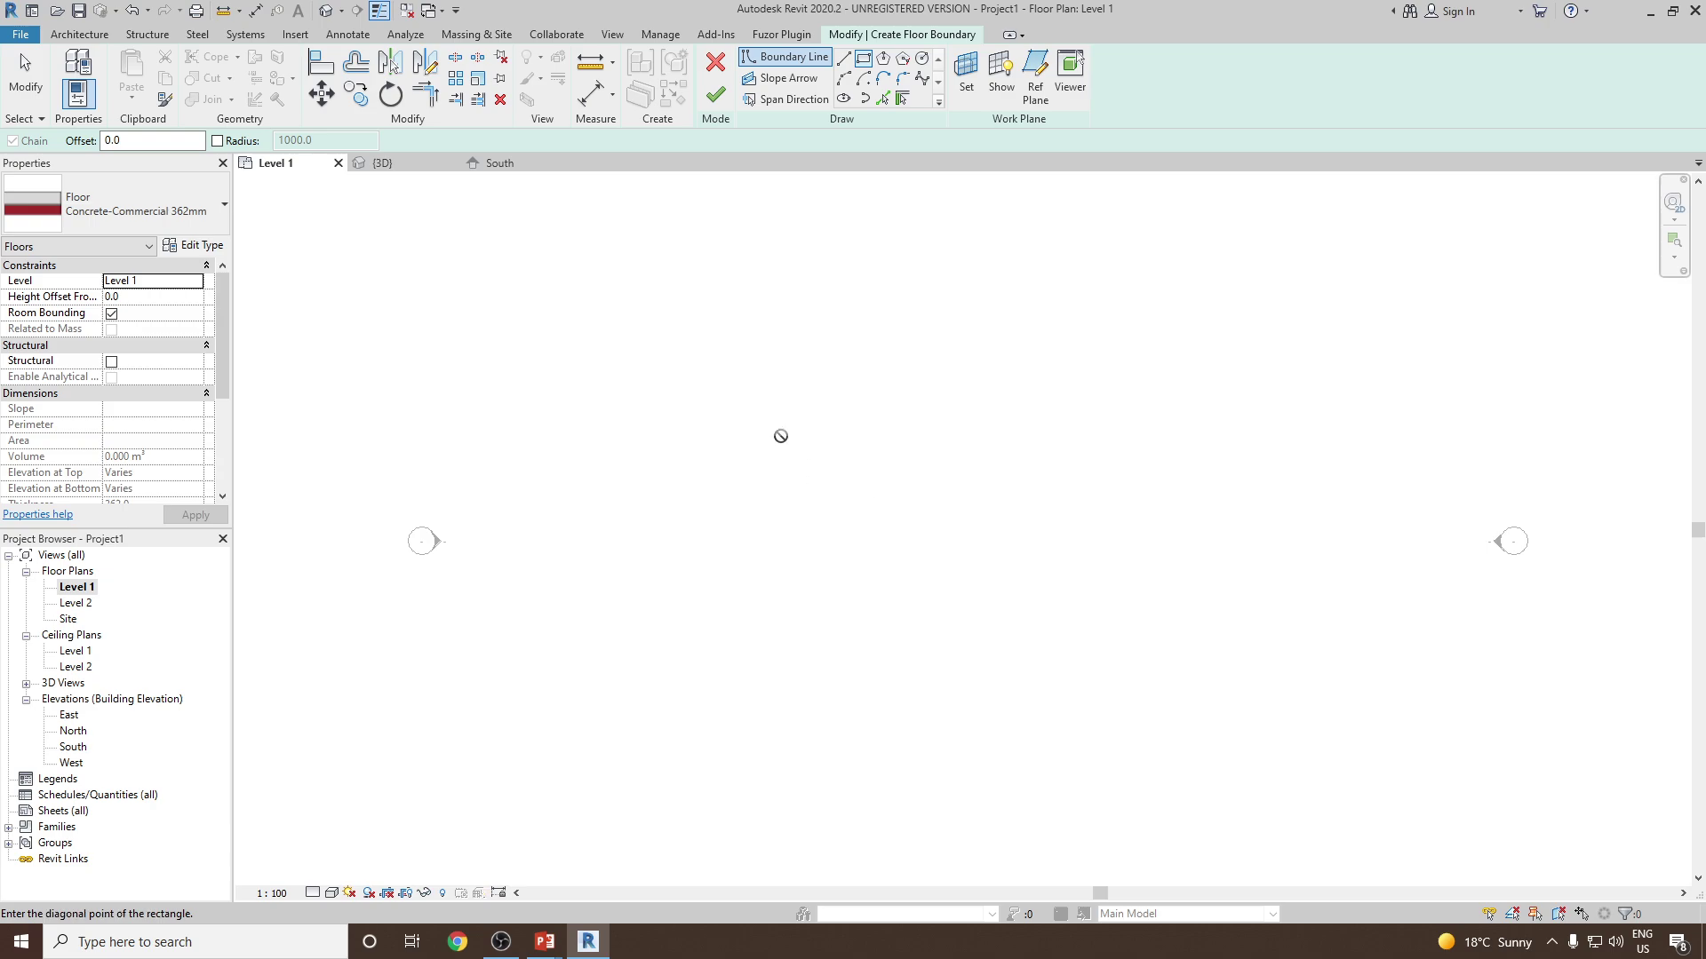
click(1126, 648)
right_click(1169, 397)
click(1190, 408)
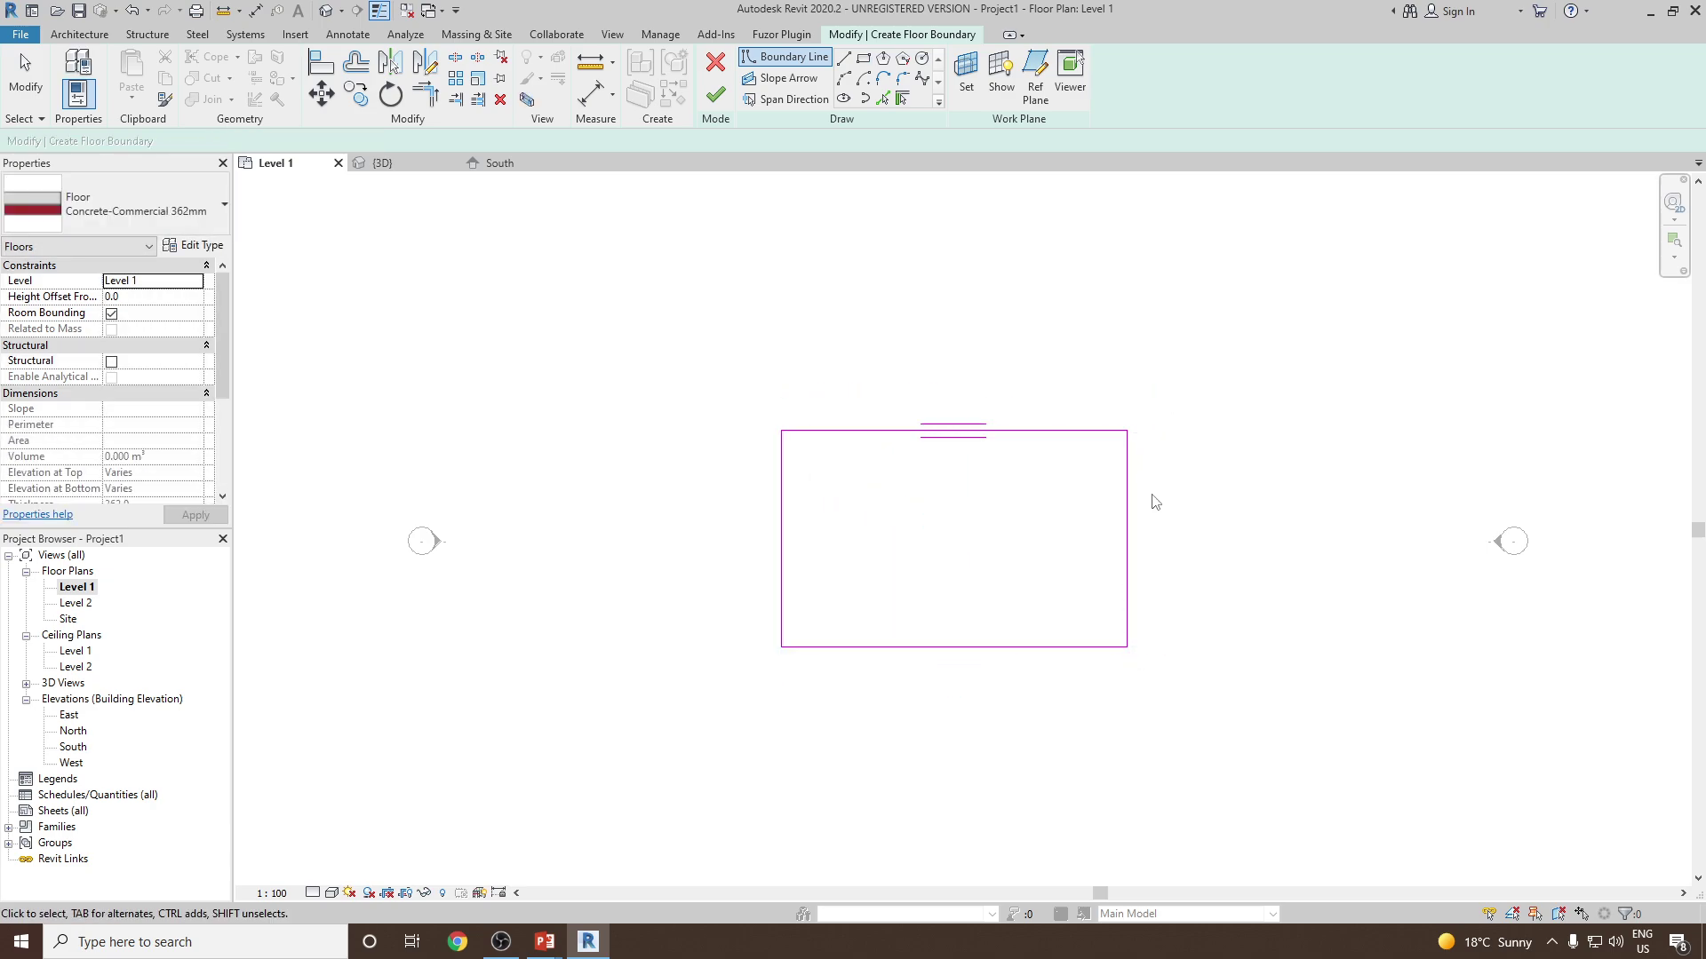
- Set the rectangle's width dimension to 10000
click(1127, 532)
click(1077, 621)
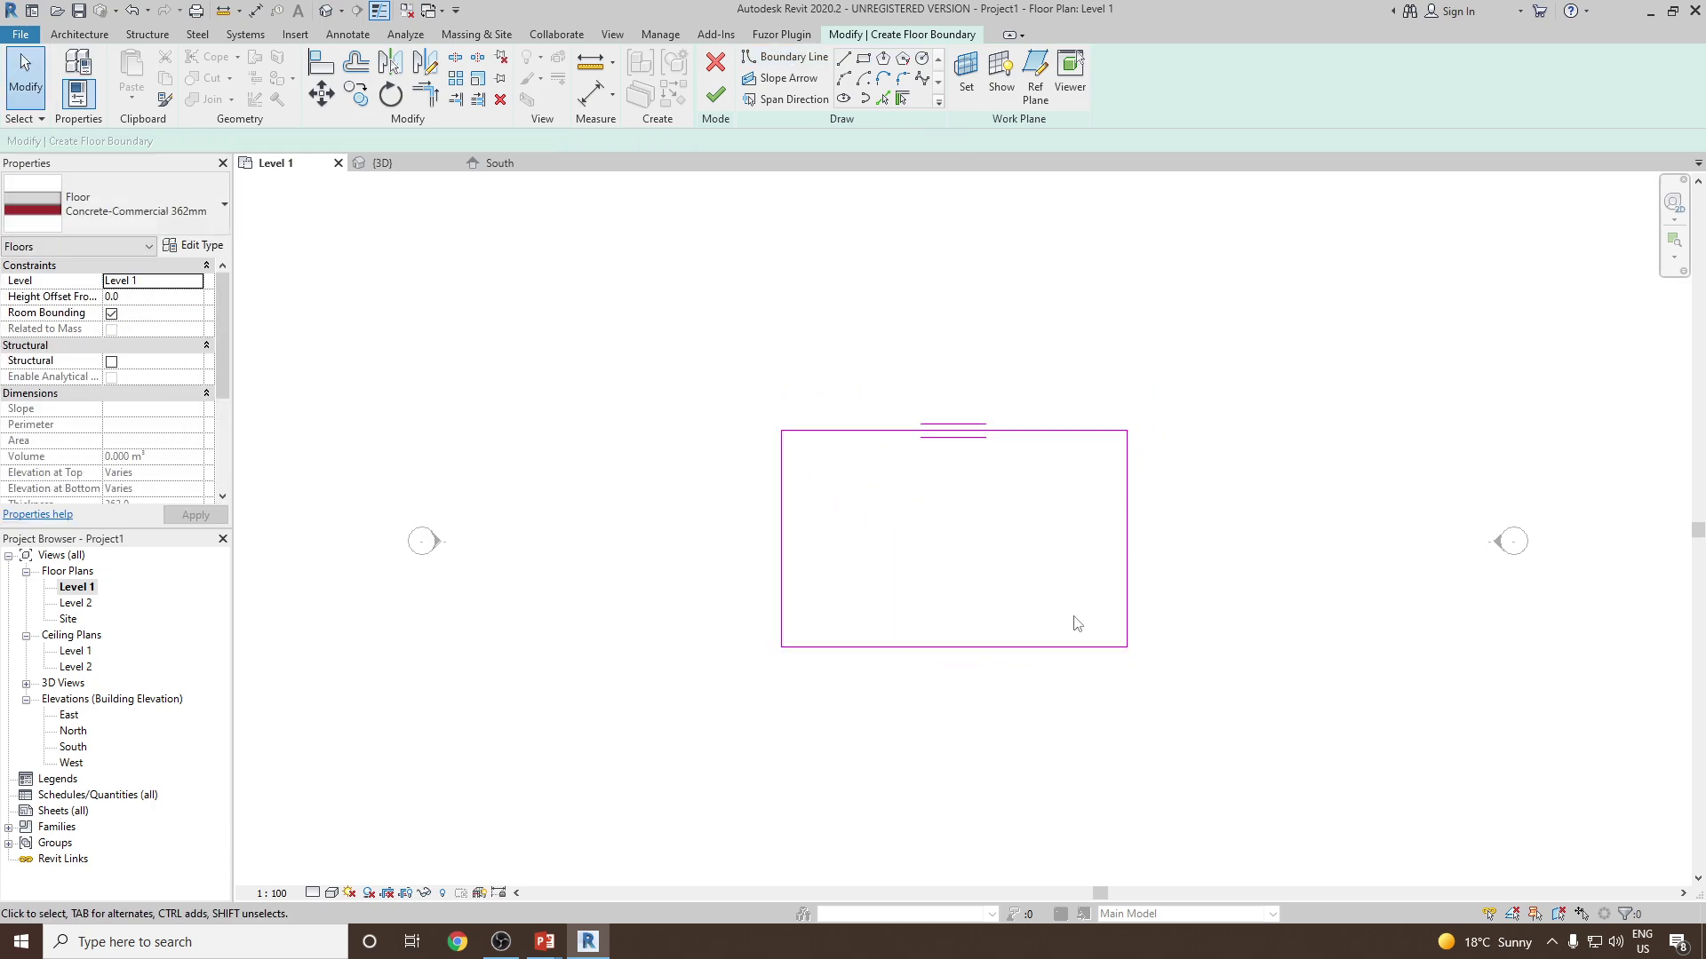
scroll(1172, 498, up, 2)
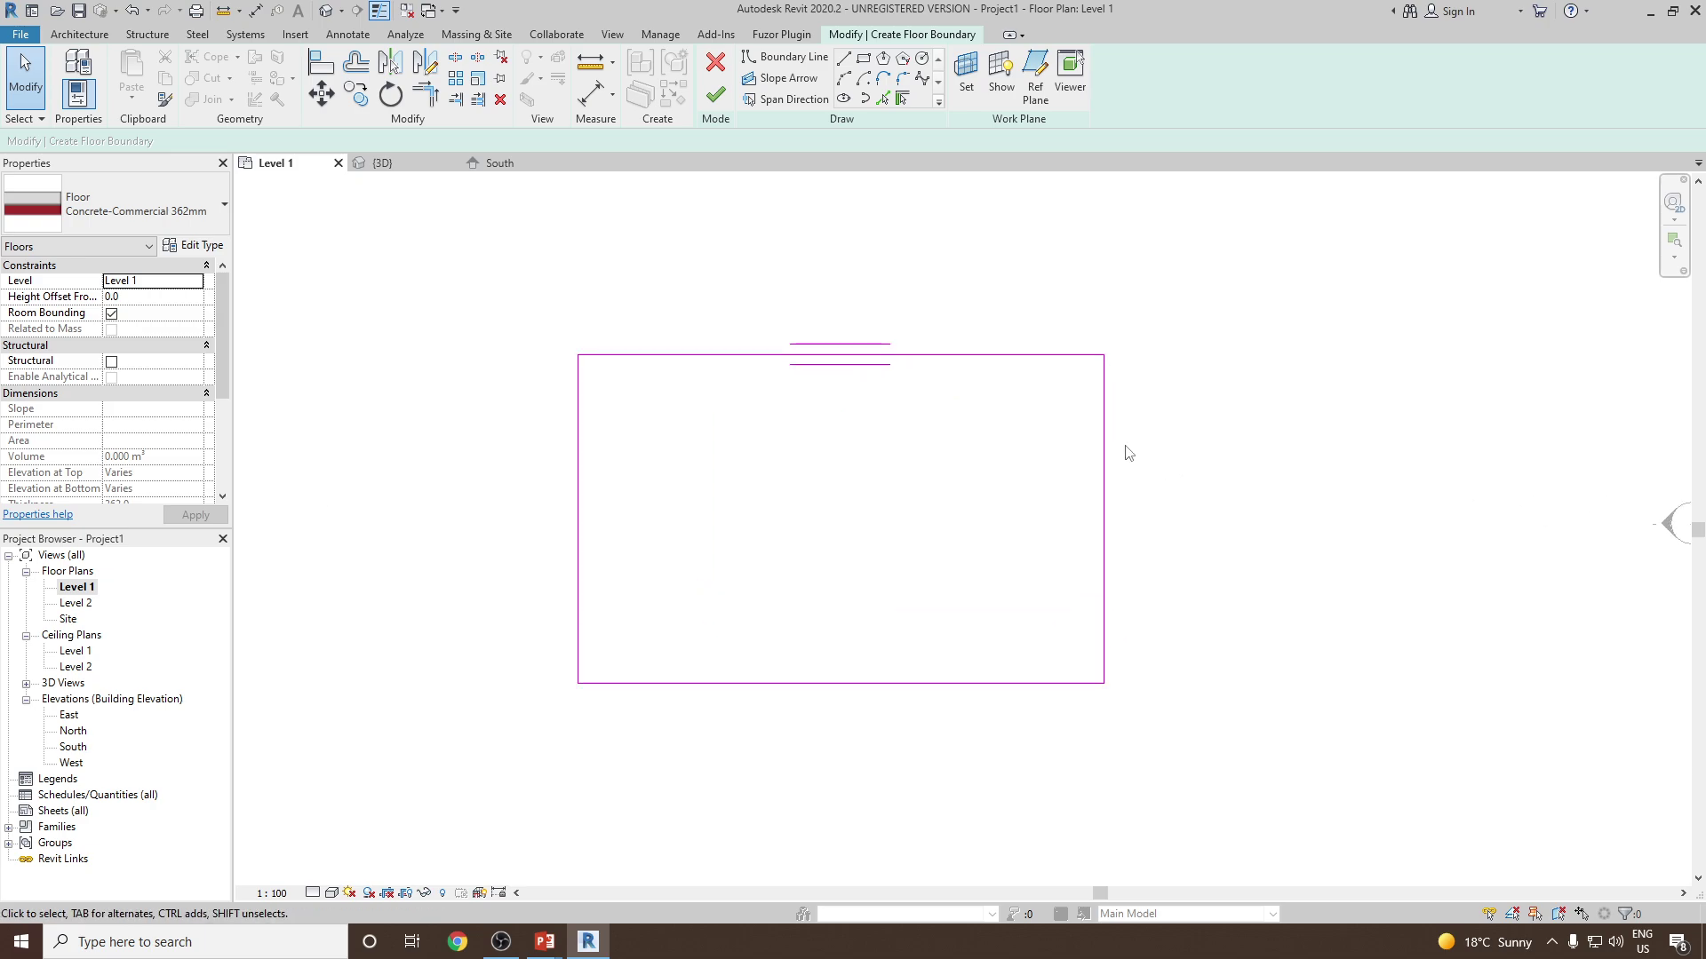
click(1105, 583)
click(839, 708)
text(10000)
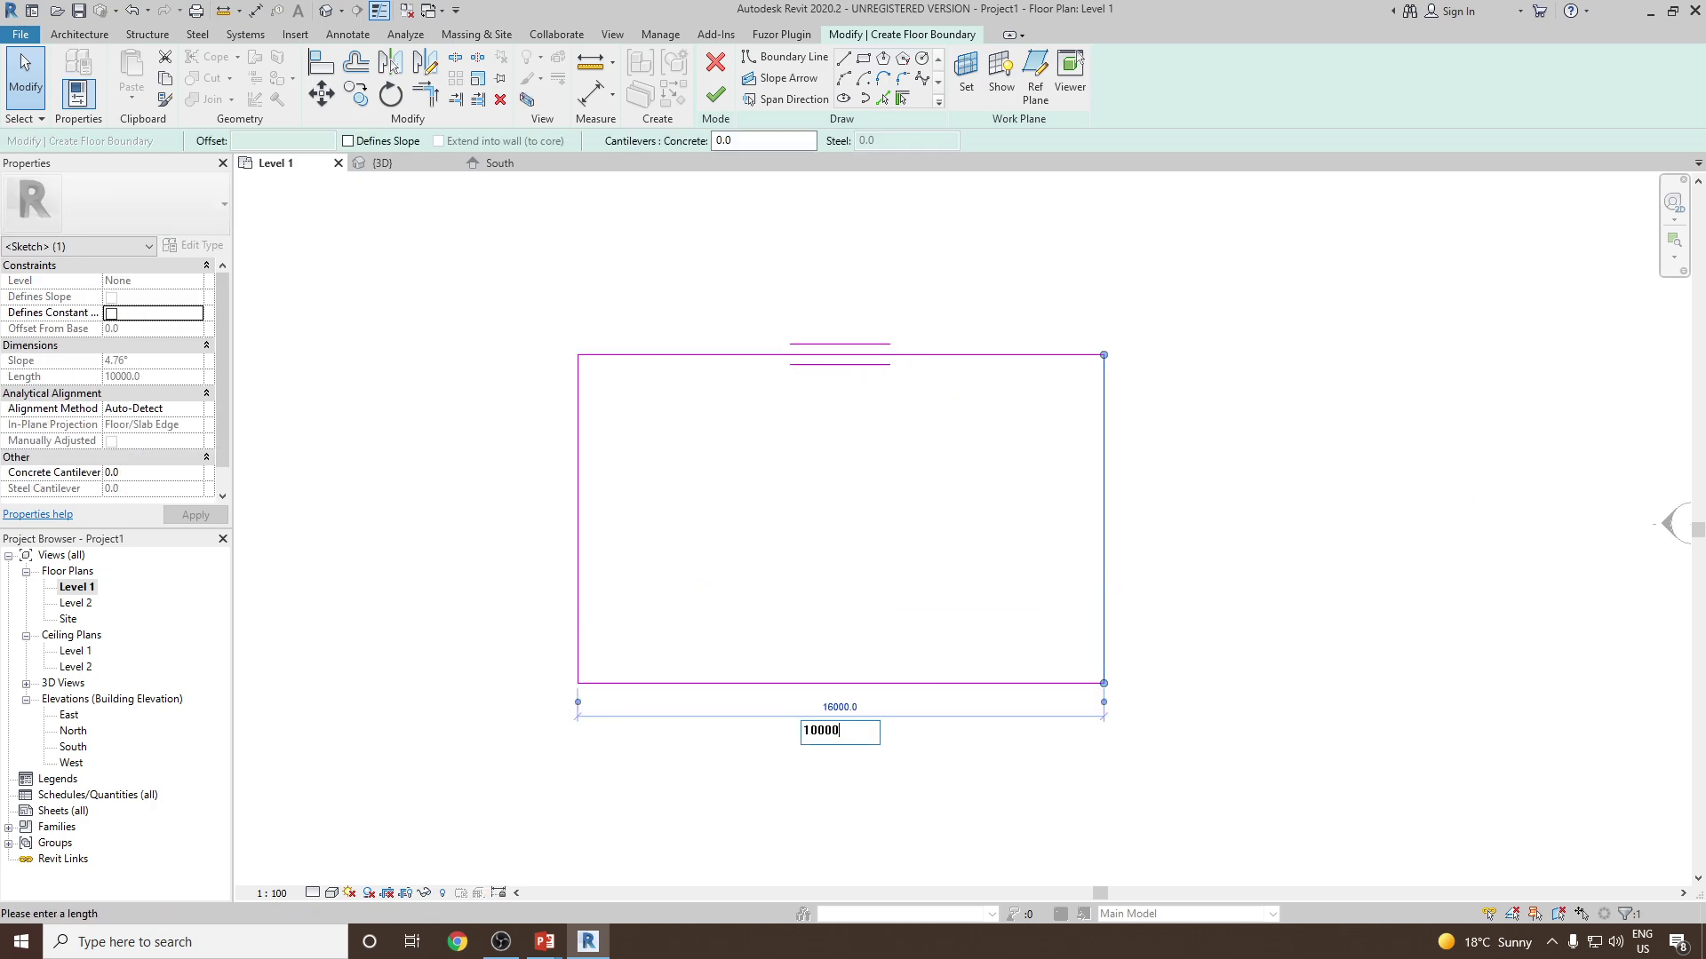
key(Return)
- Set the rectangle's height dimension to 5000
click(768, 458)
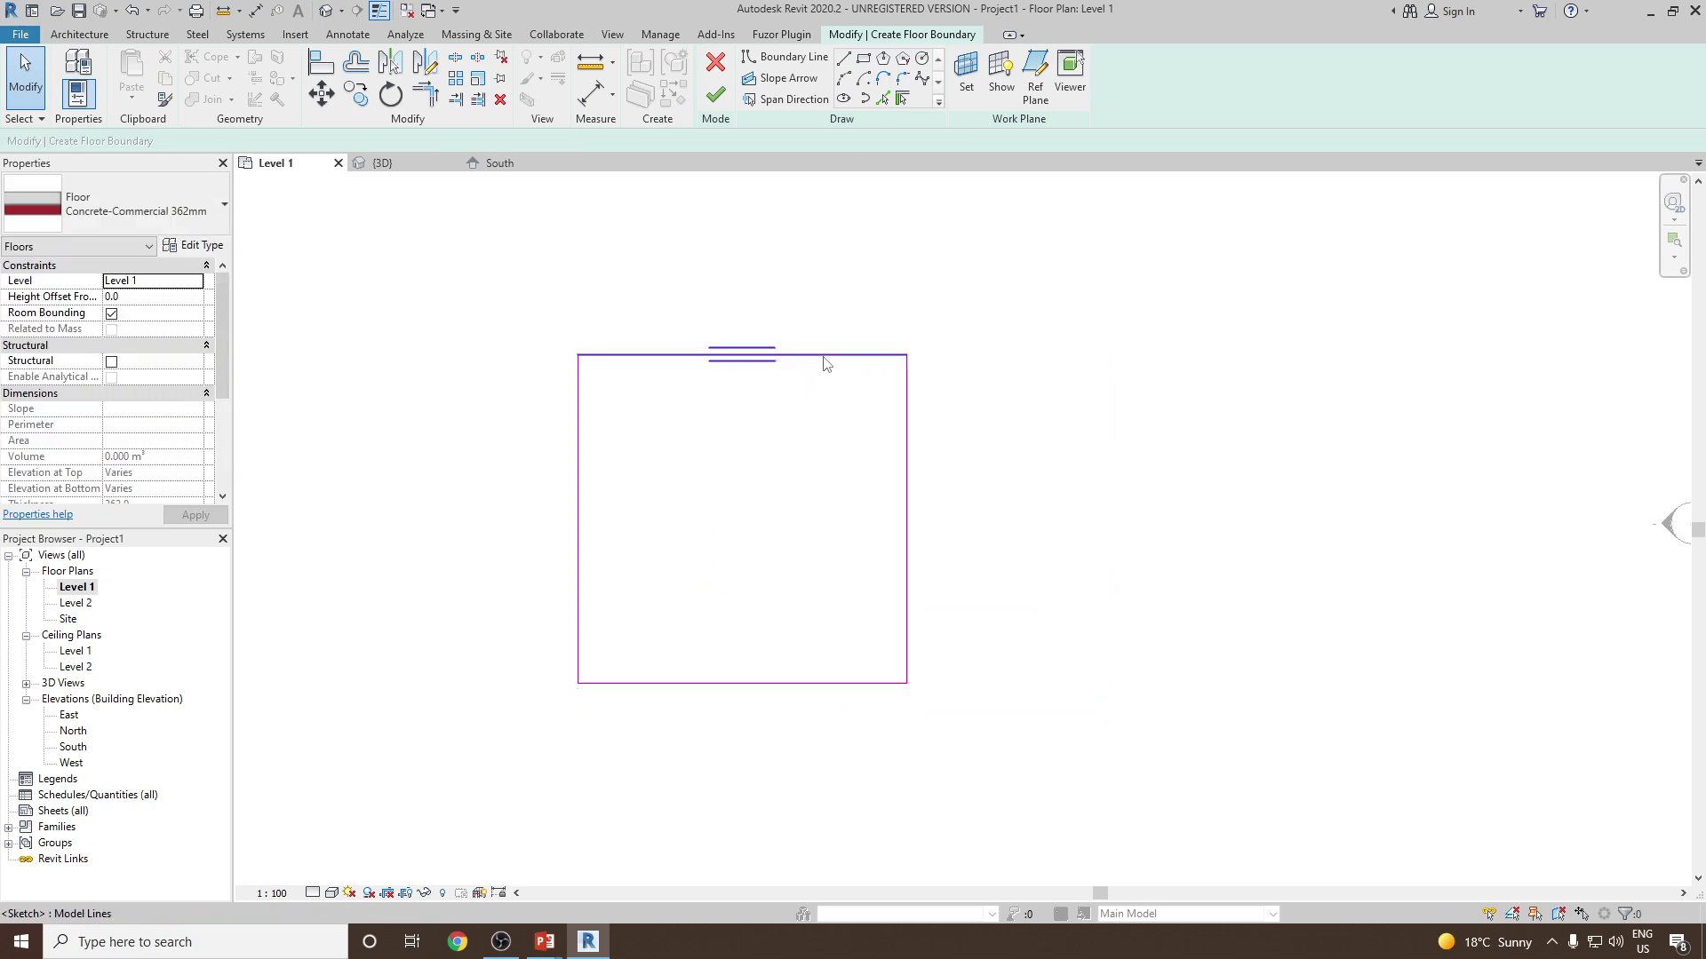
click(813, 355)
click(930, 513)
text(5)
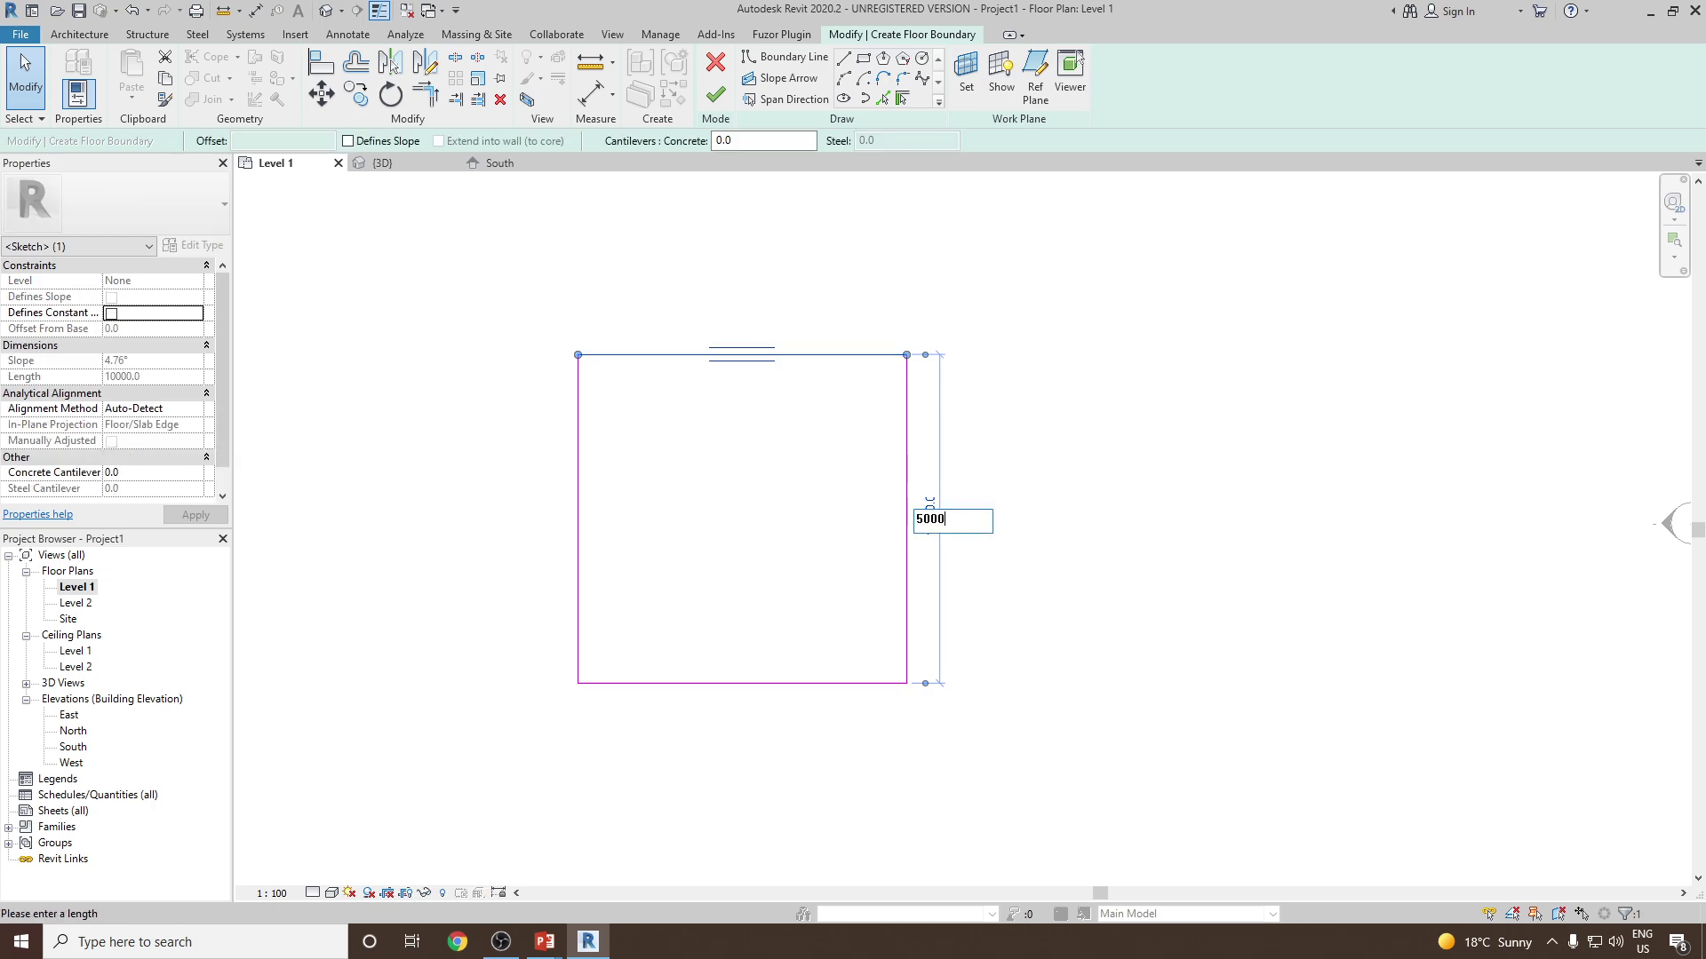
text(000)
key(Return)
key(Escape)
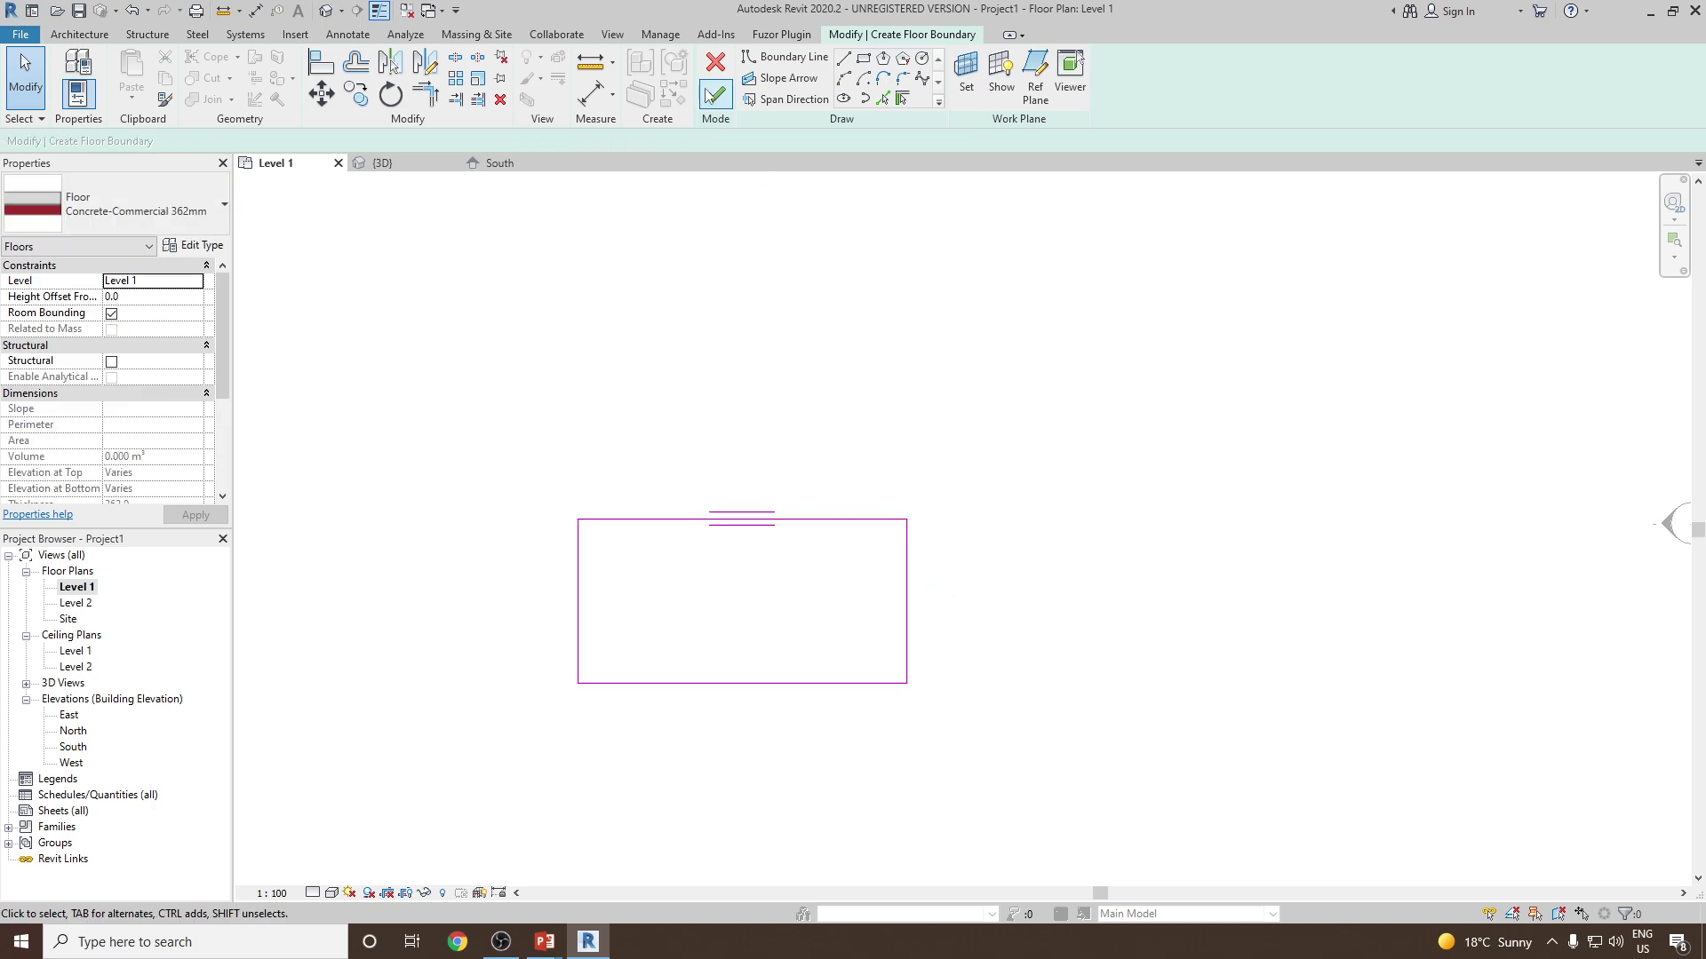
- Finish the floor sketch and zoom to fit the Level 1 plan
click(716, 95)
click(899, 373)
key(z)
key(f)
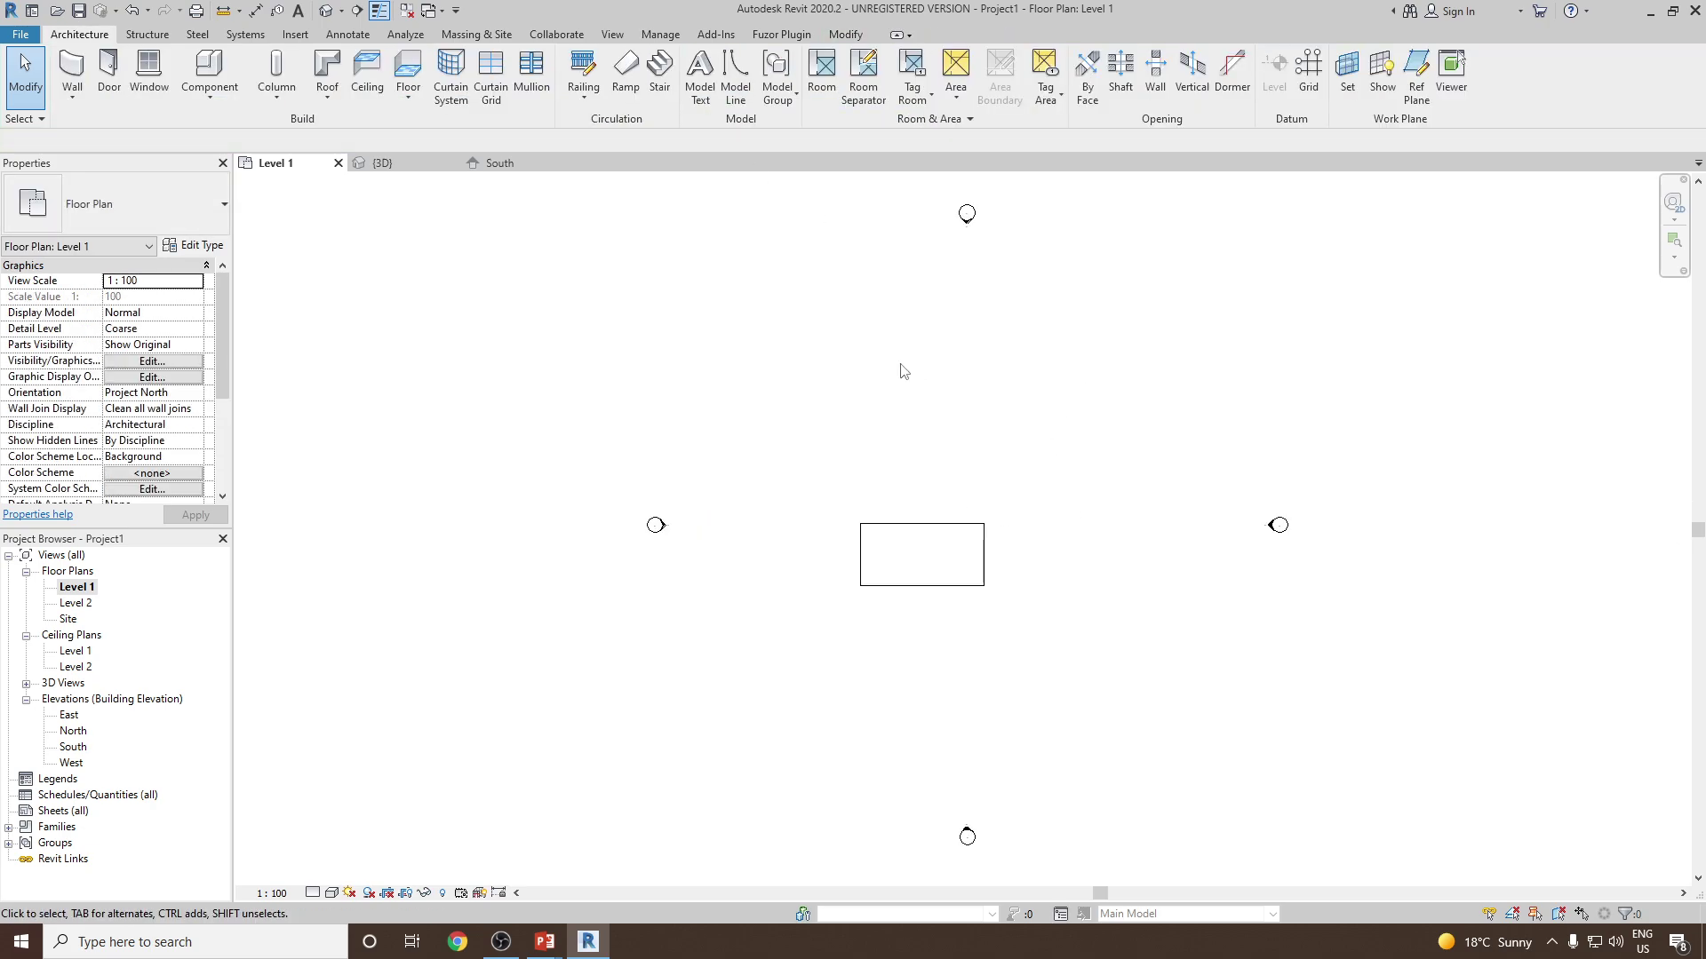
- Uncheck Elevations under Annotation Categories in Visibility/Graphics (VG) and confirm
key(v)
key(g)
click(653, 233)
click(646, 409)
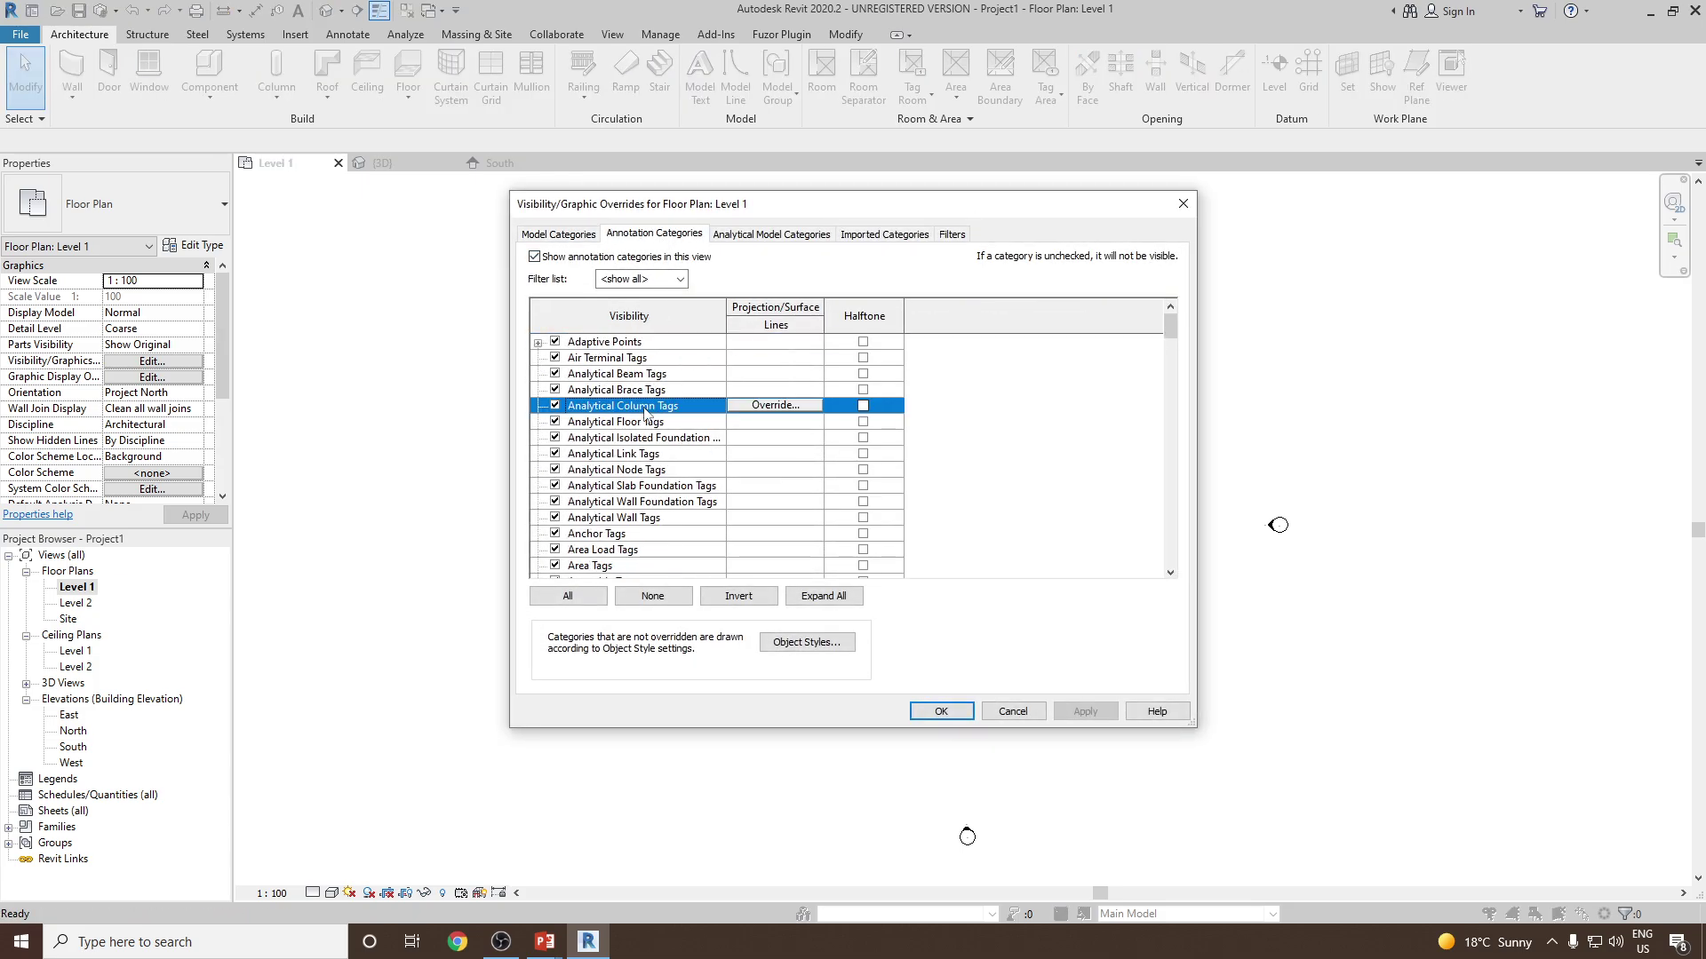
scroll(636, 435, down, 12)
click(628, 454)
click(555, 486)
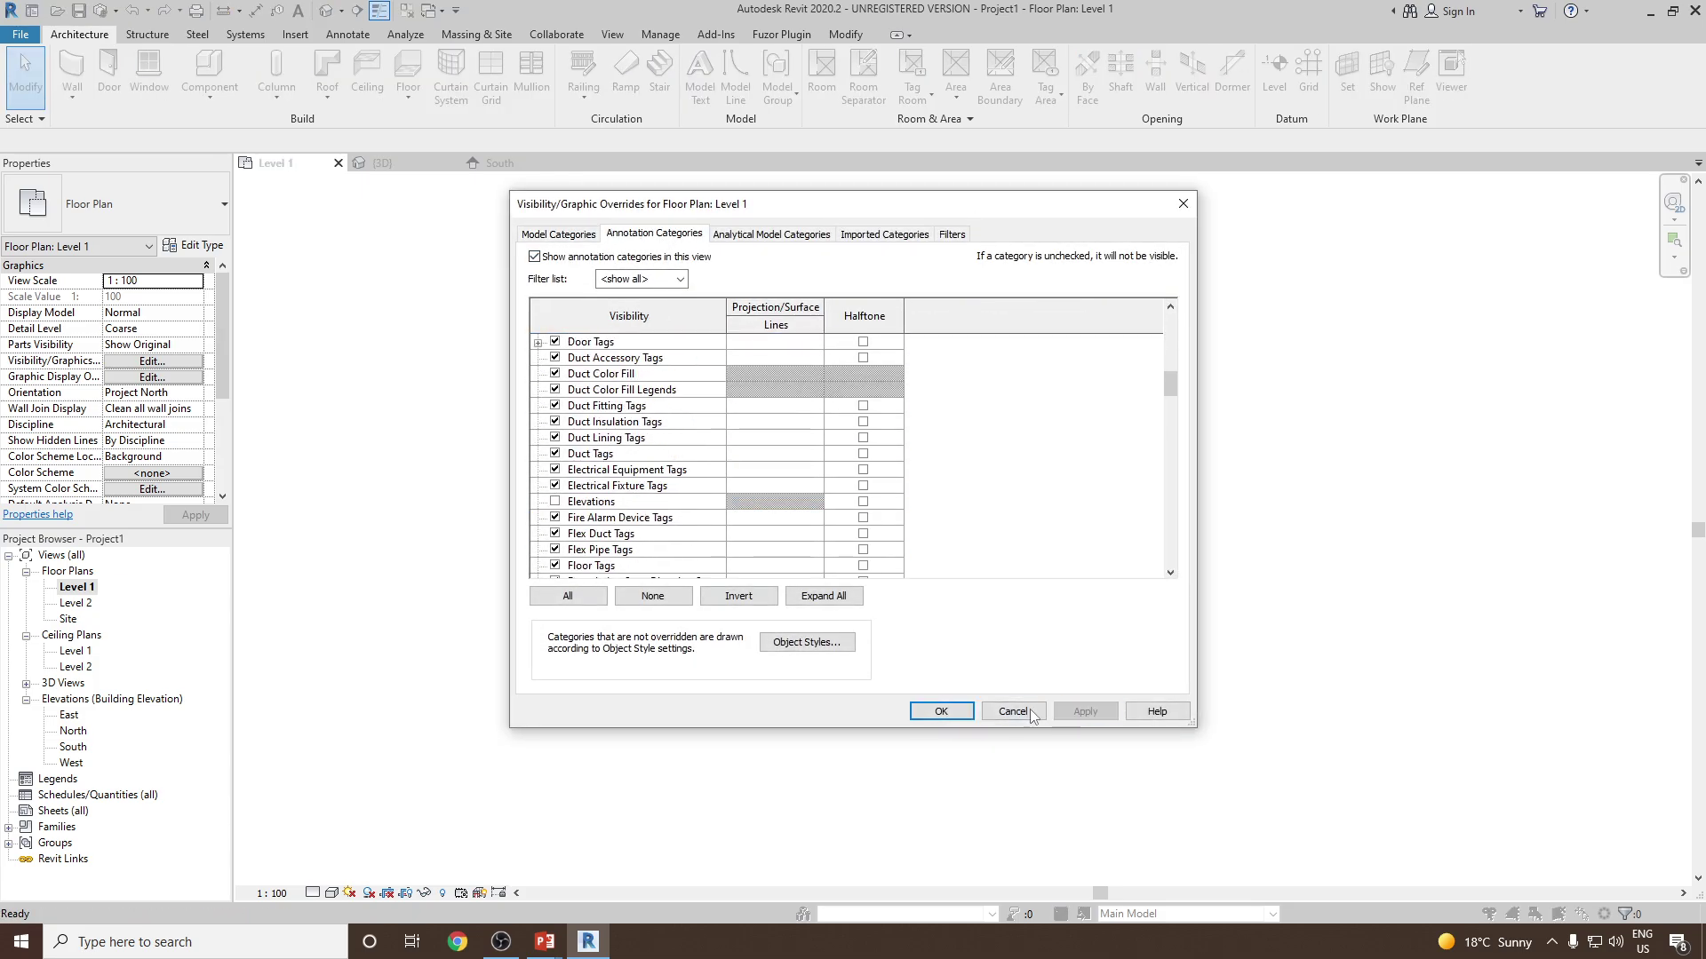
click(946, 711)
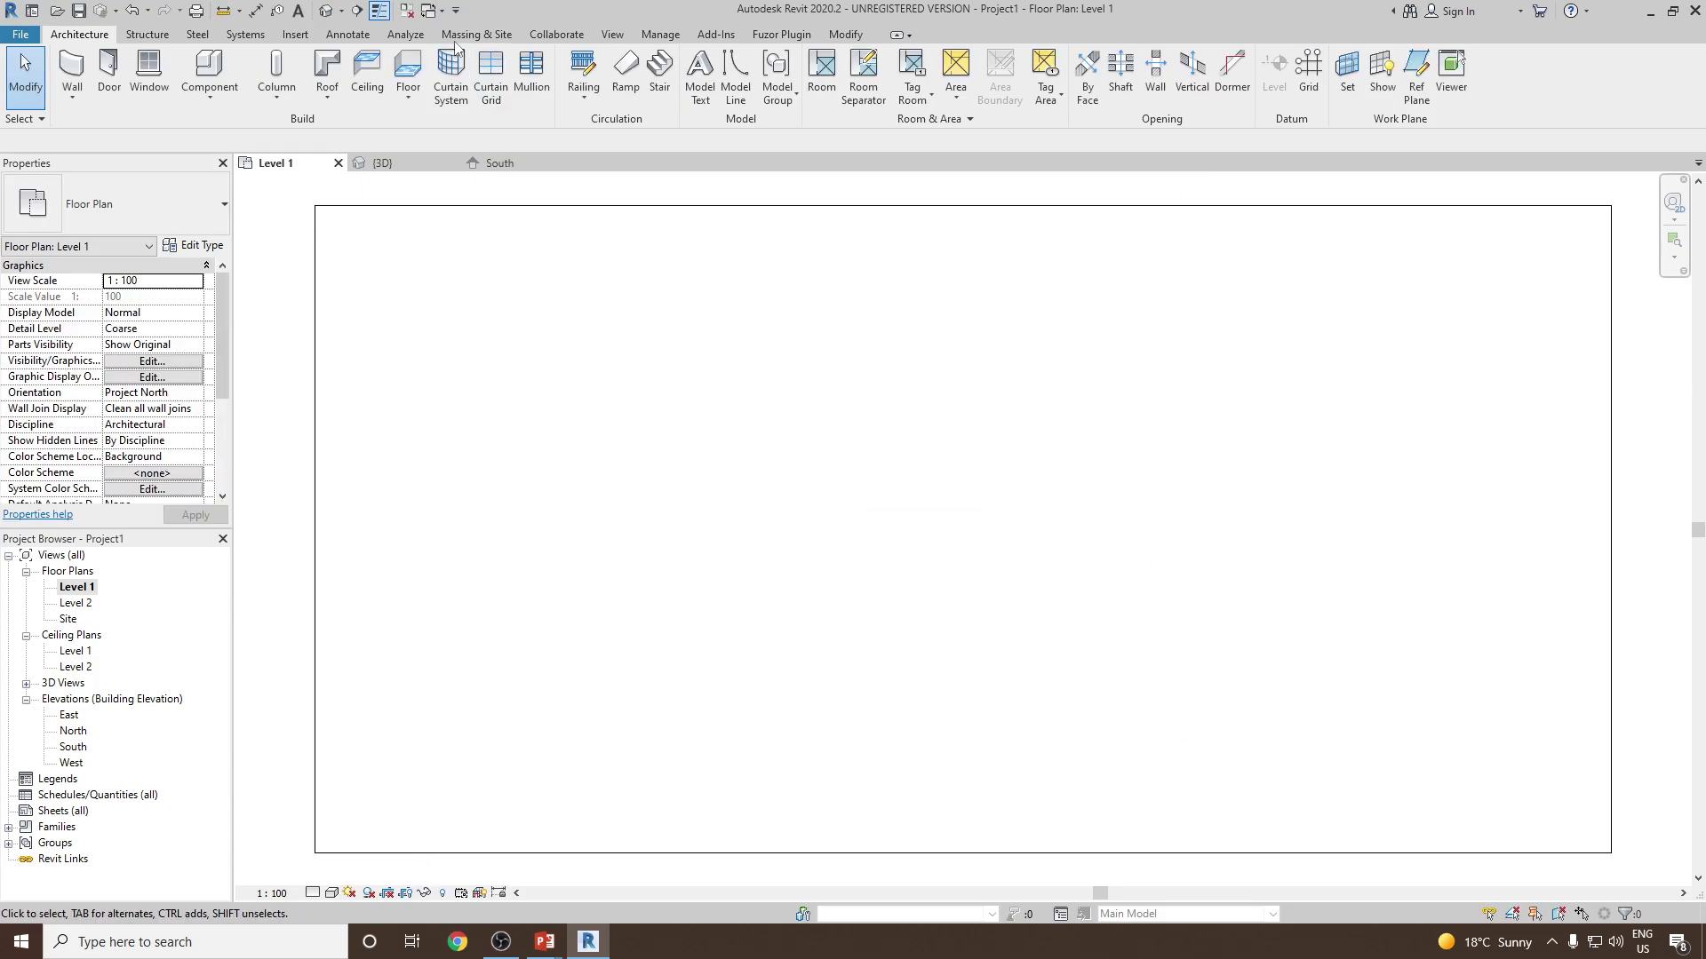
- Open the default 3D view and set the visual style to Consistent Colors
click(326, 11)
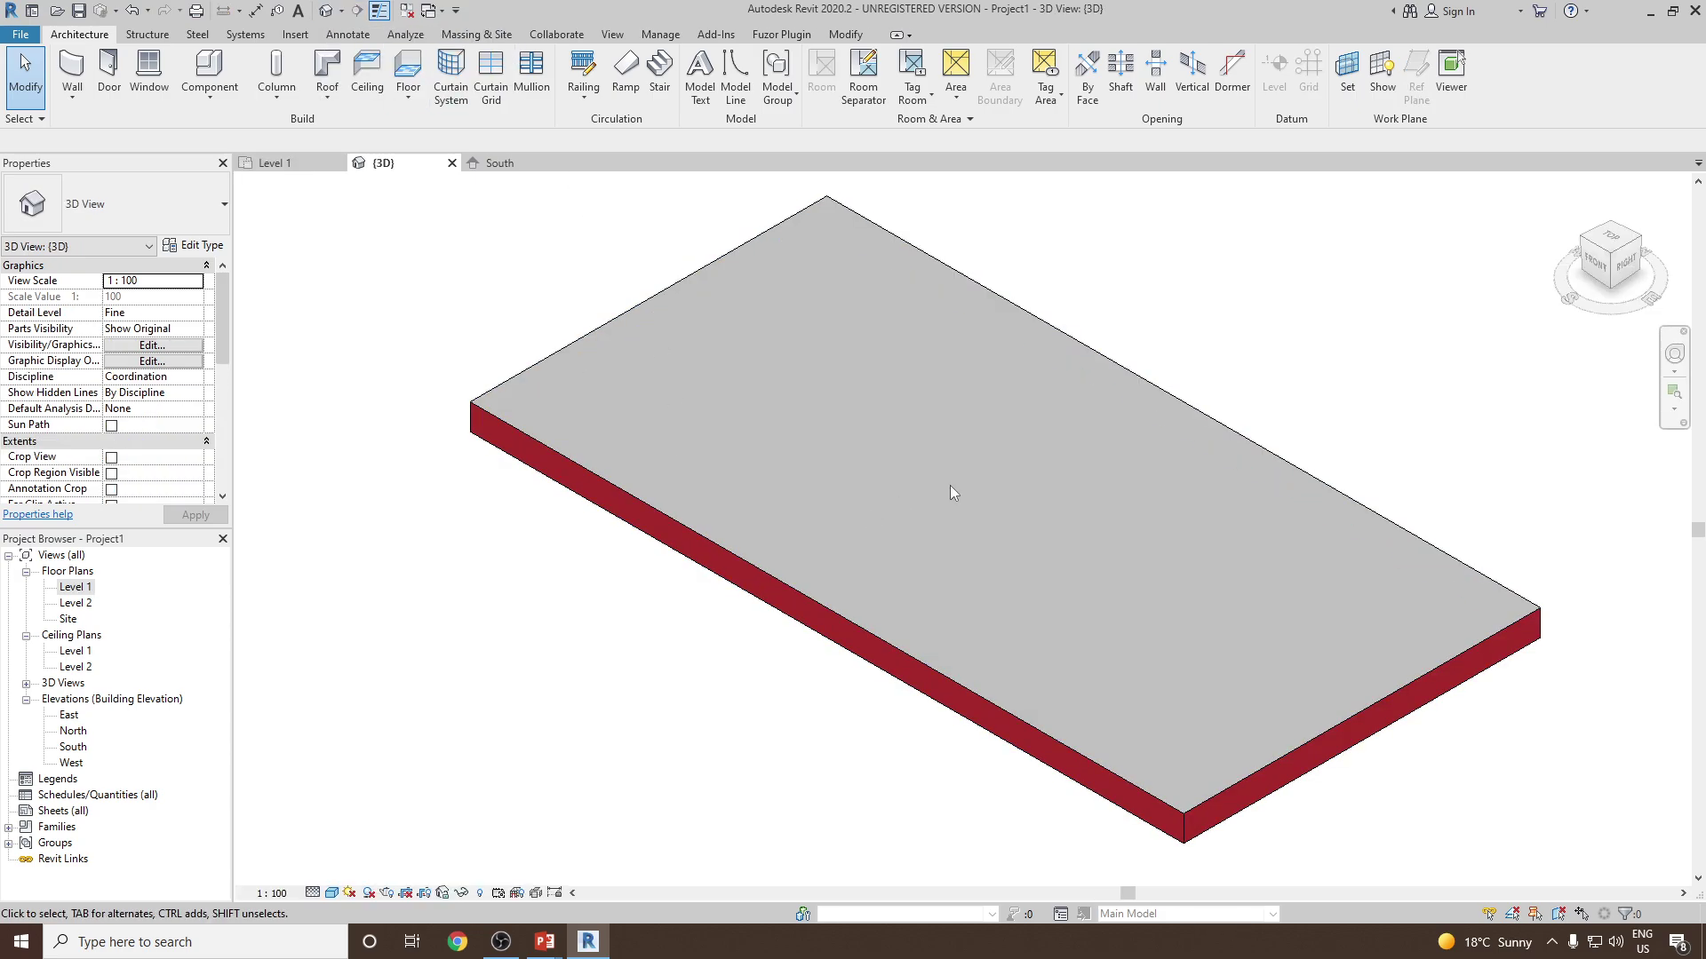
shift+middle_drag(951, 485, 711, 593)
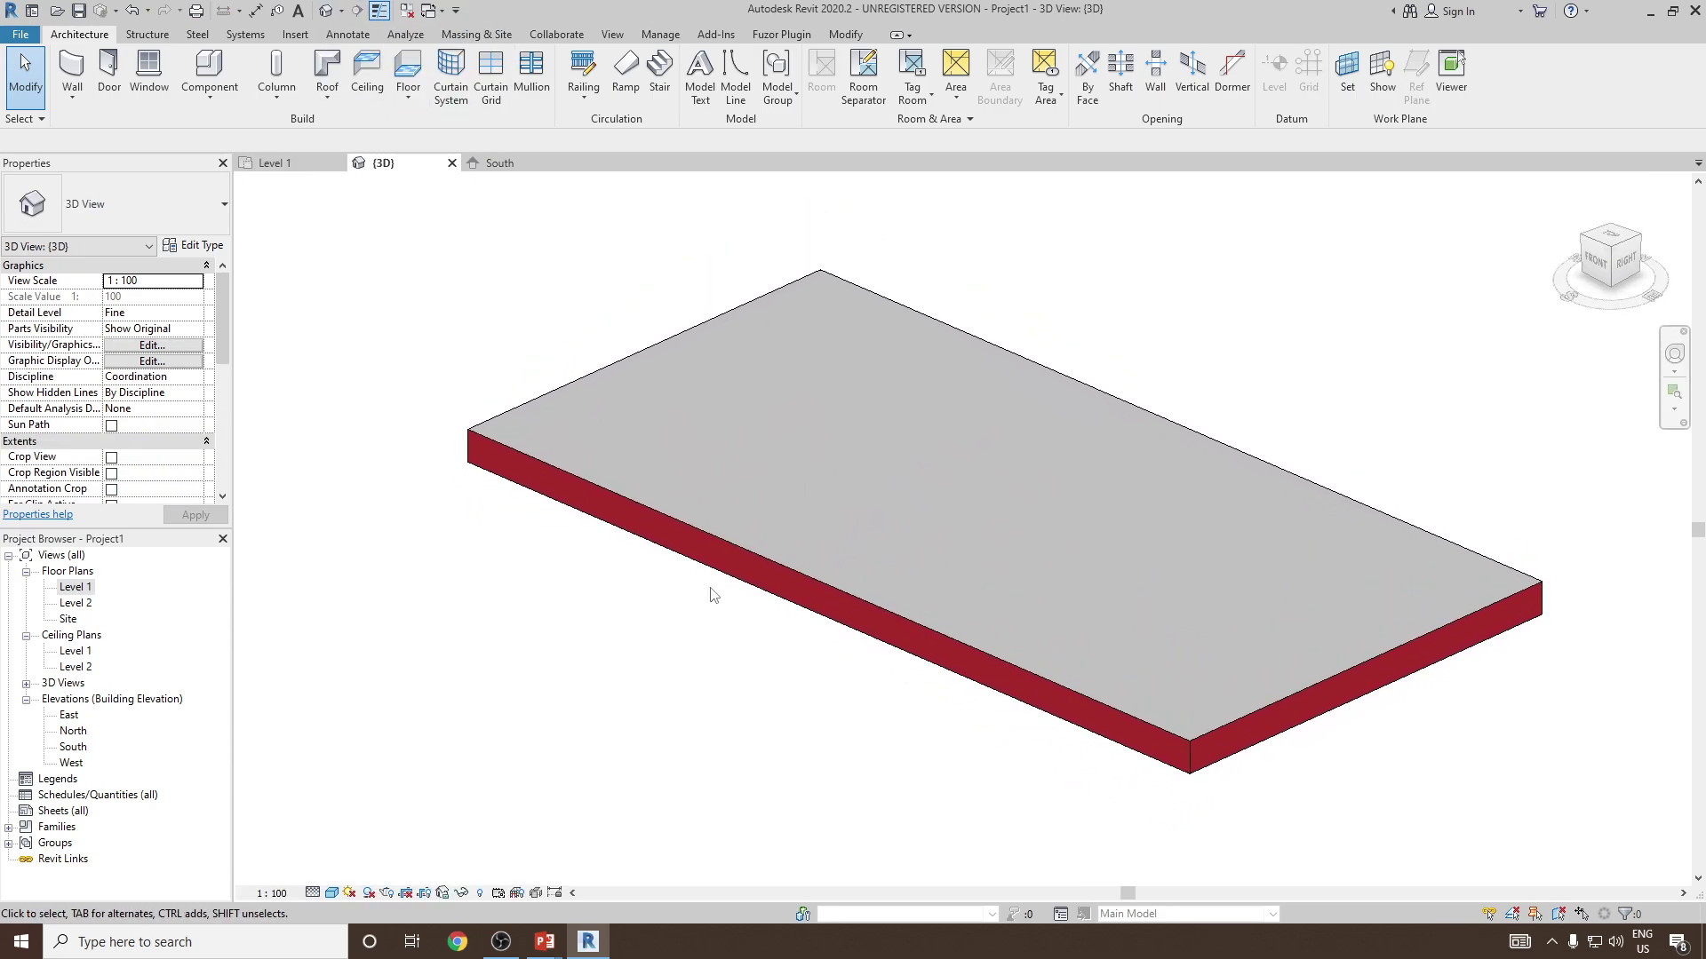
click(331, 892)
click(382, 851)
shift+middle_drag(940, 647, 781, 567)
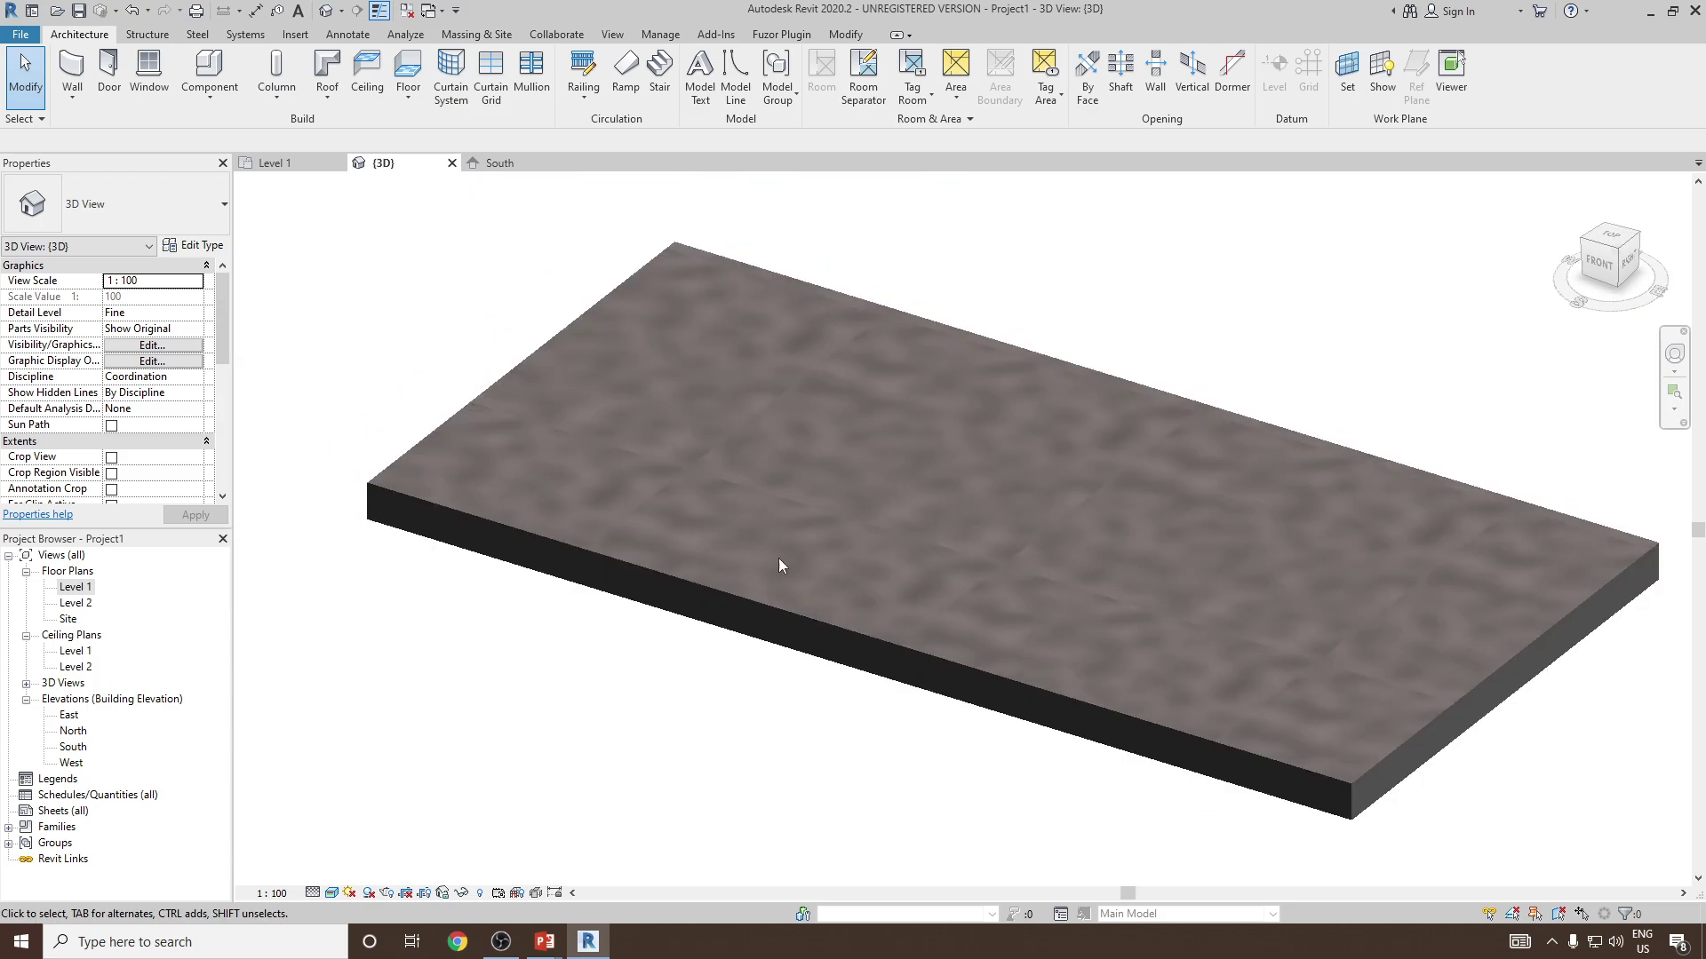
click(332, 892)
click(382, 848)
shift+middle_drag(697, 648, 707, 599)
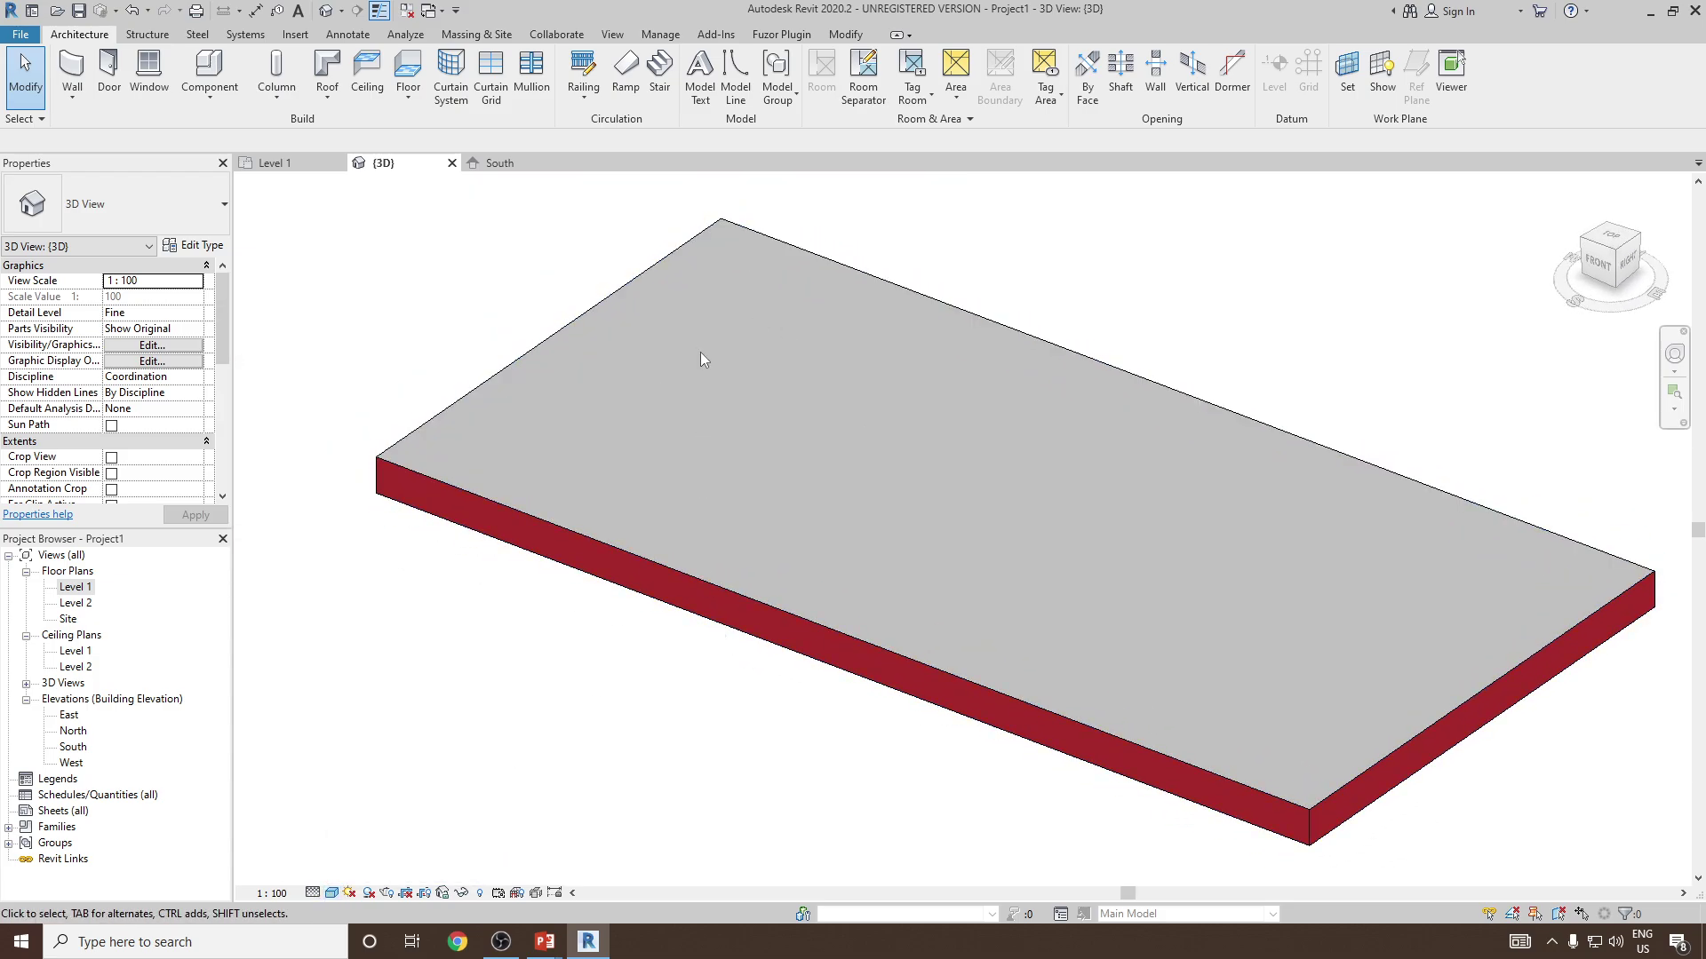
- Select the floor slab, then open the South elevation view
click(1100, 364)
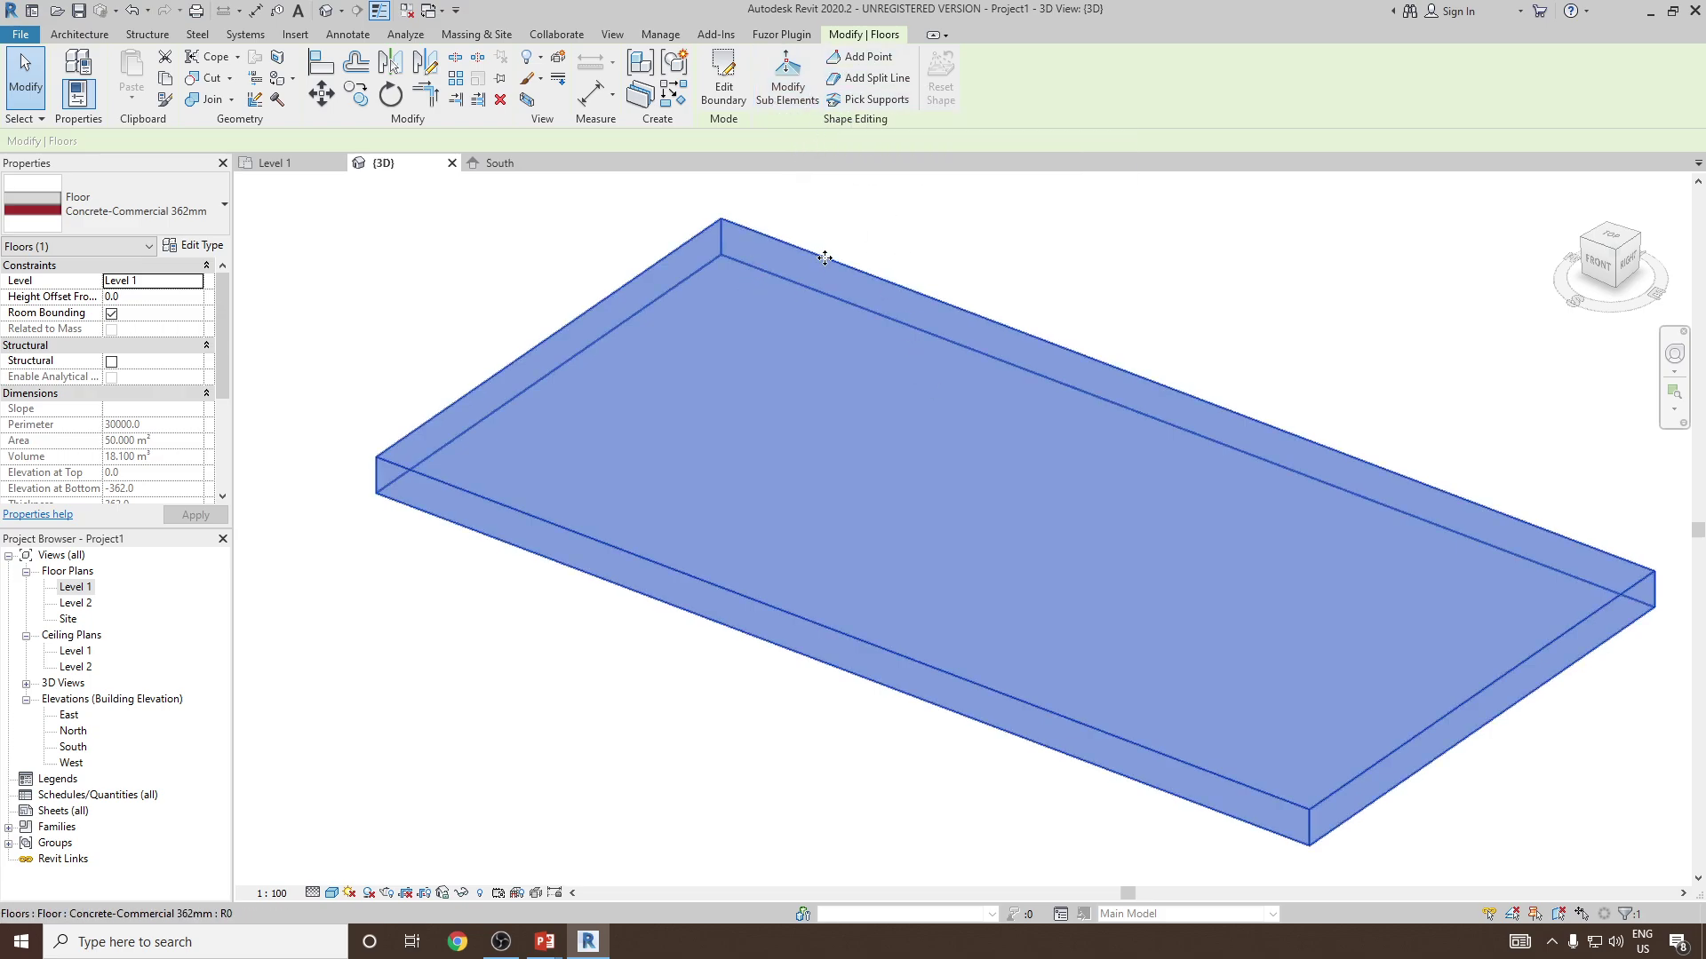
middle_drag(1378, 403, 1257, 375)
scroll(1202, 577, down, 1)
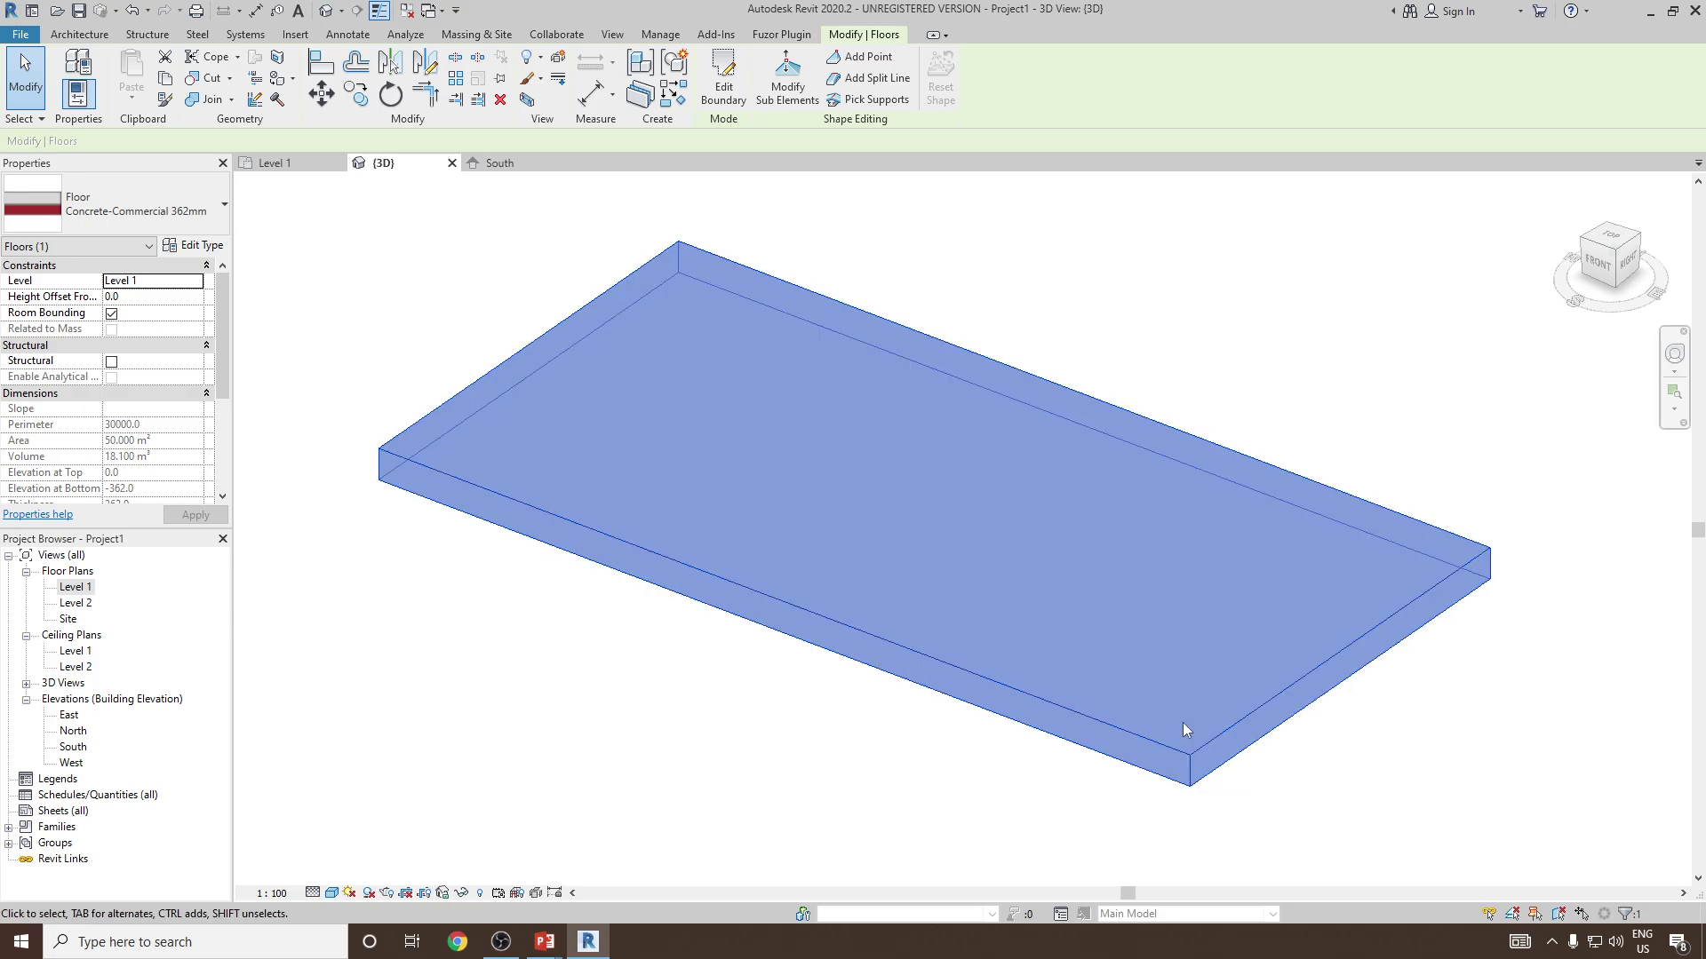
double_click(71, 747)
- Select the floor slab in the South elevation, then deselect it
click(915, 482)
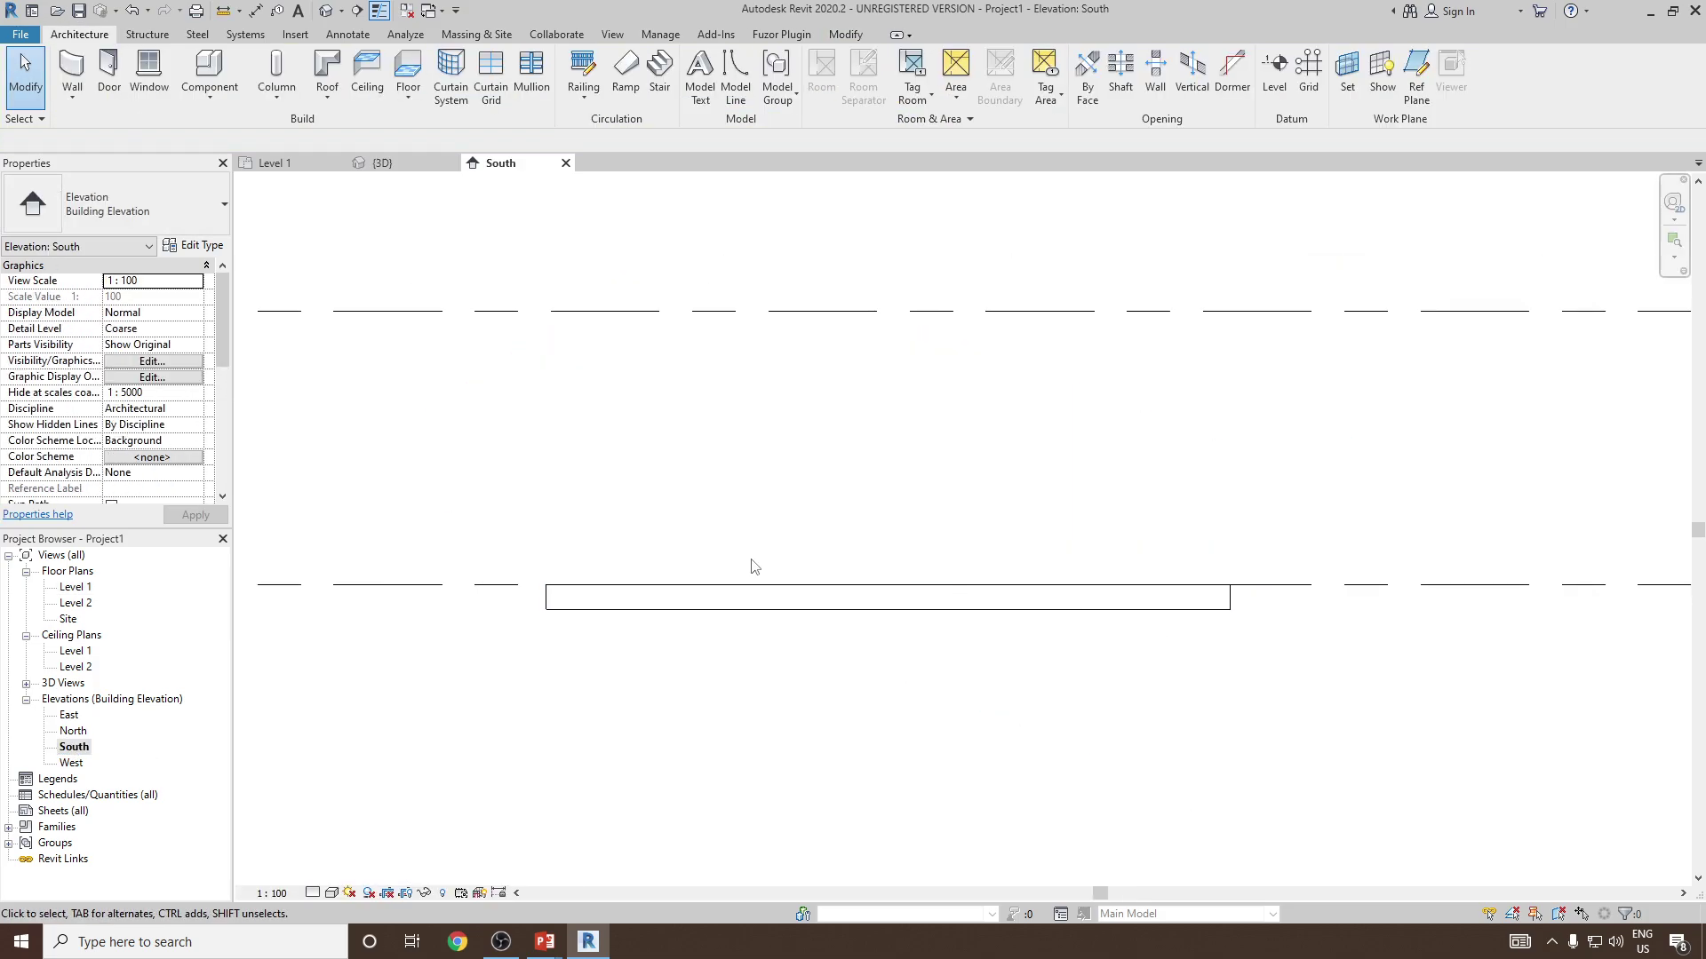
click(628, 595)
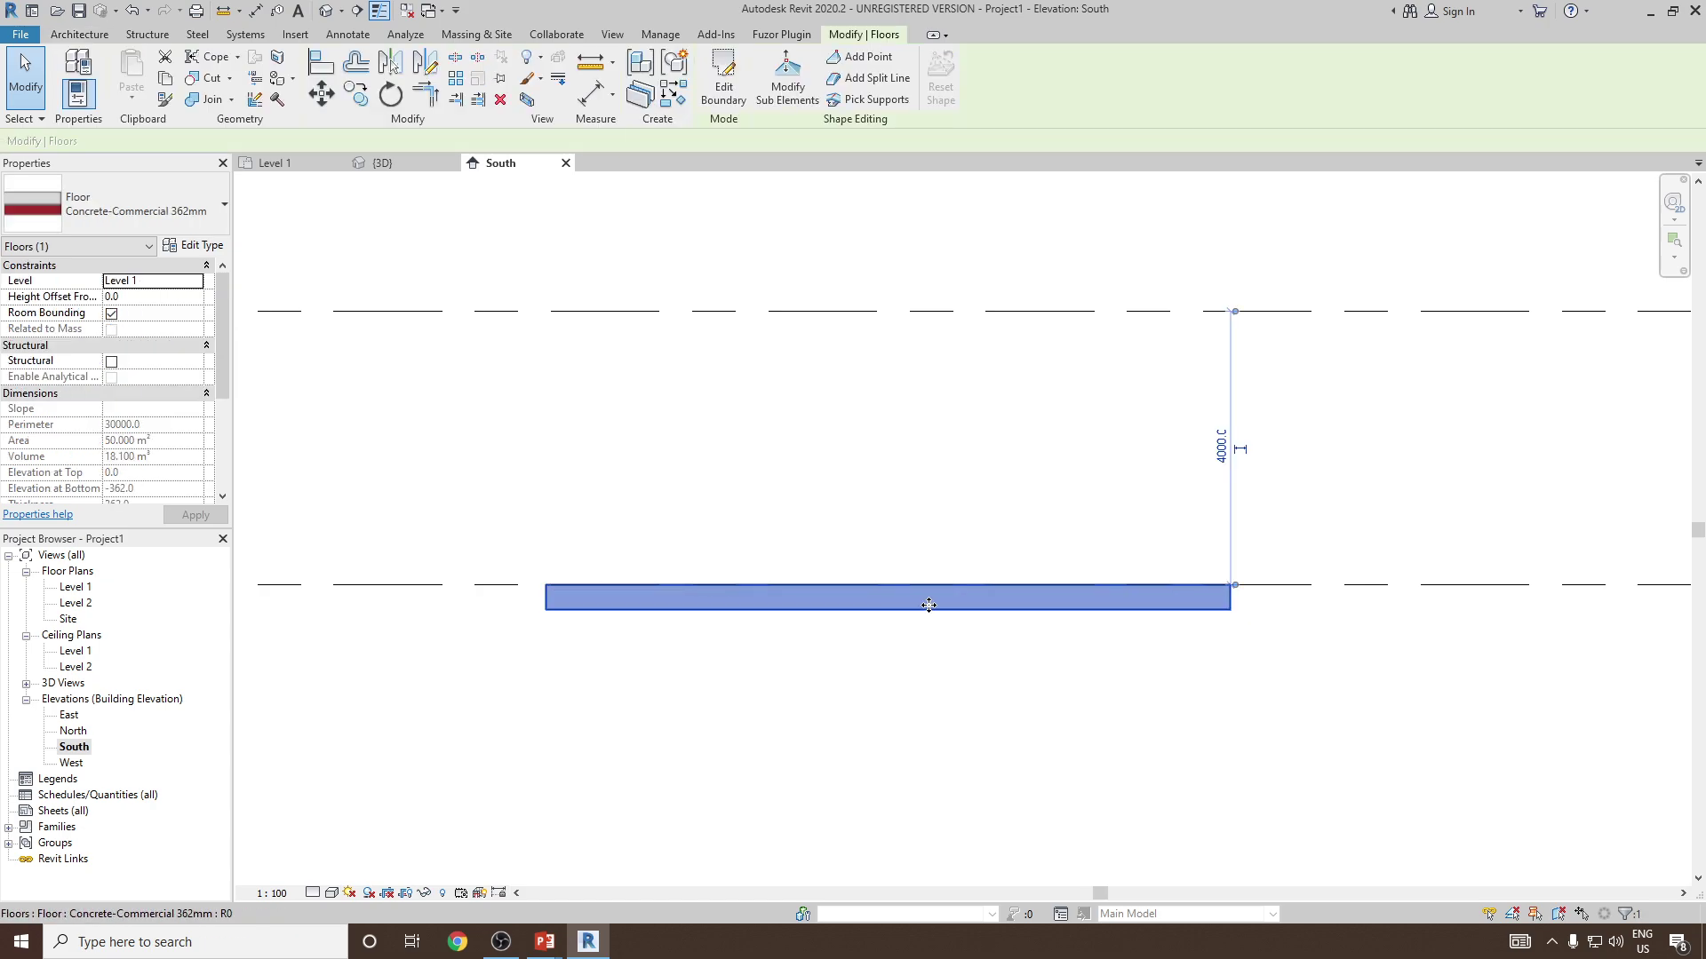
key(Escape)
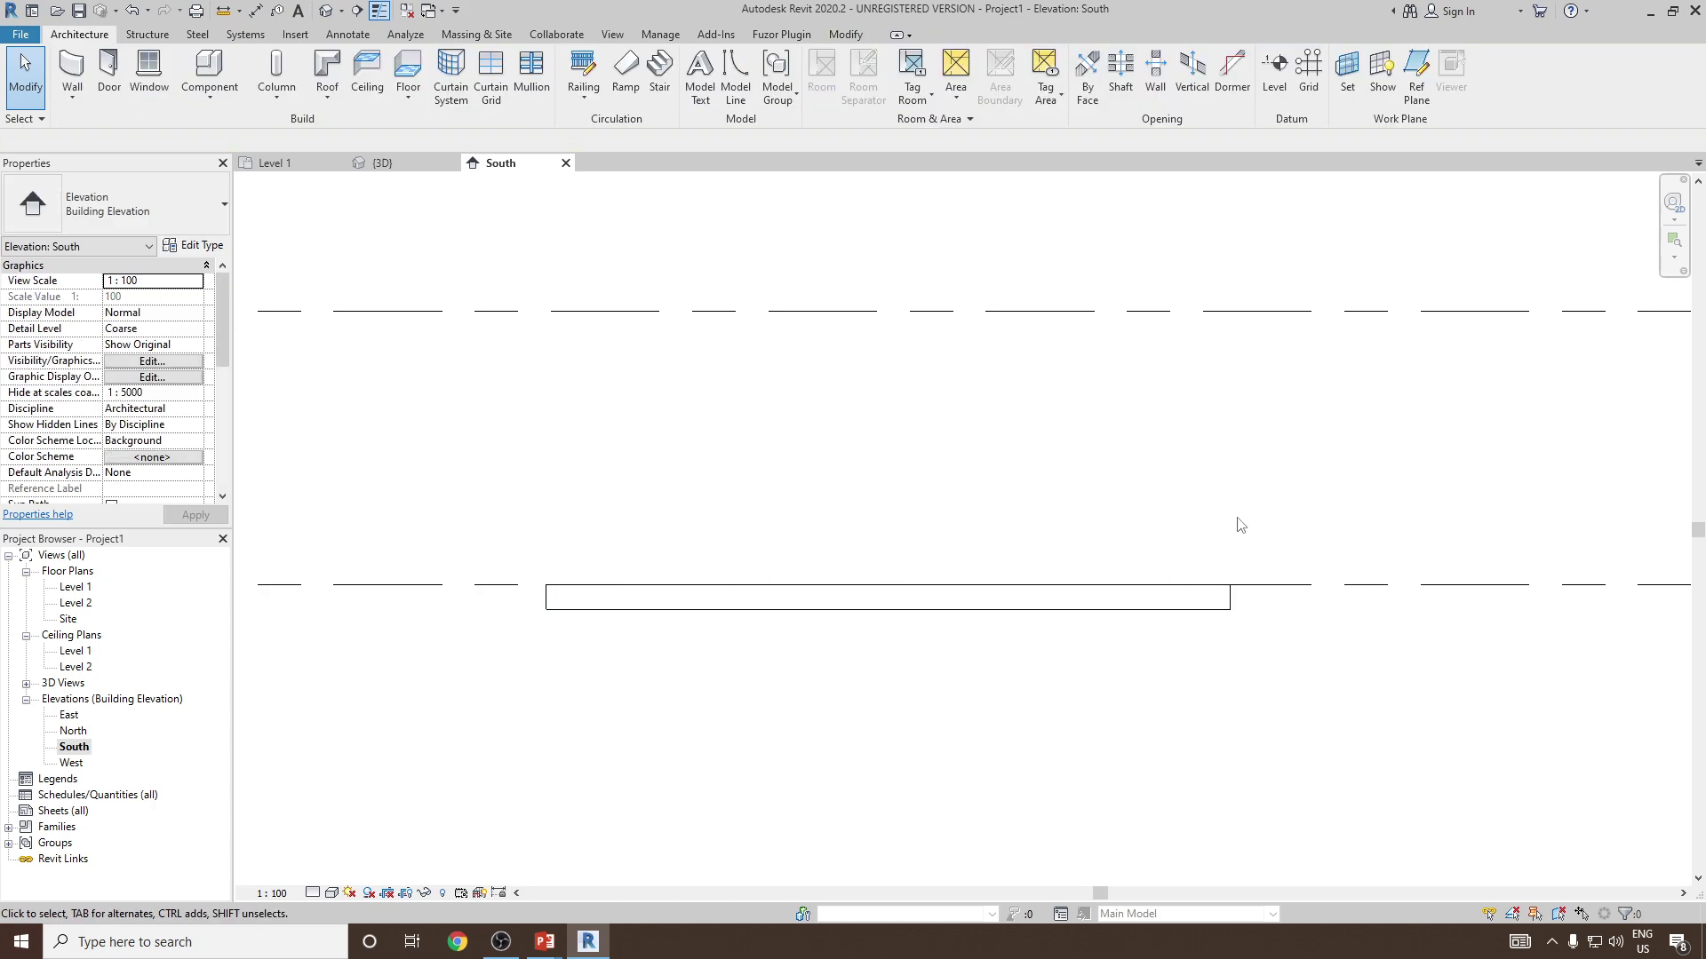
- In the 3D view, select the slab and activate Modify Sub Elements
click(326, 10)
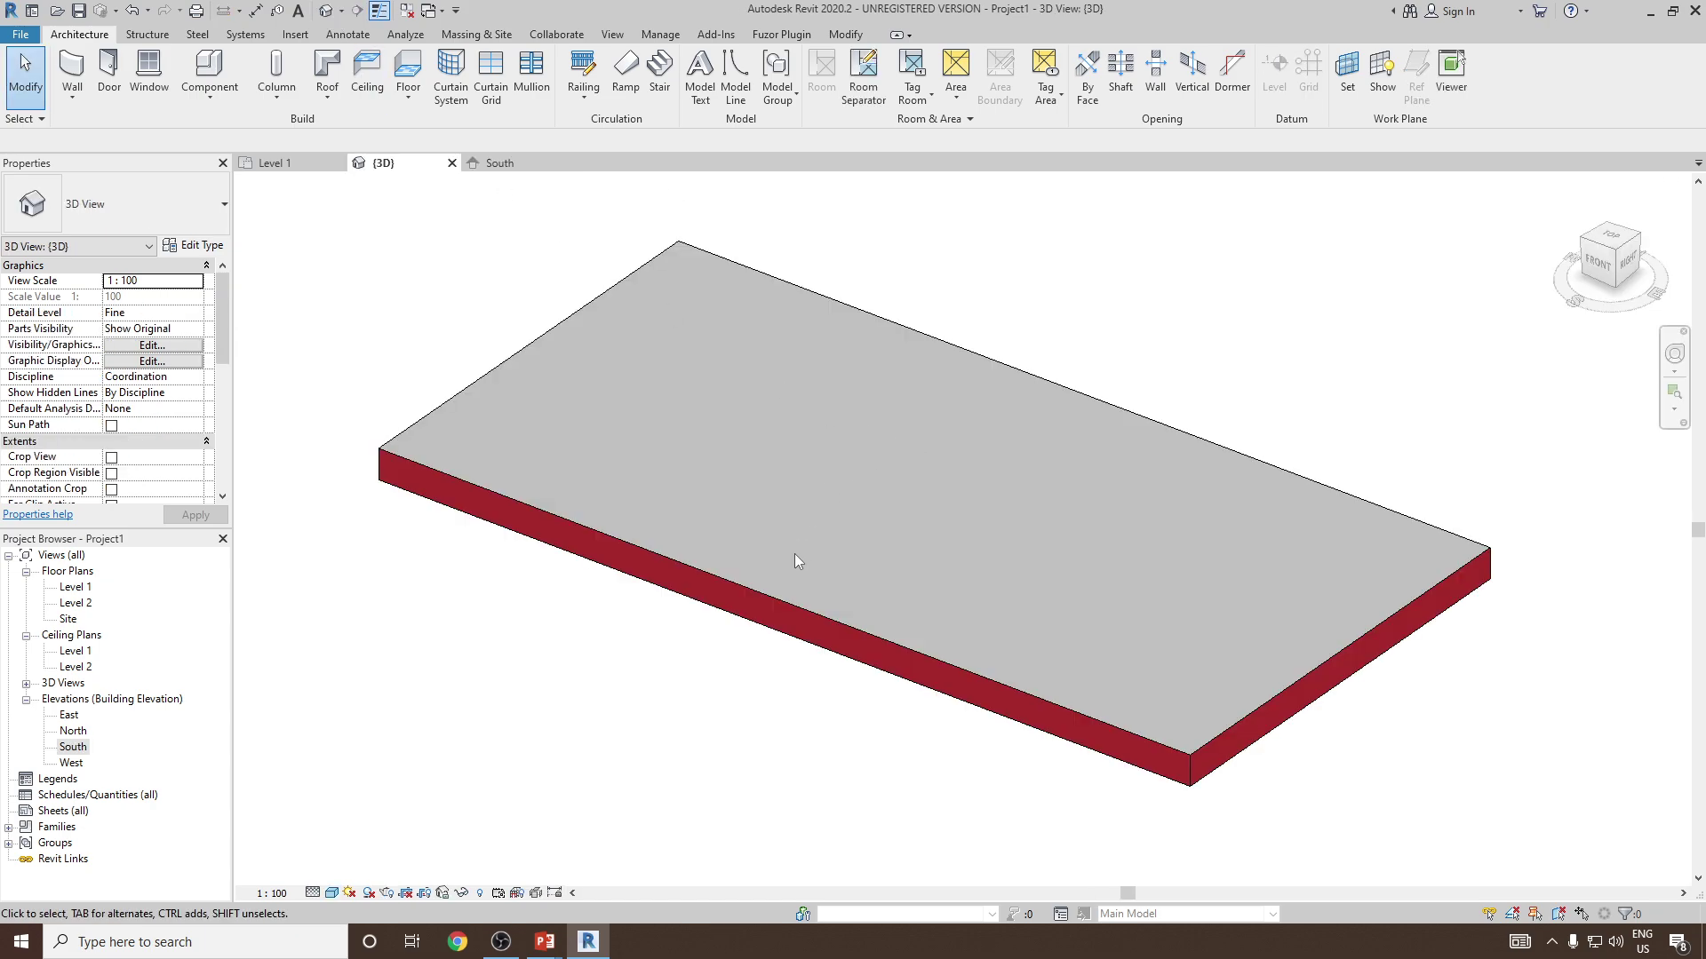
click(726, 577)
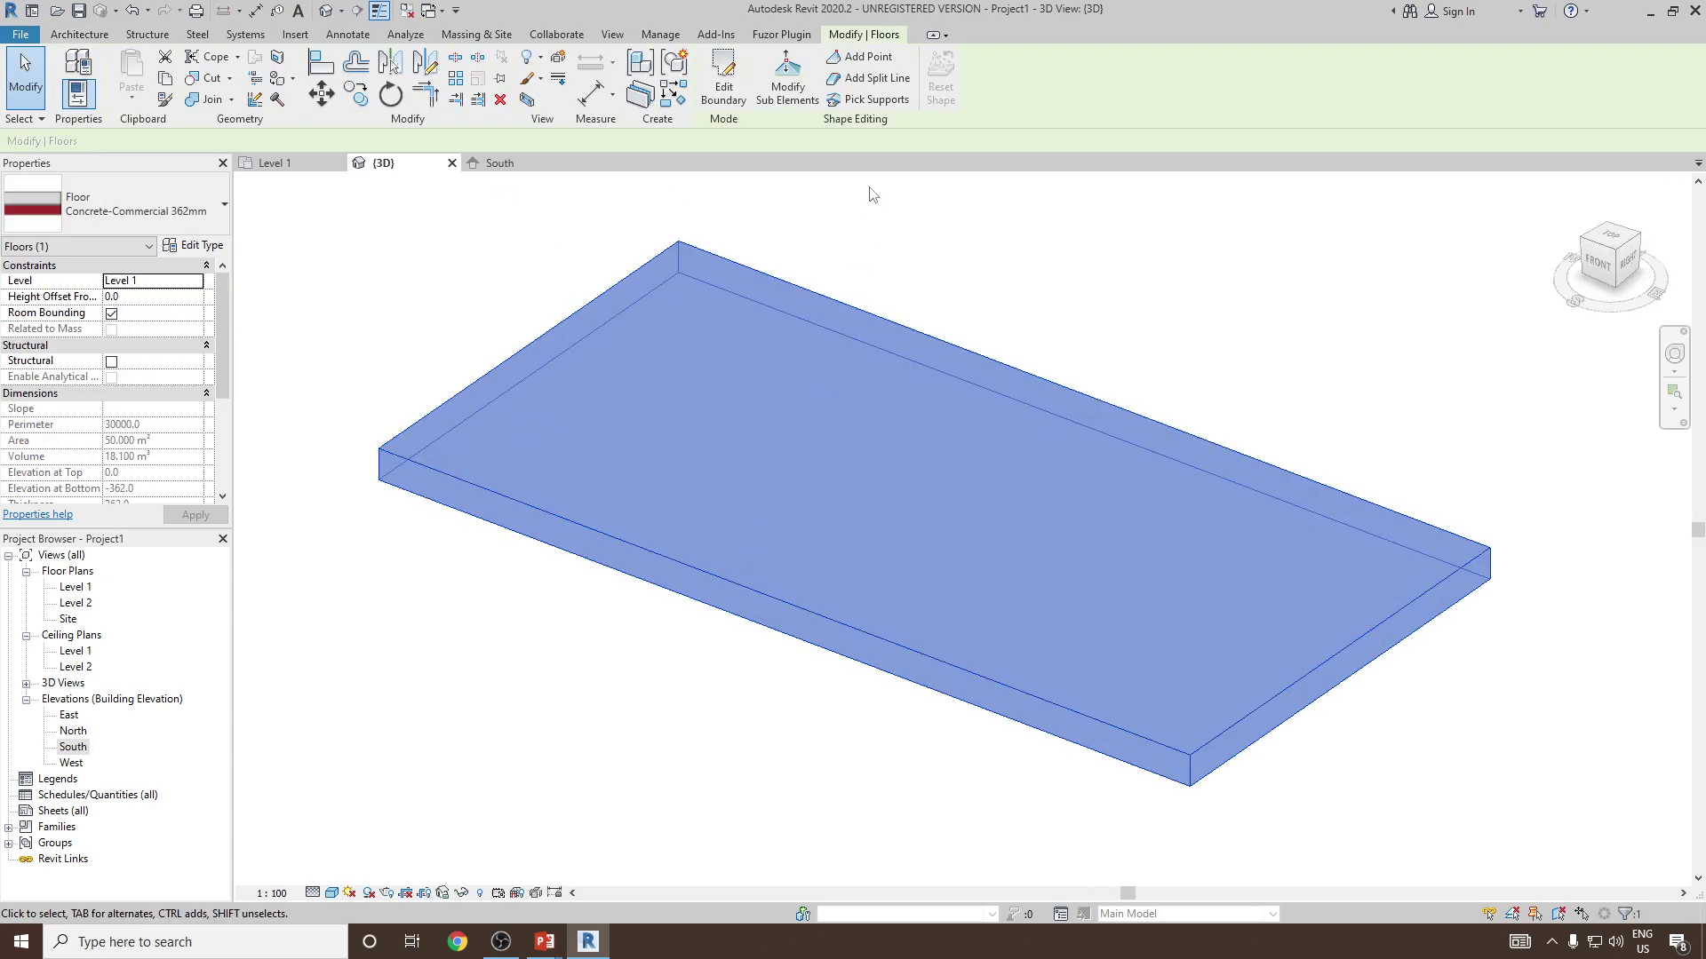
click(797, 100)
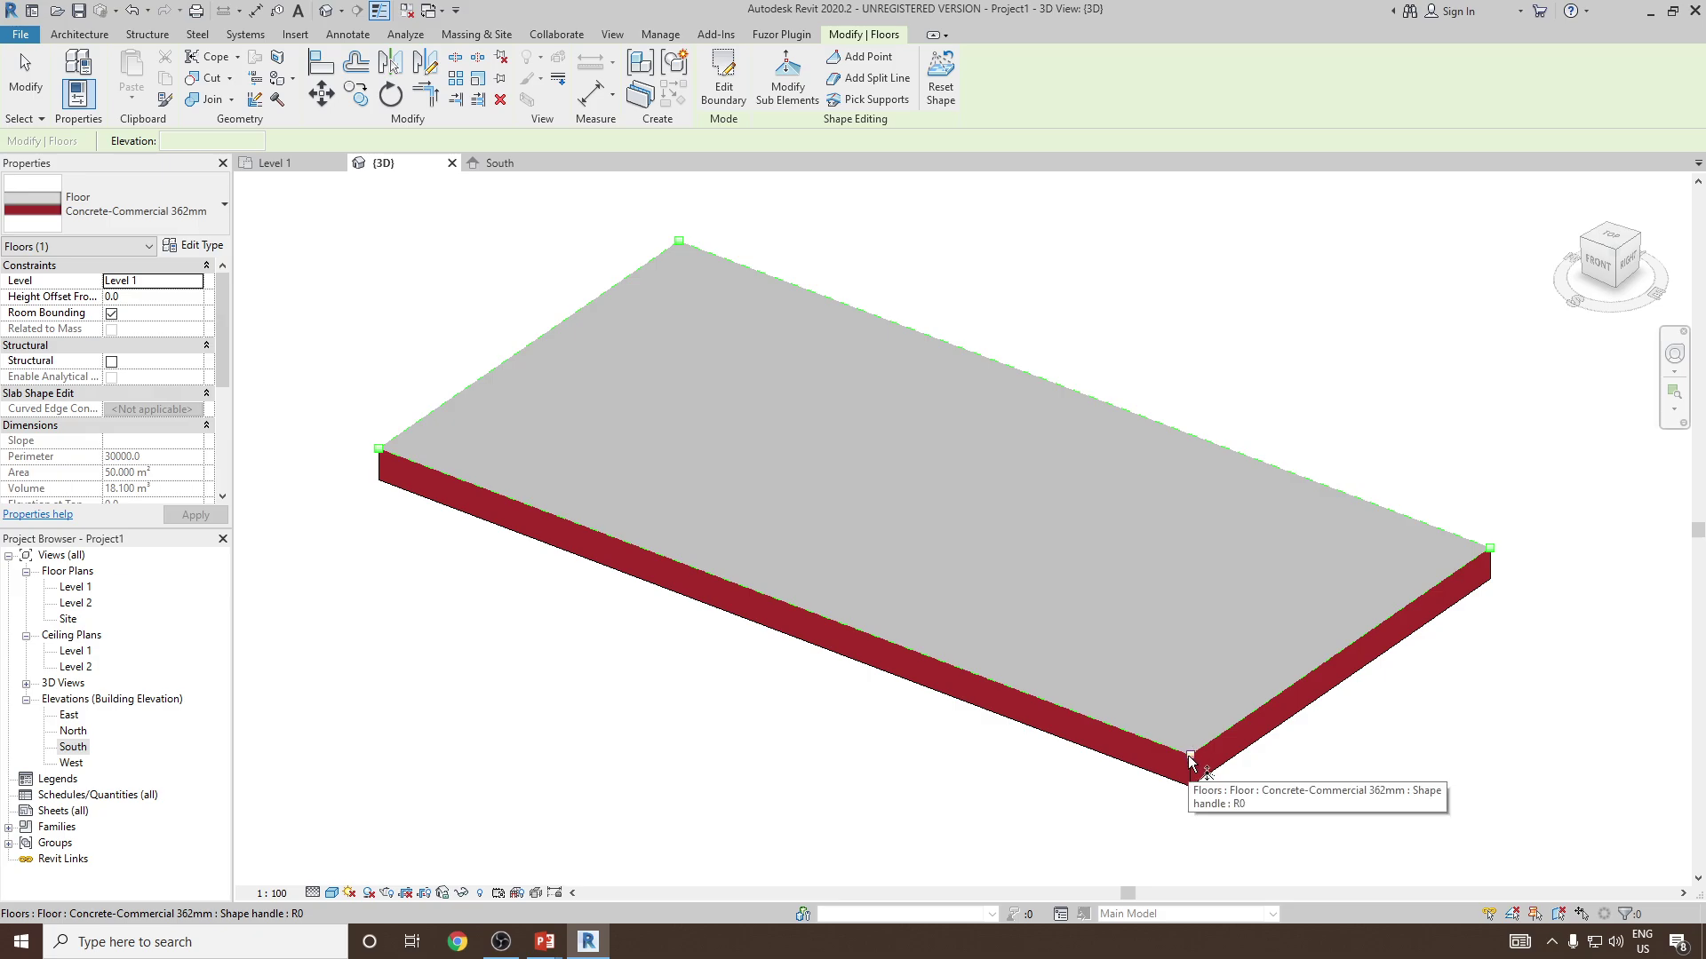
- Lower the slab's front and right corner points to -200 elevation
click(1191, 762)
click(1208, 751)
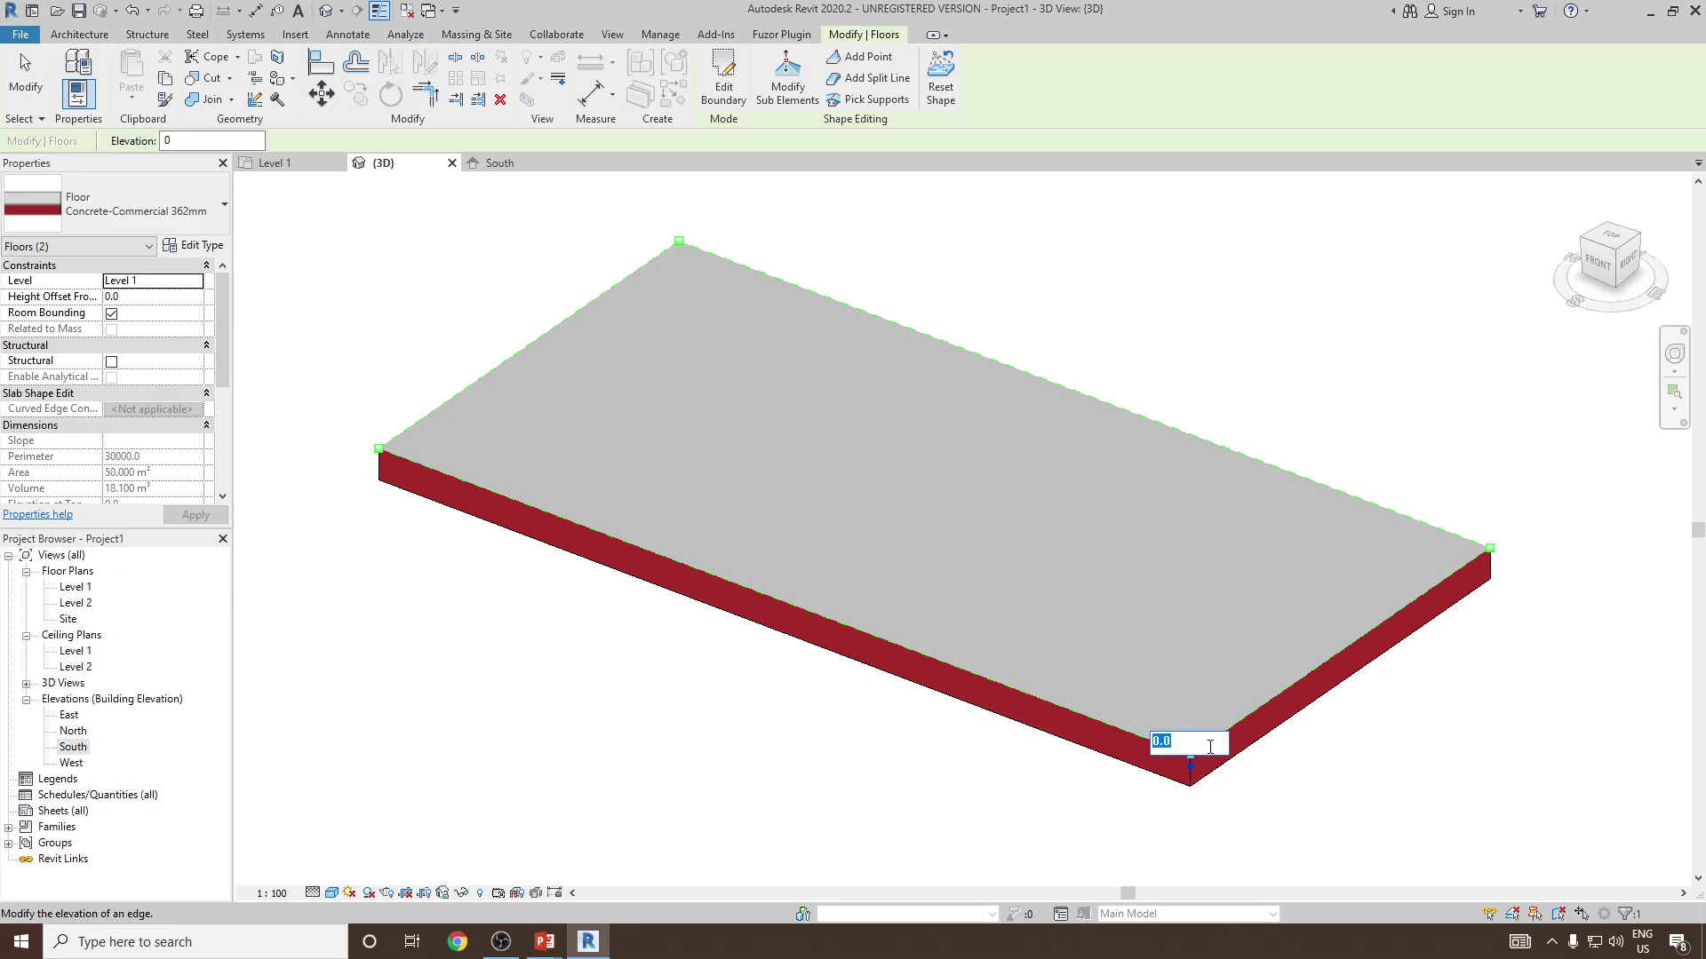
key(BackSpace)
key(Return)
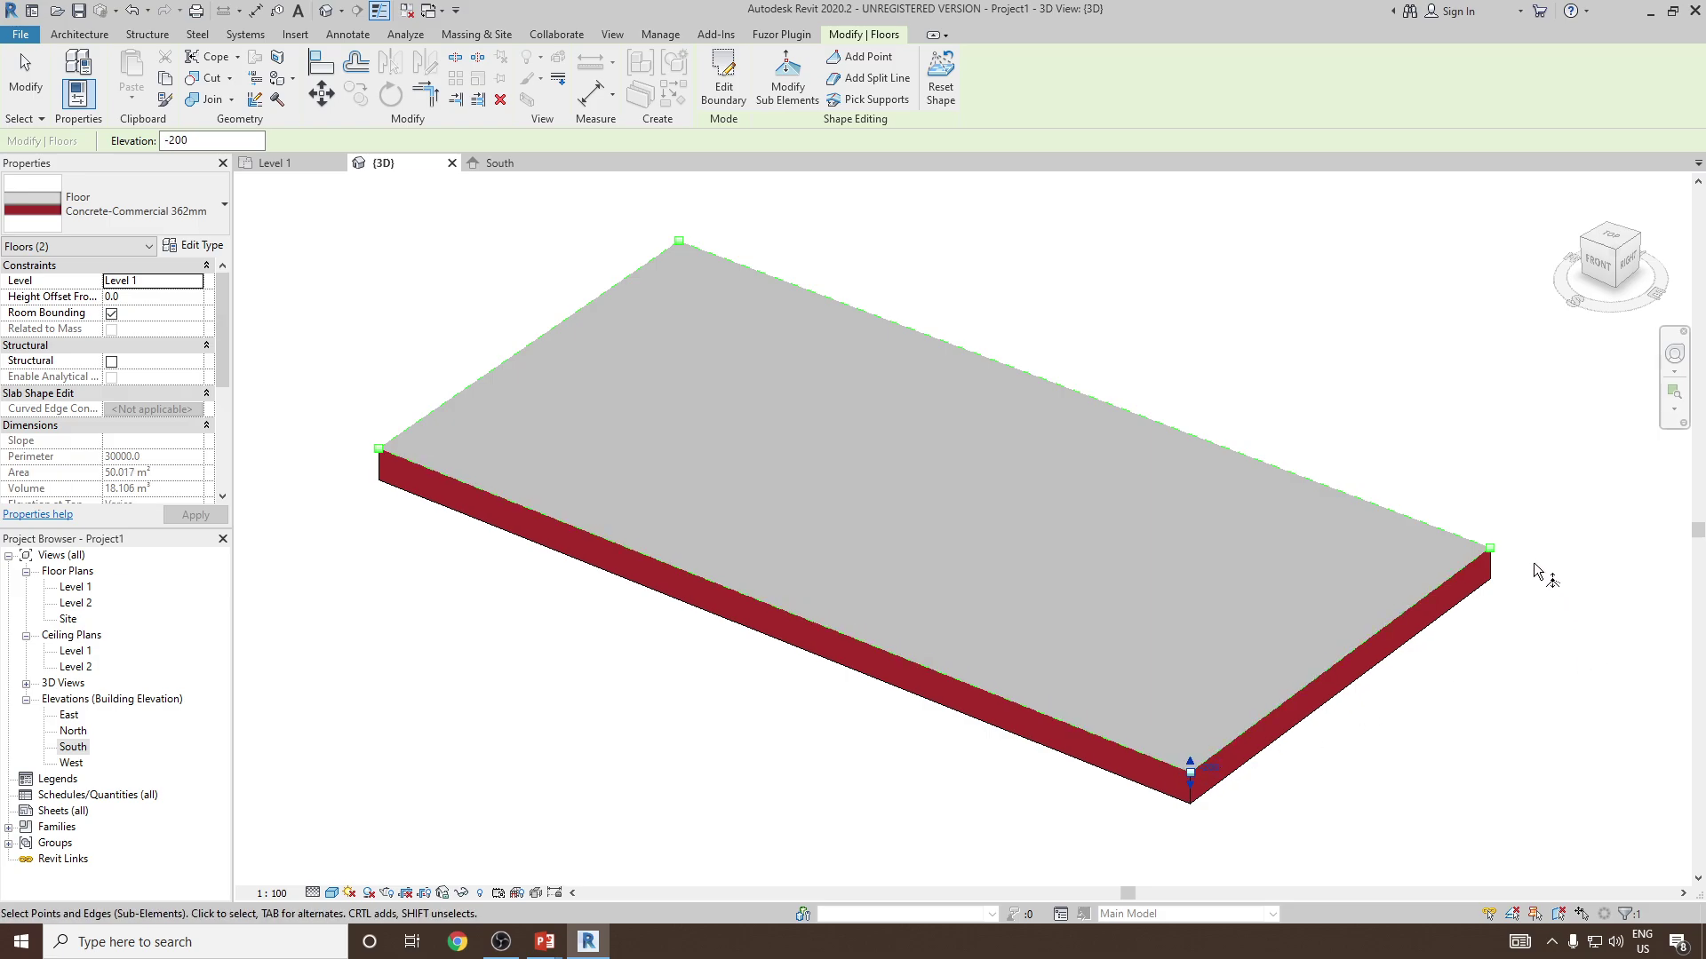
click(1507, 544)
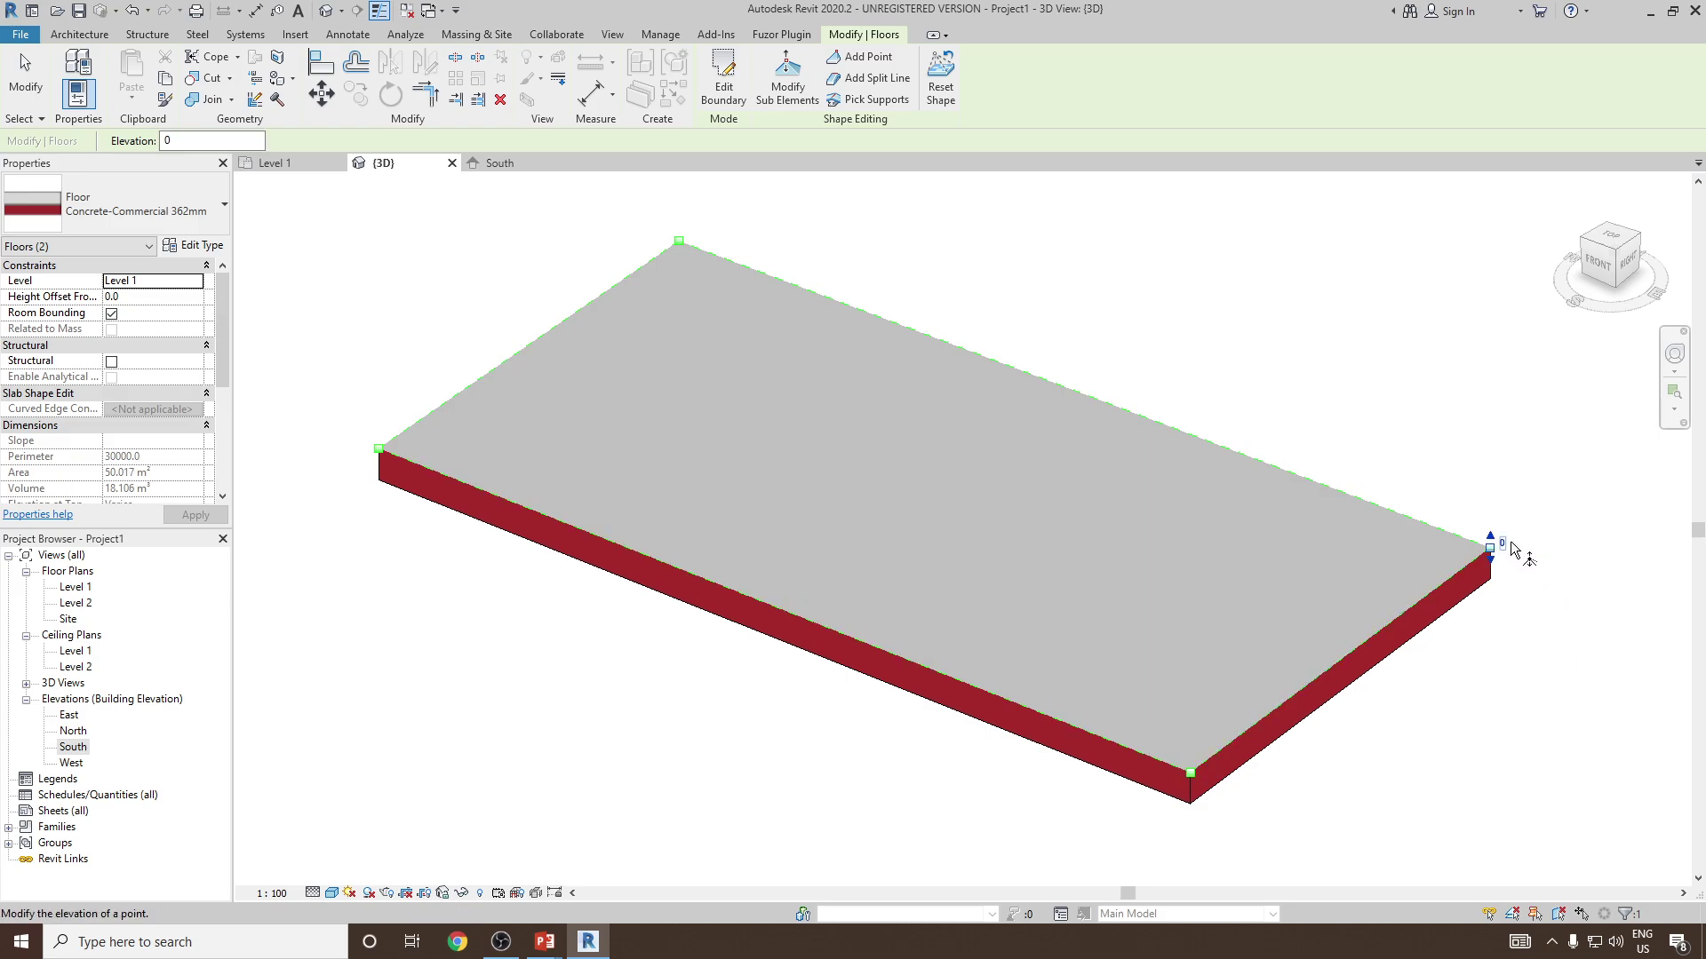
click(1505, 542)
text(-200)
key(Return)
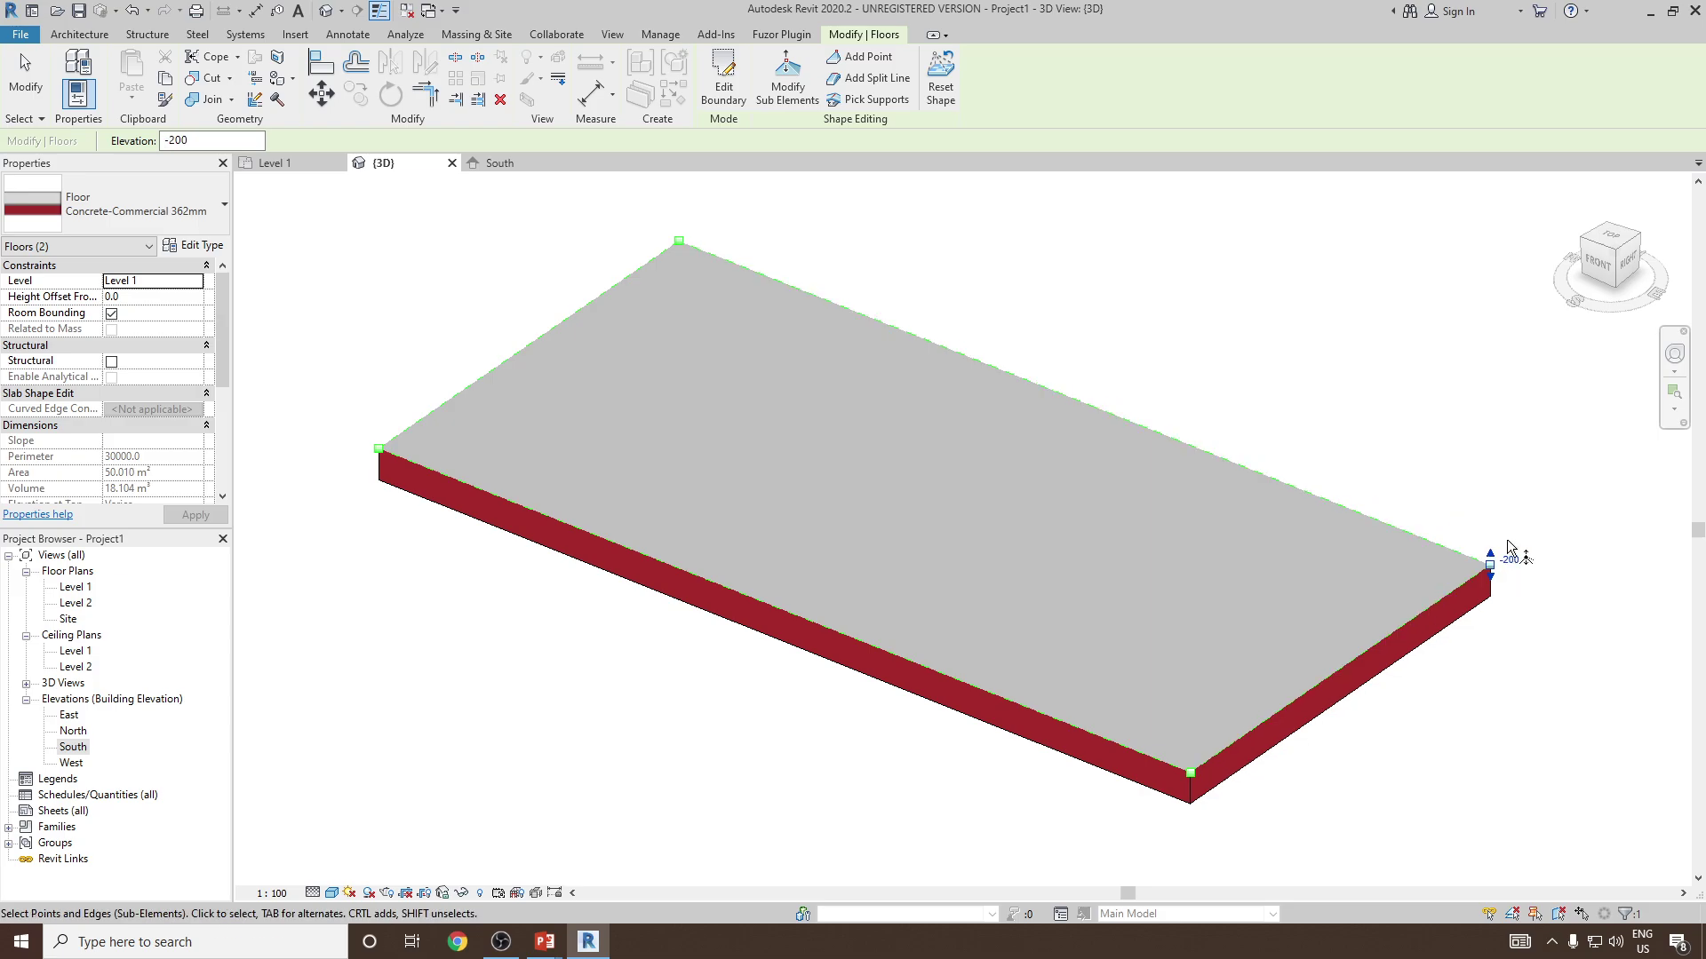
- Exit shape editing, orbit to check the slope, and open the South elevation
right_click(1357, 375)
click(1386, 381)
right_click(1359, 376)
click(1385, 383)
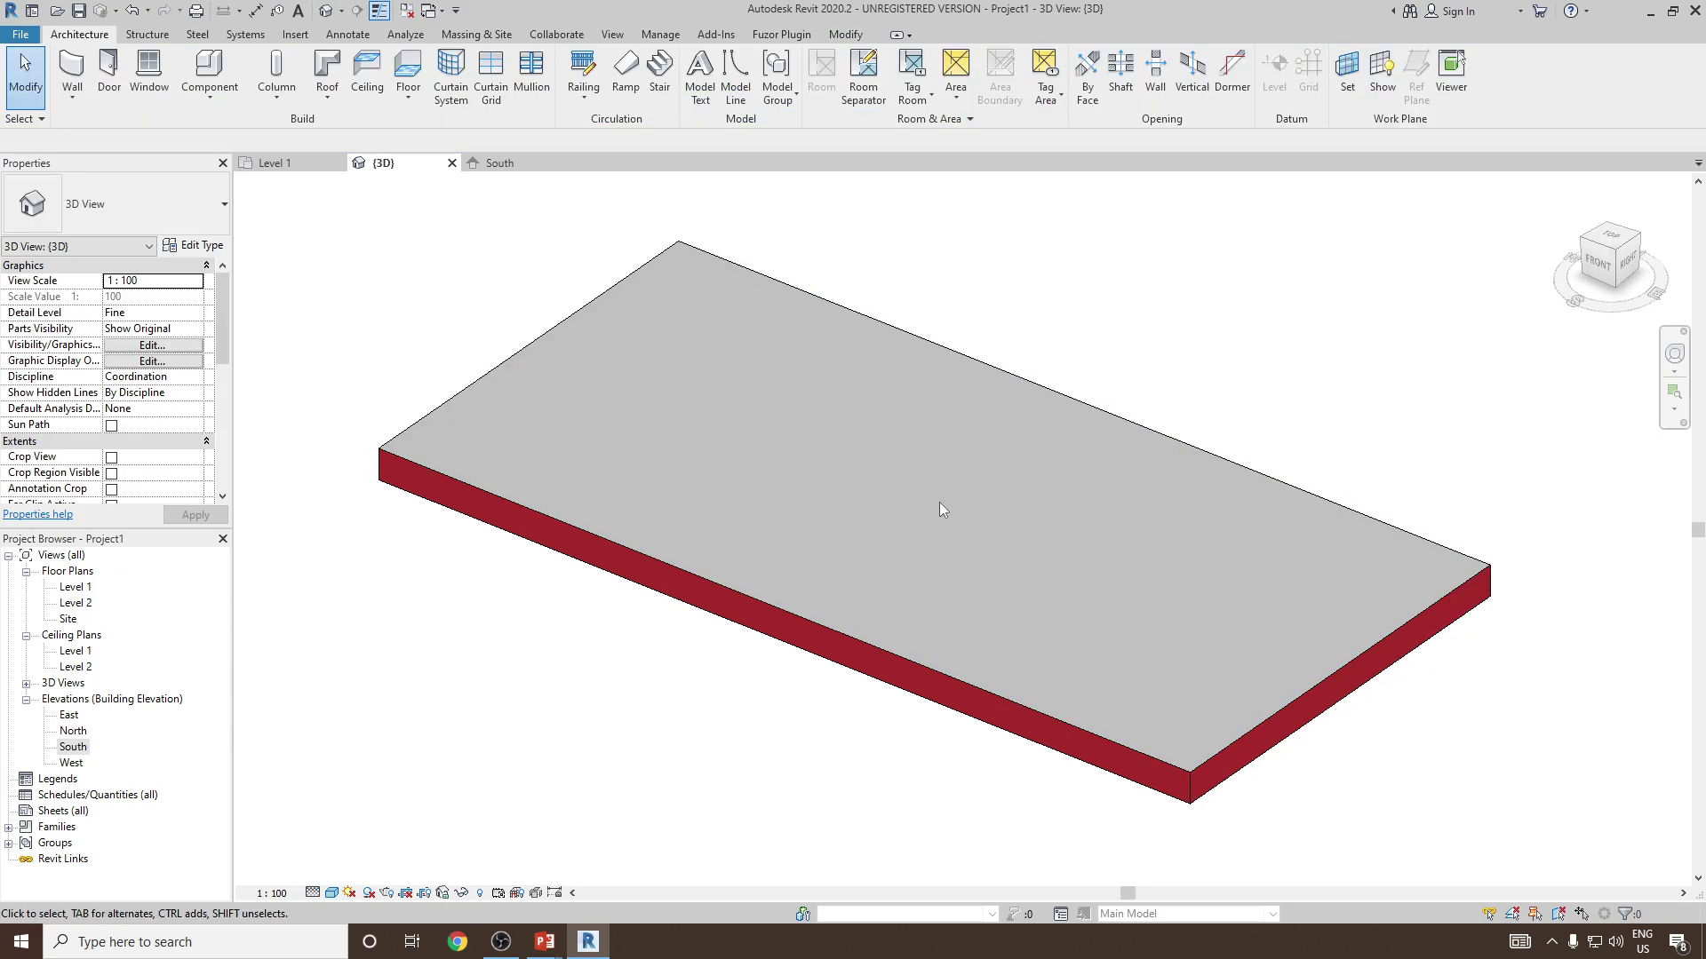
shift+middle_drag(940, 509, 1119, 267)
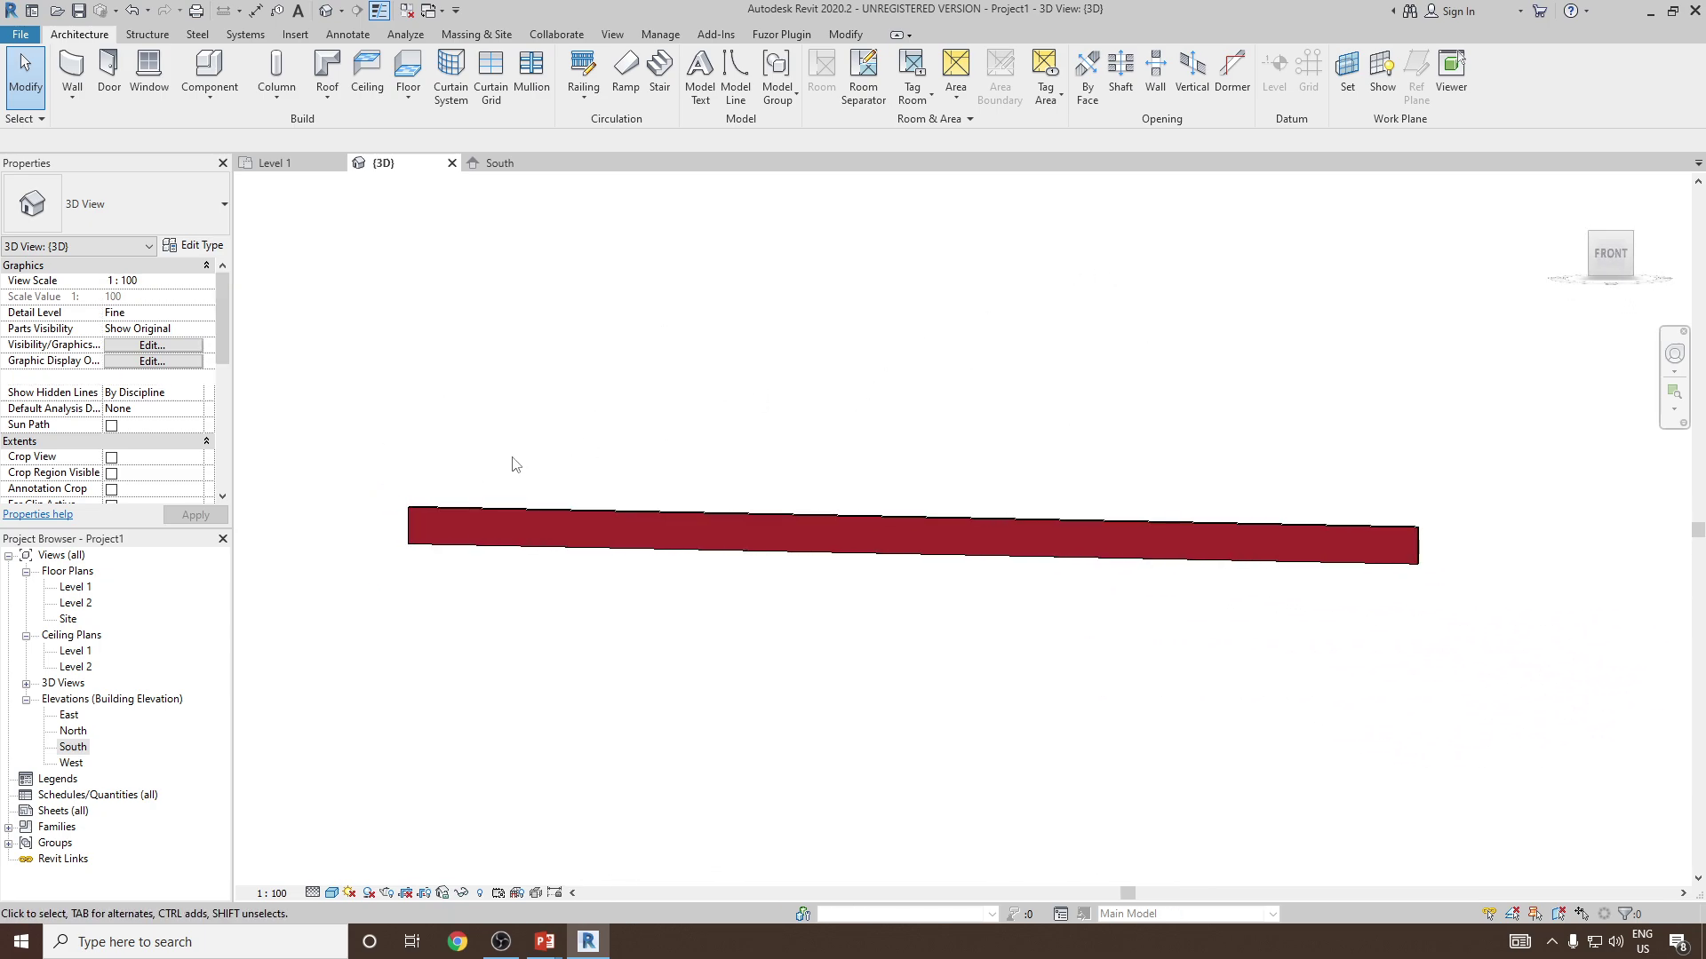
shift+middle_drag(1359, 361, 1192, 610)
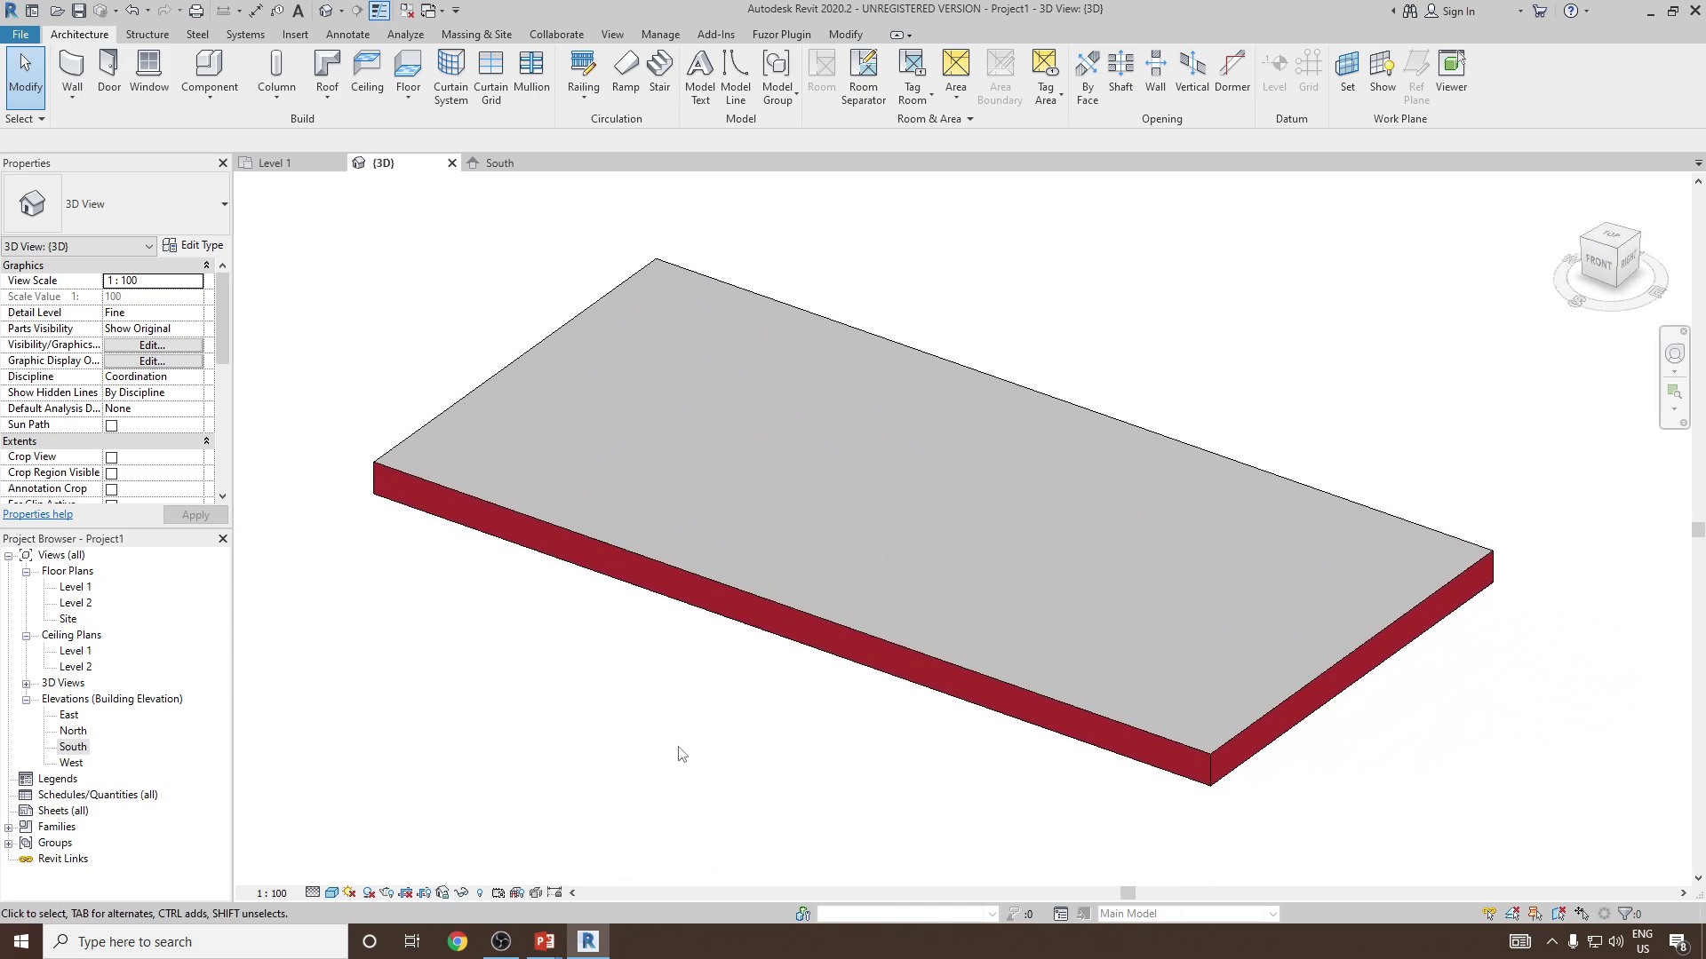
double_click(73, 747)
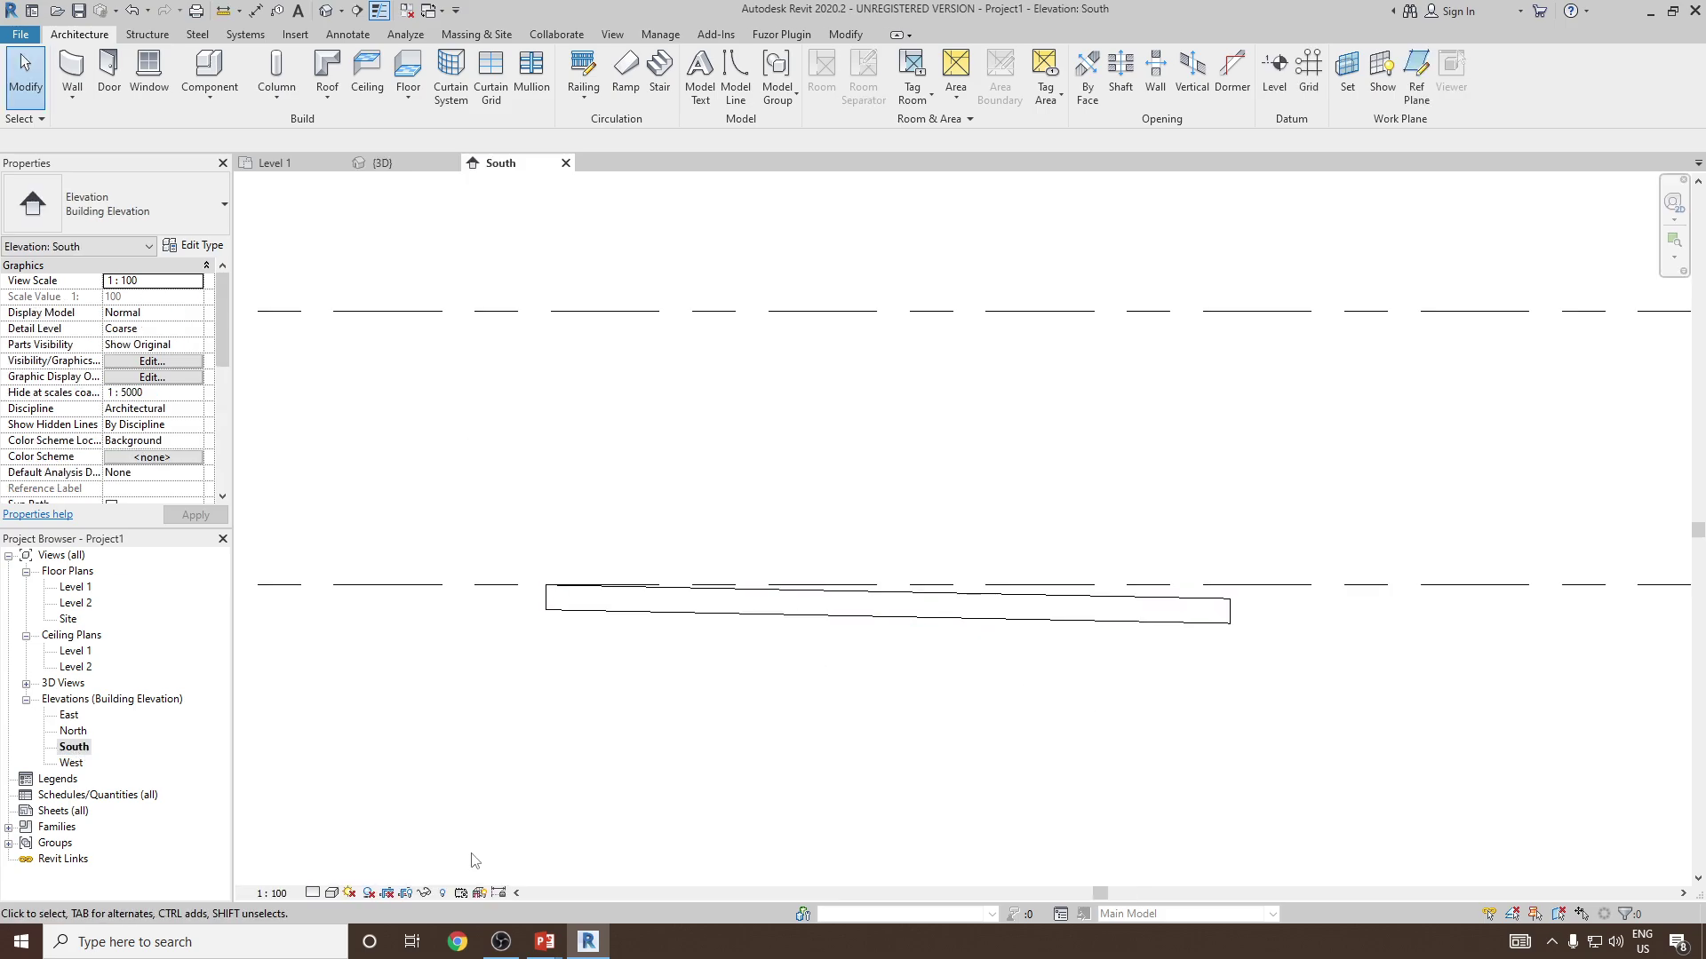
- Set the South elevation to Consistent Colors, inspect the sloped slab, then return to 3D
click(331, 893)
click(391, 839)
scroll(723, 604, up, 3)
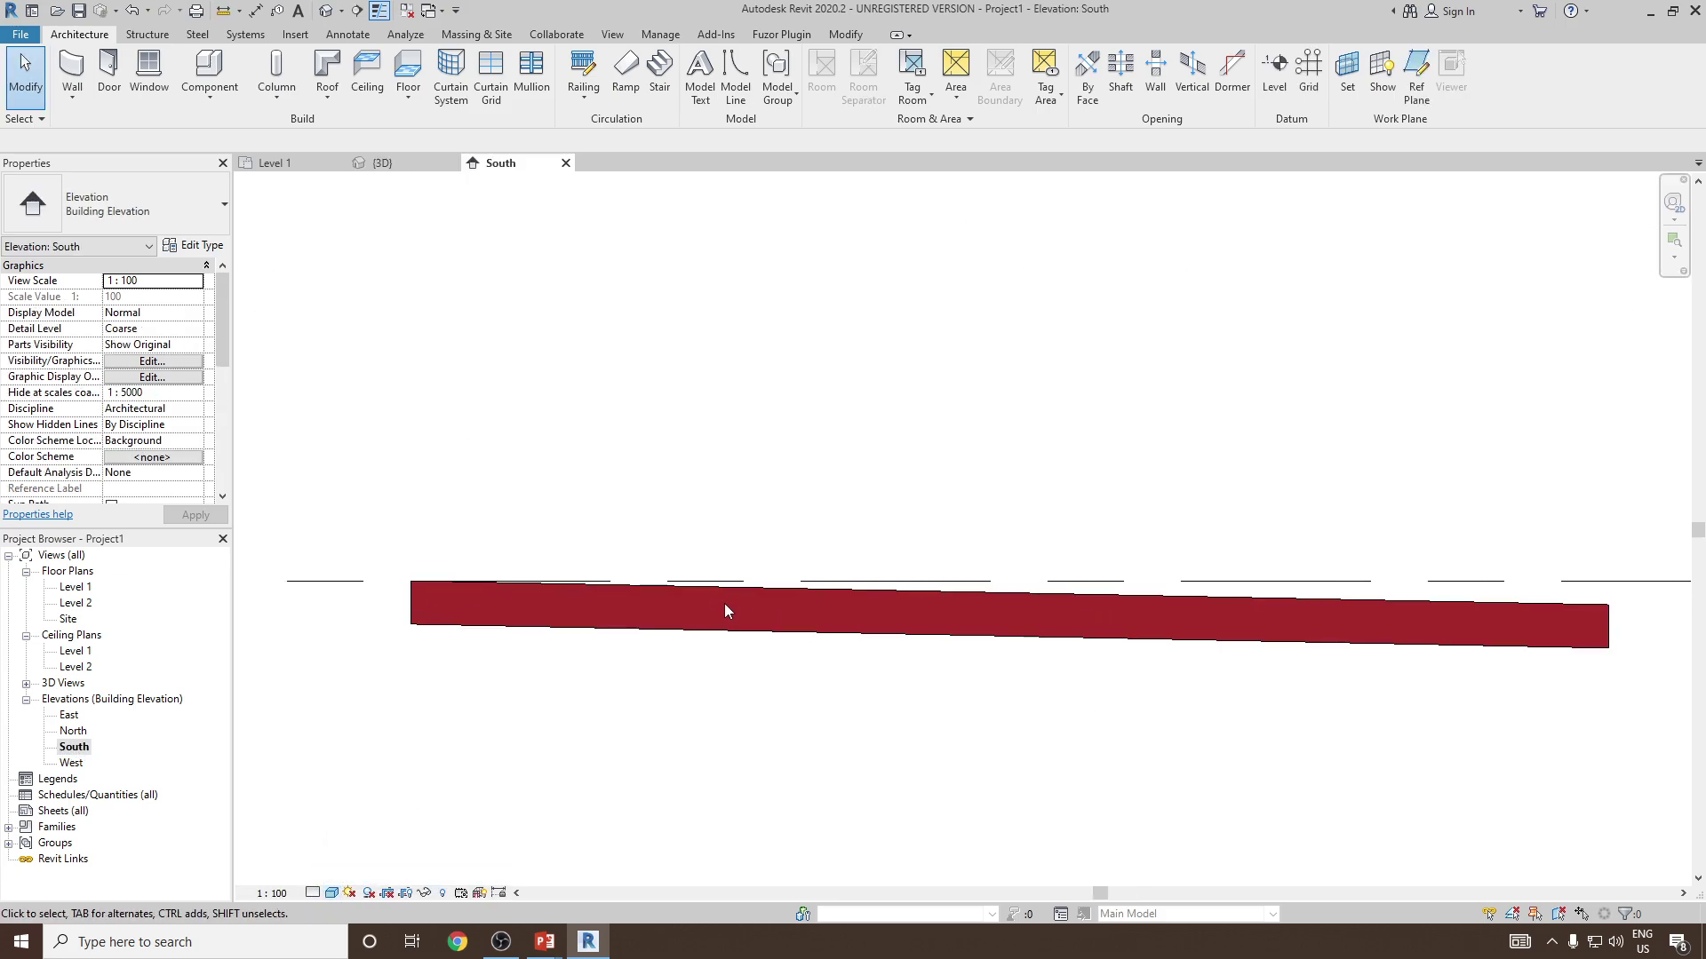
click(1548, 647)
key(Escape)
scroll(1194, 493, down, 2)
middle_drag(1191, 488, 1110, 511)
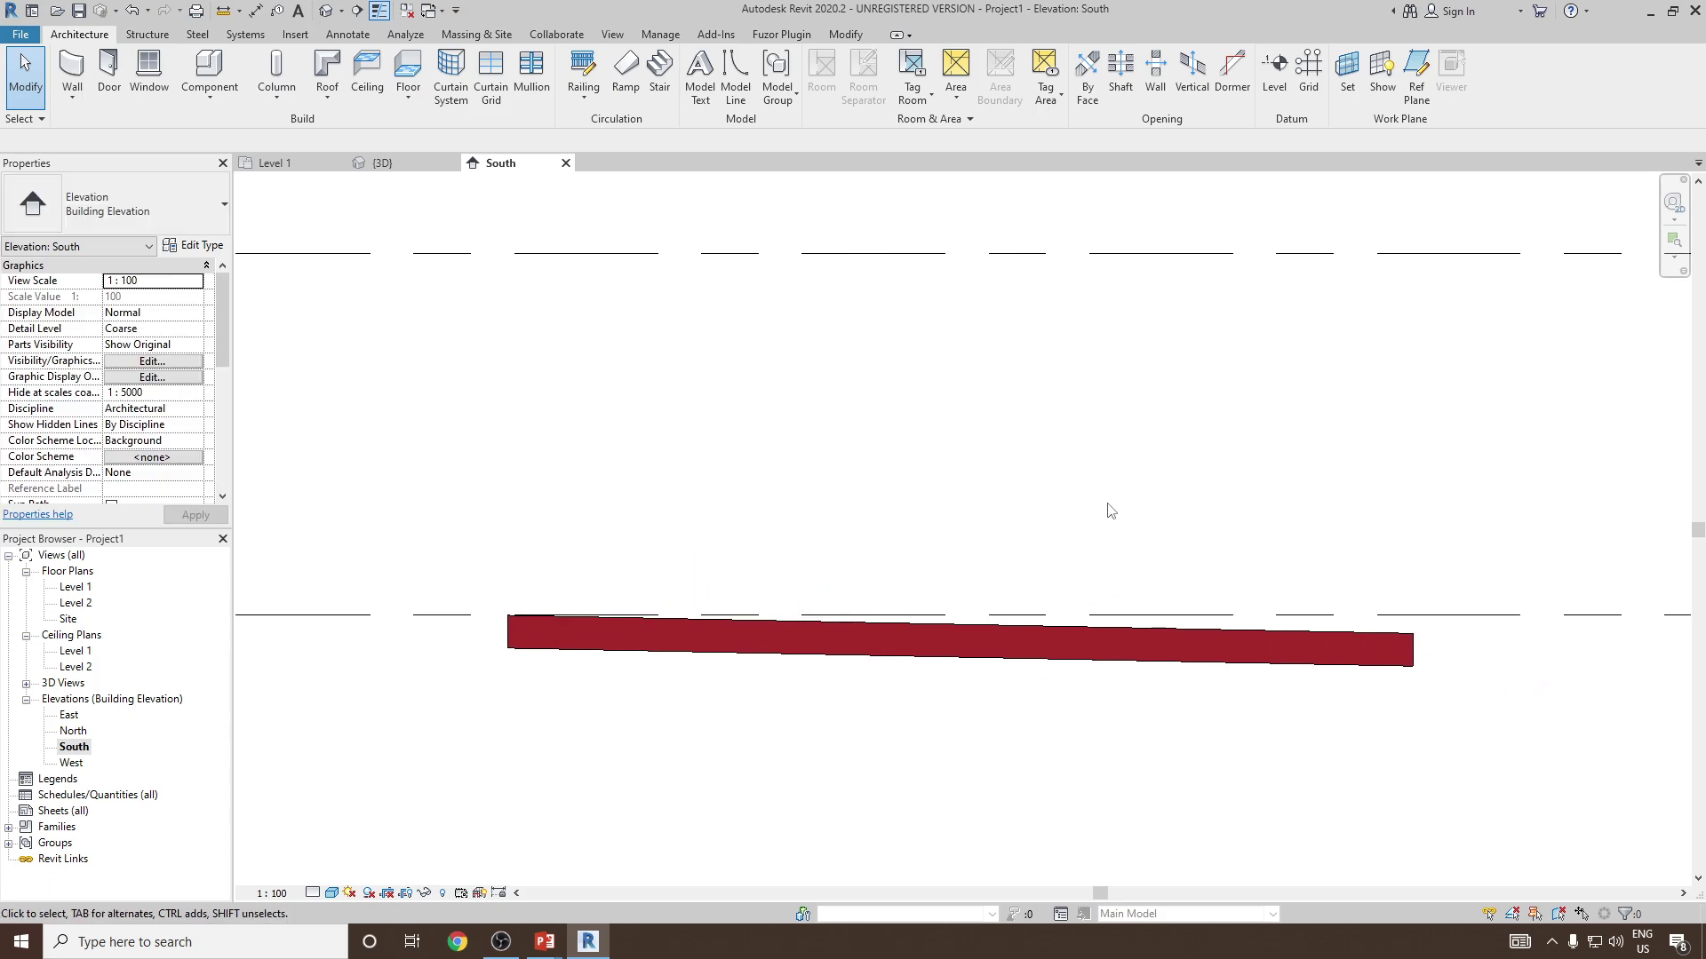
click(326, 9)
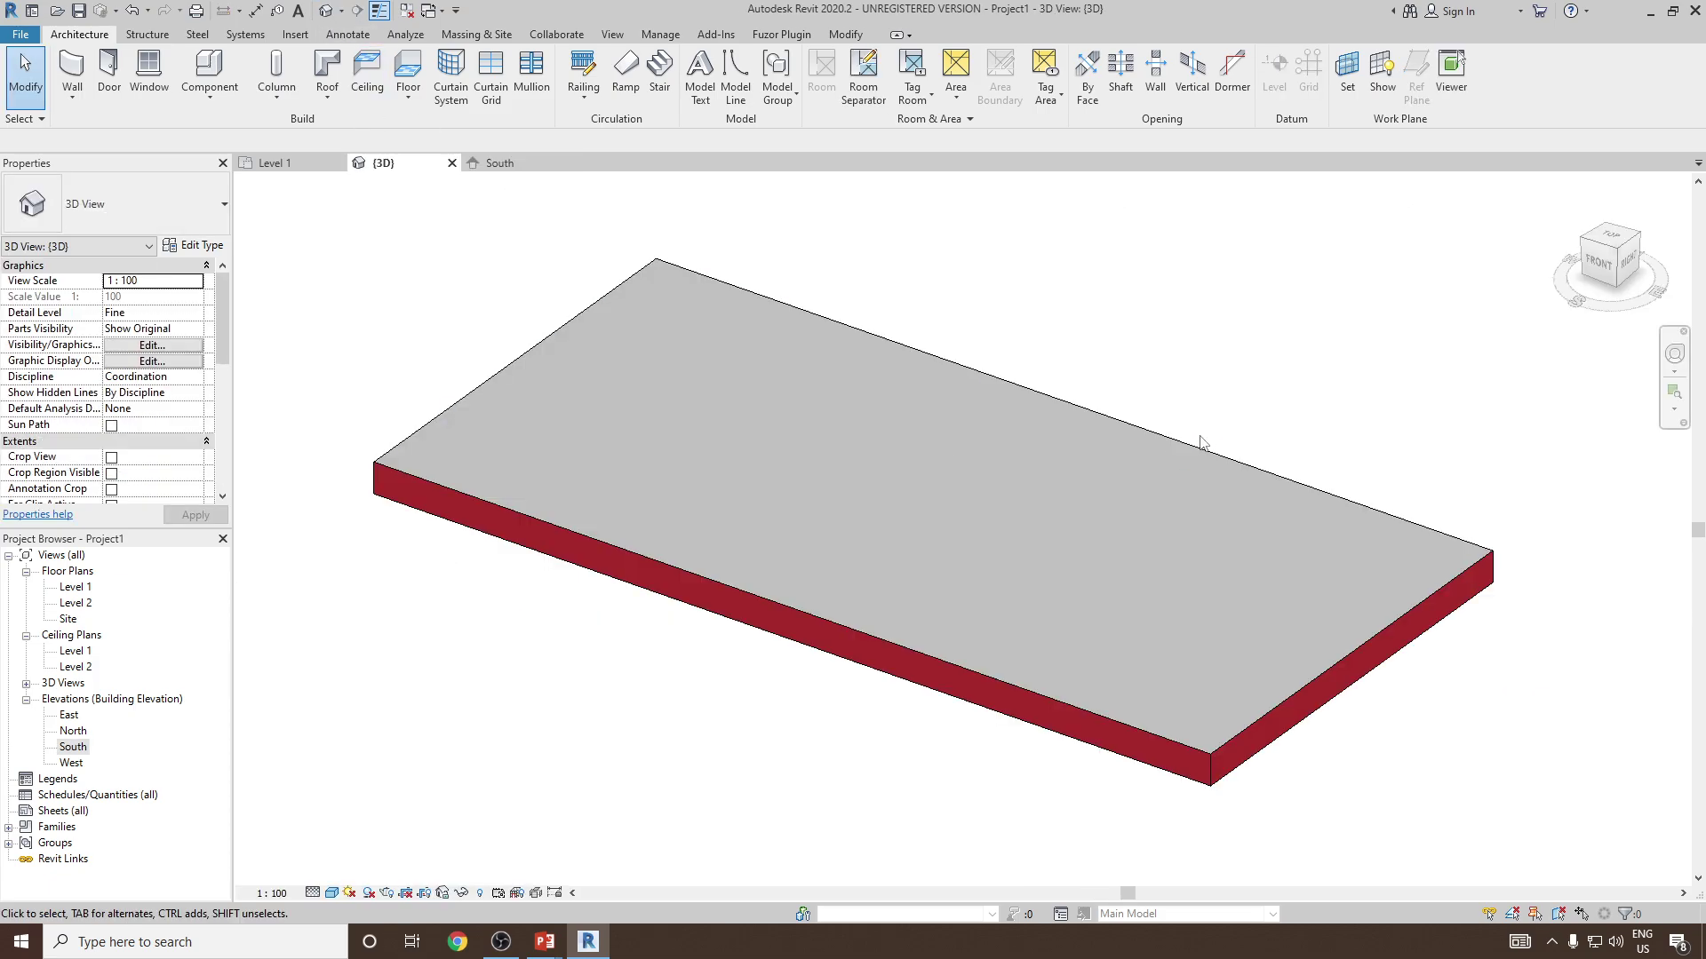
- Select the slab, apply Reset Shape, and deselect it
click(1139, 427)
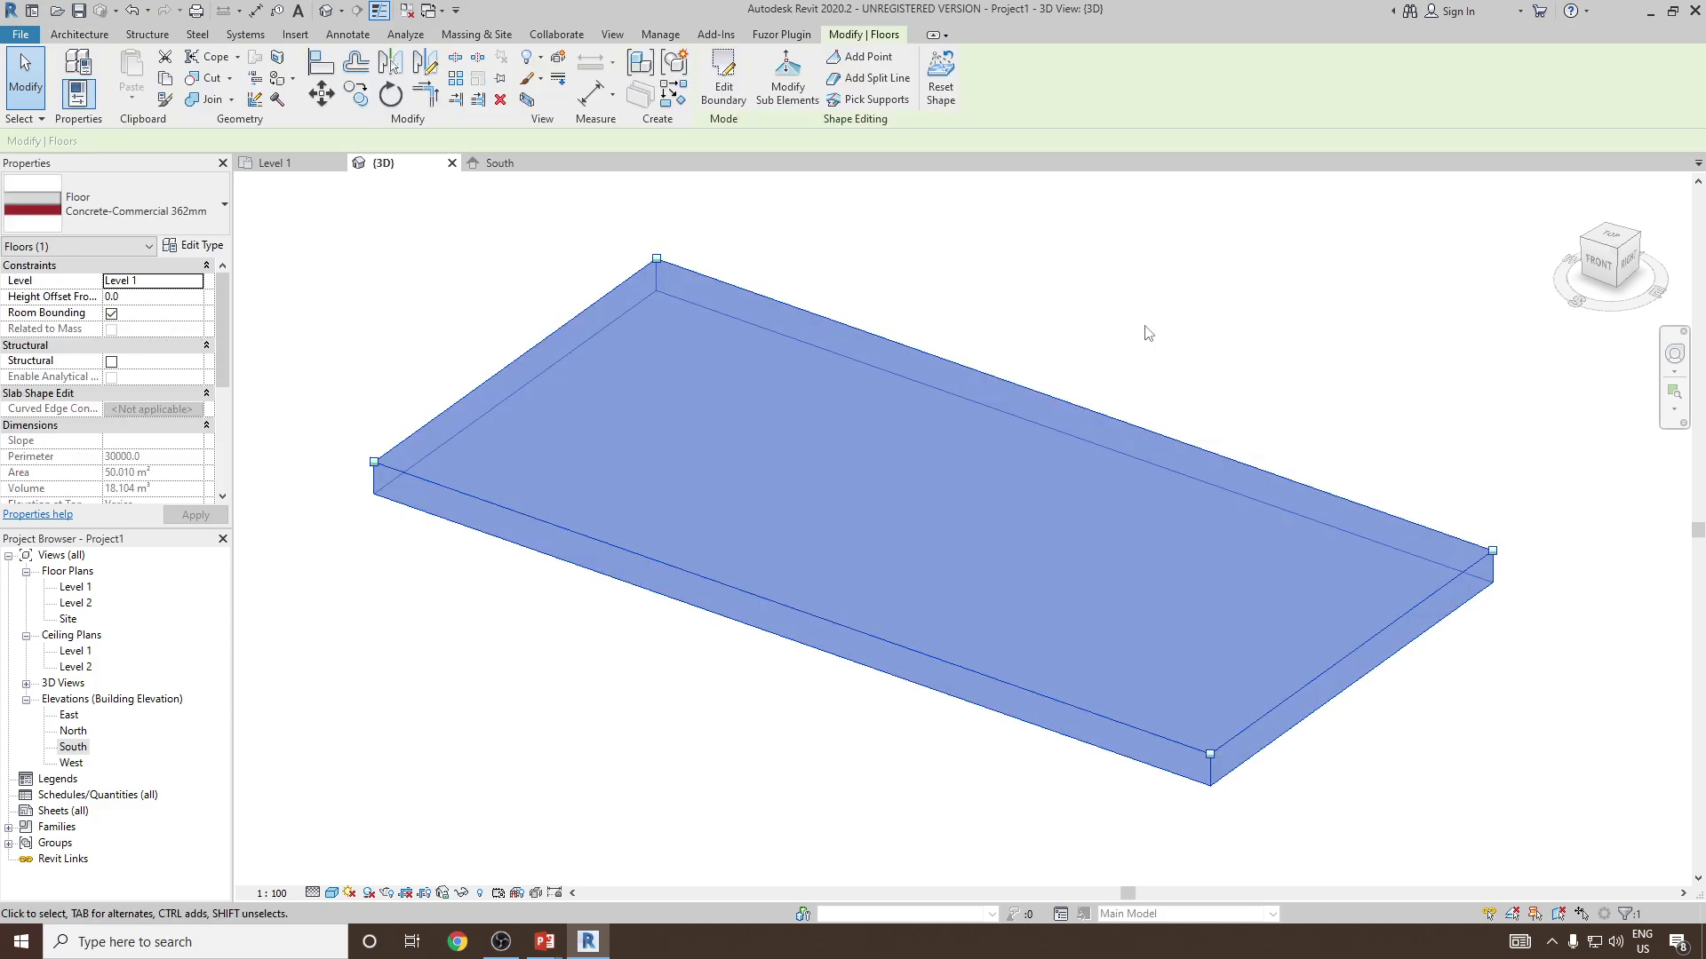
click(942, 89)
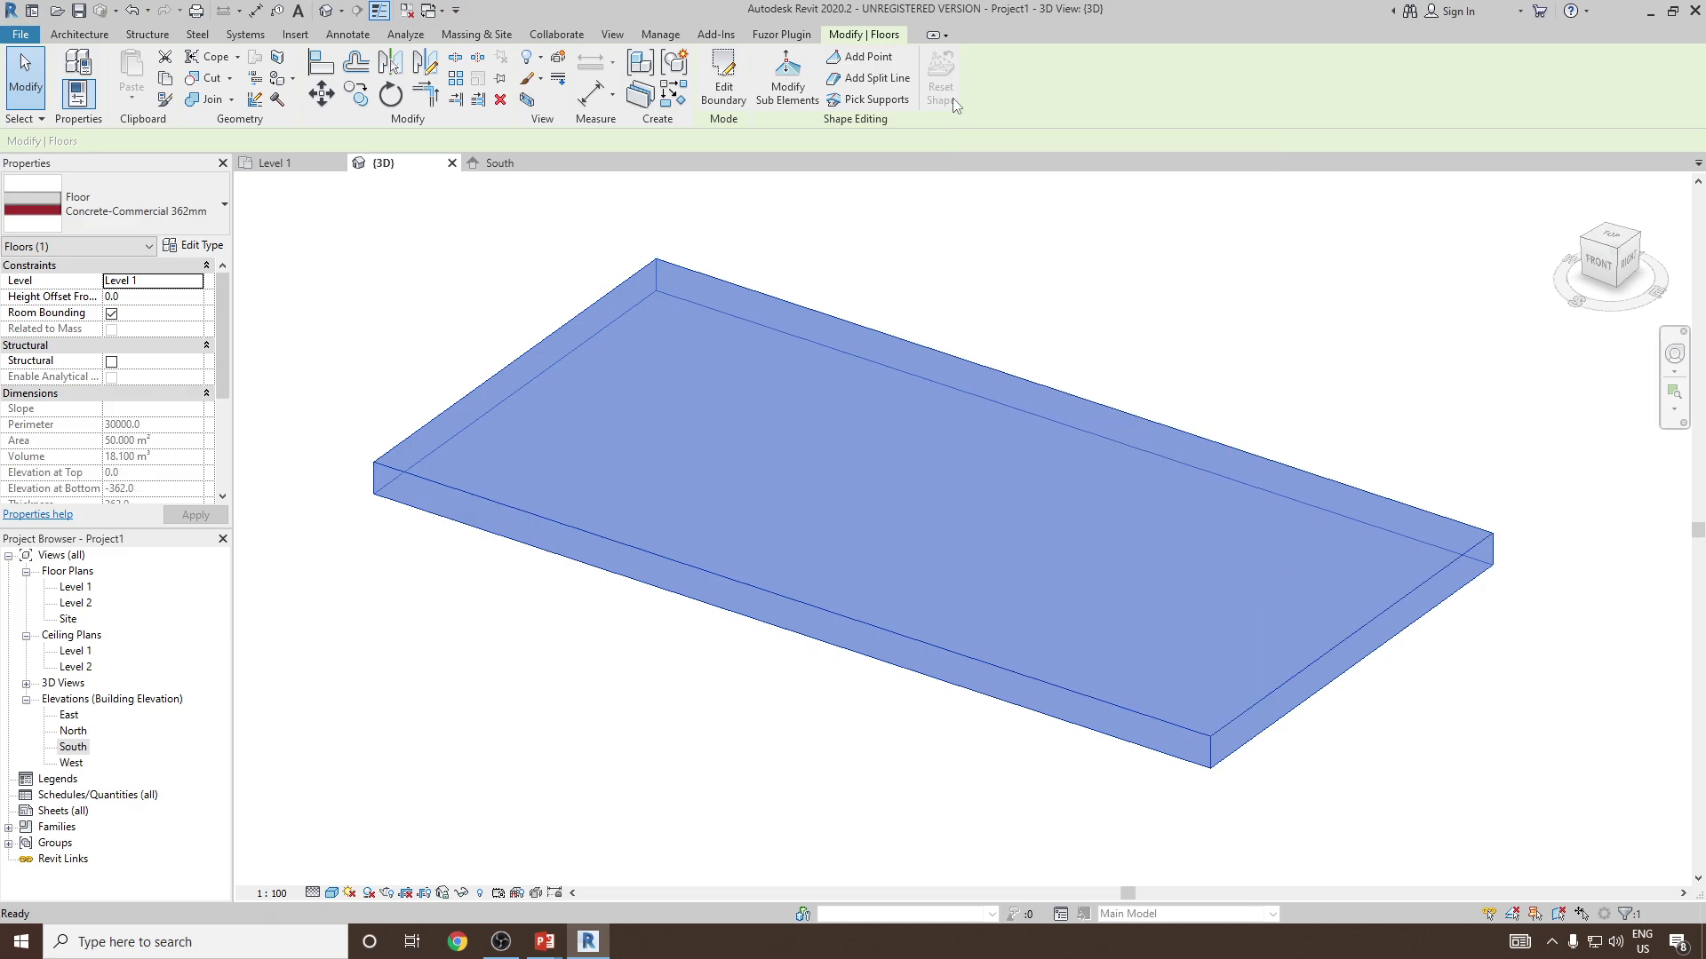
click(1178, 352)
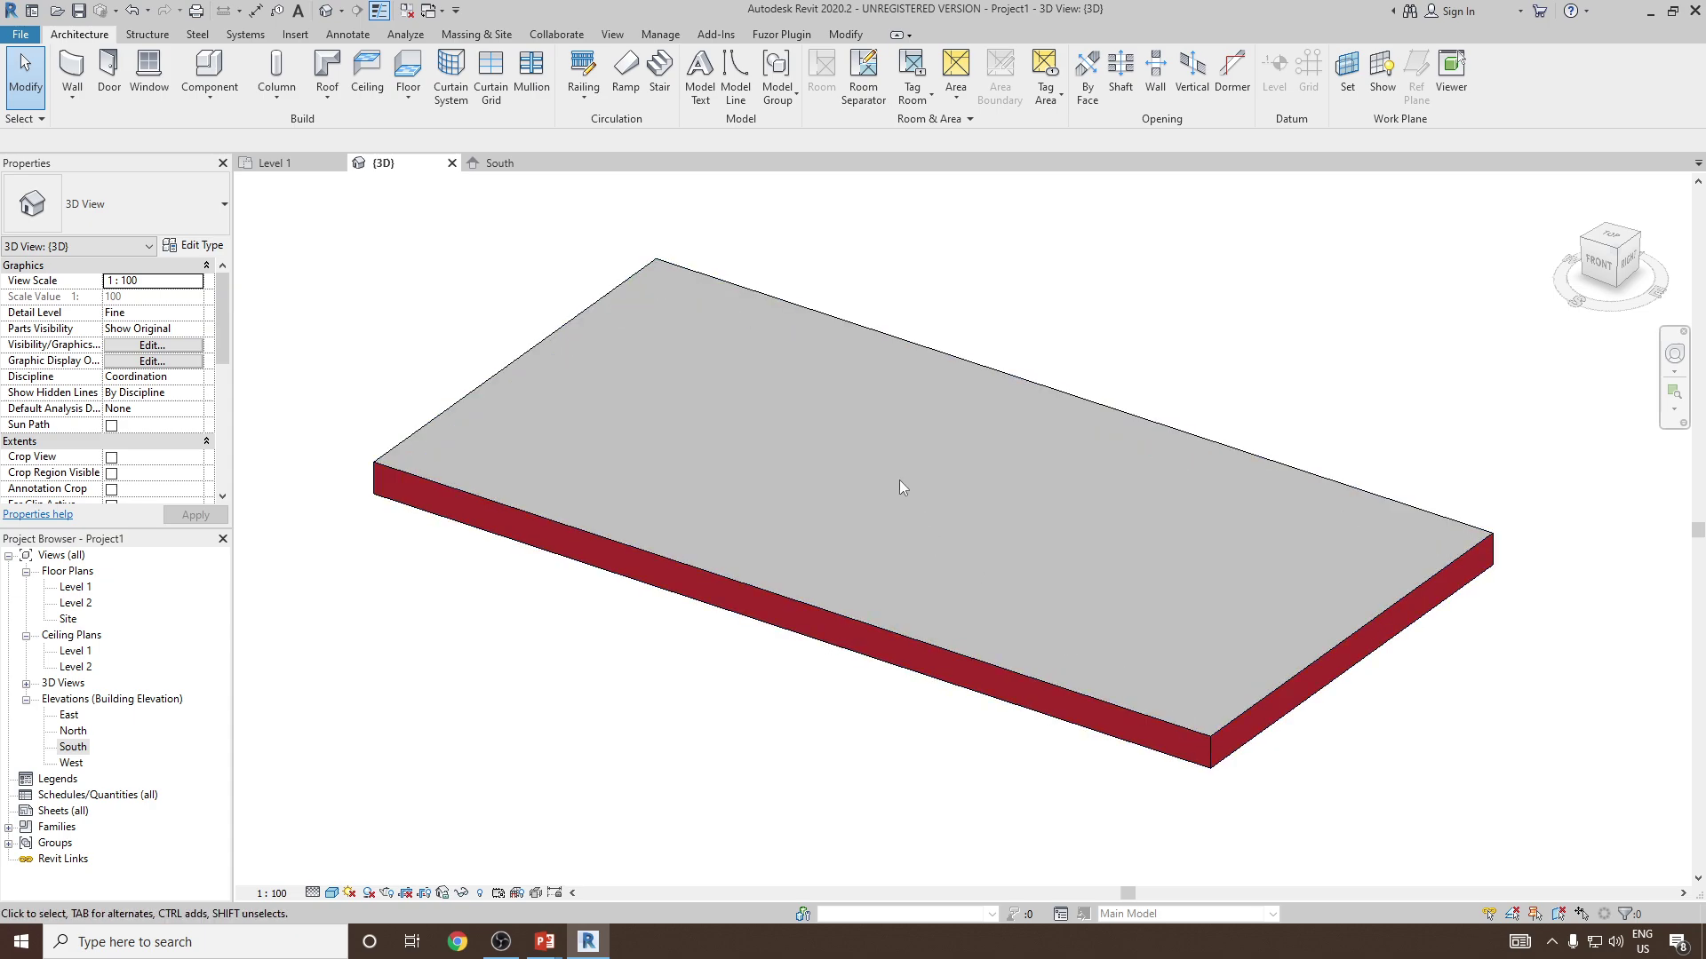
- With Add Split Line, draw diagonals from left to right corner and top to bottom corner
click(1007, 380)
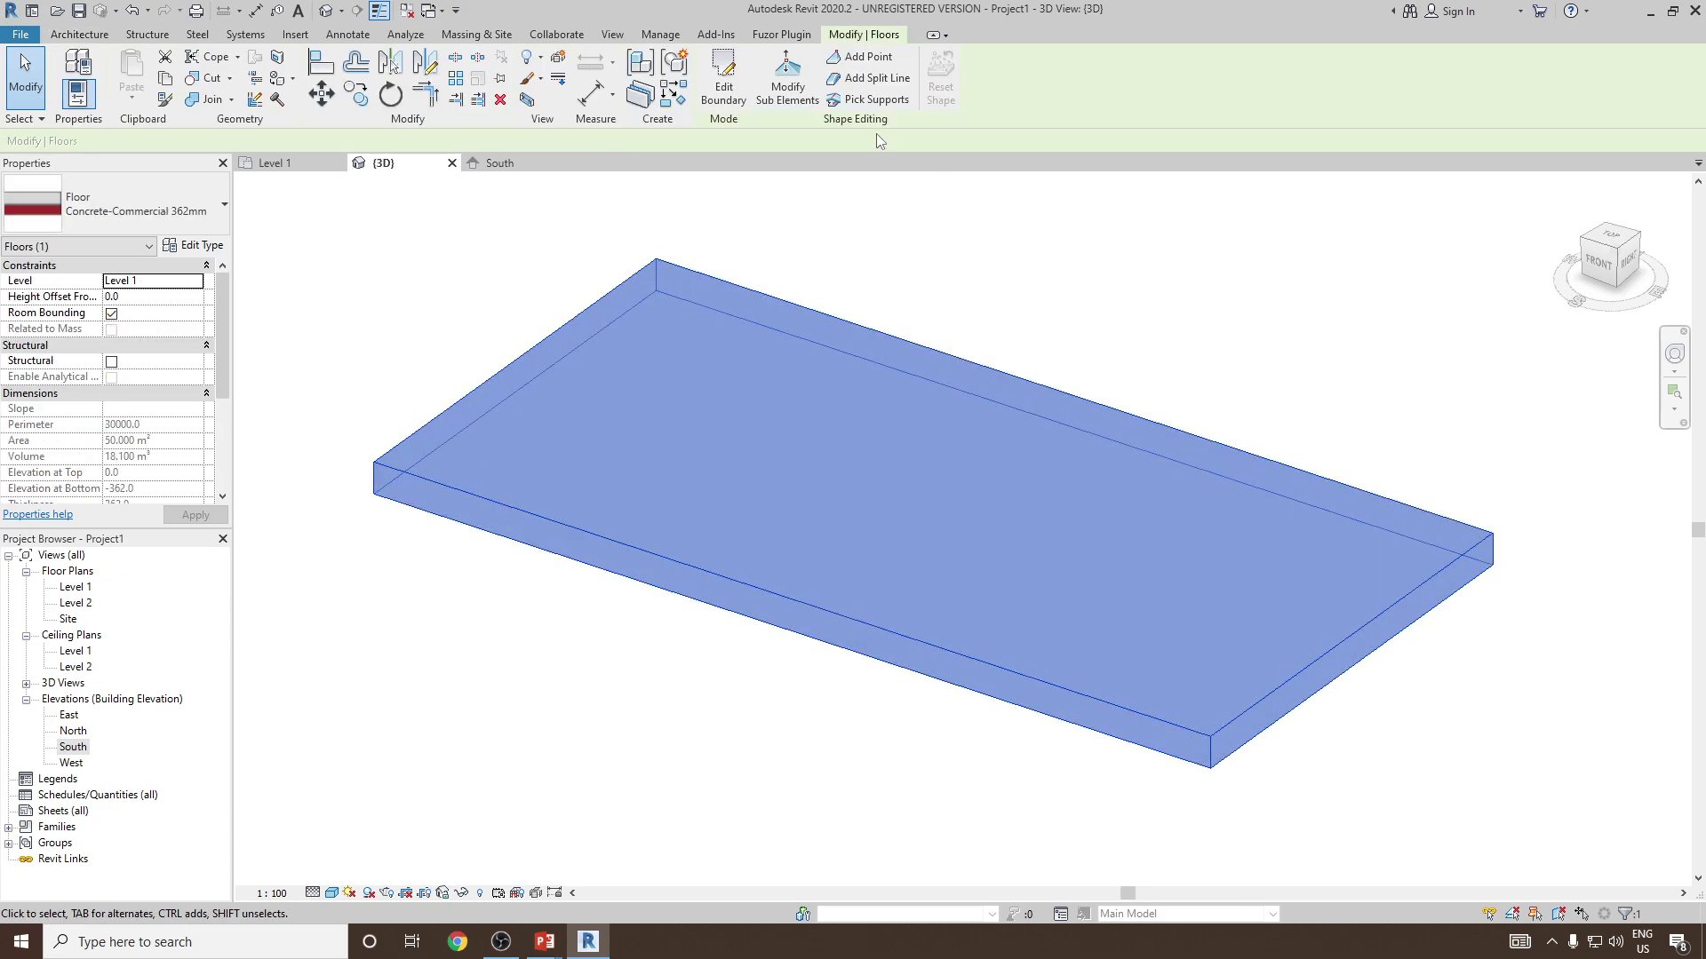
click(866, 80)
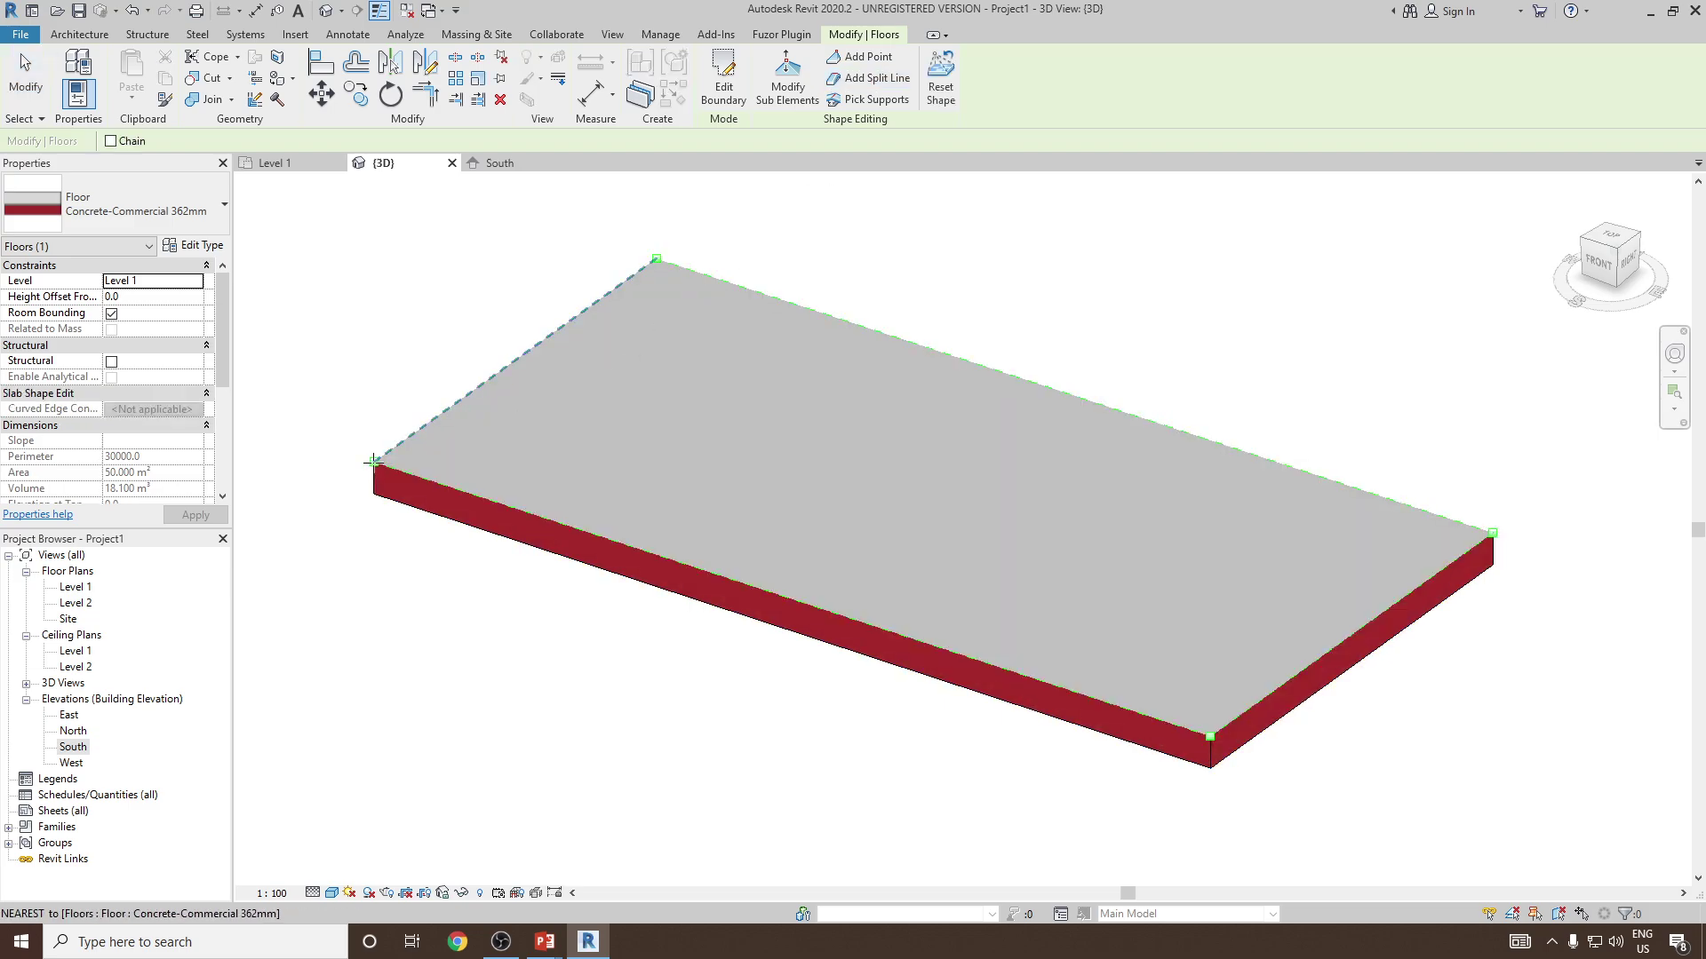
key(Escape)
key(Escape)
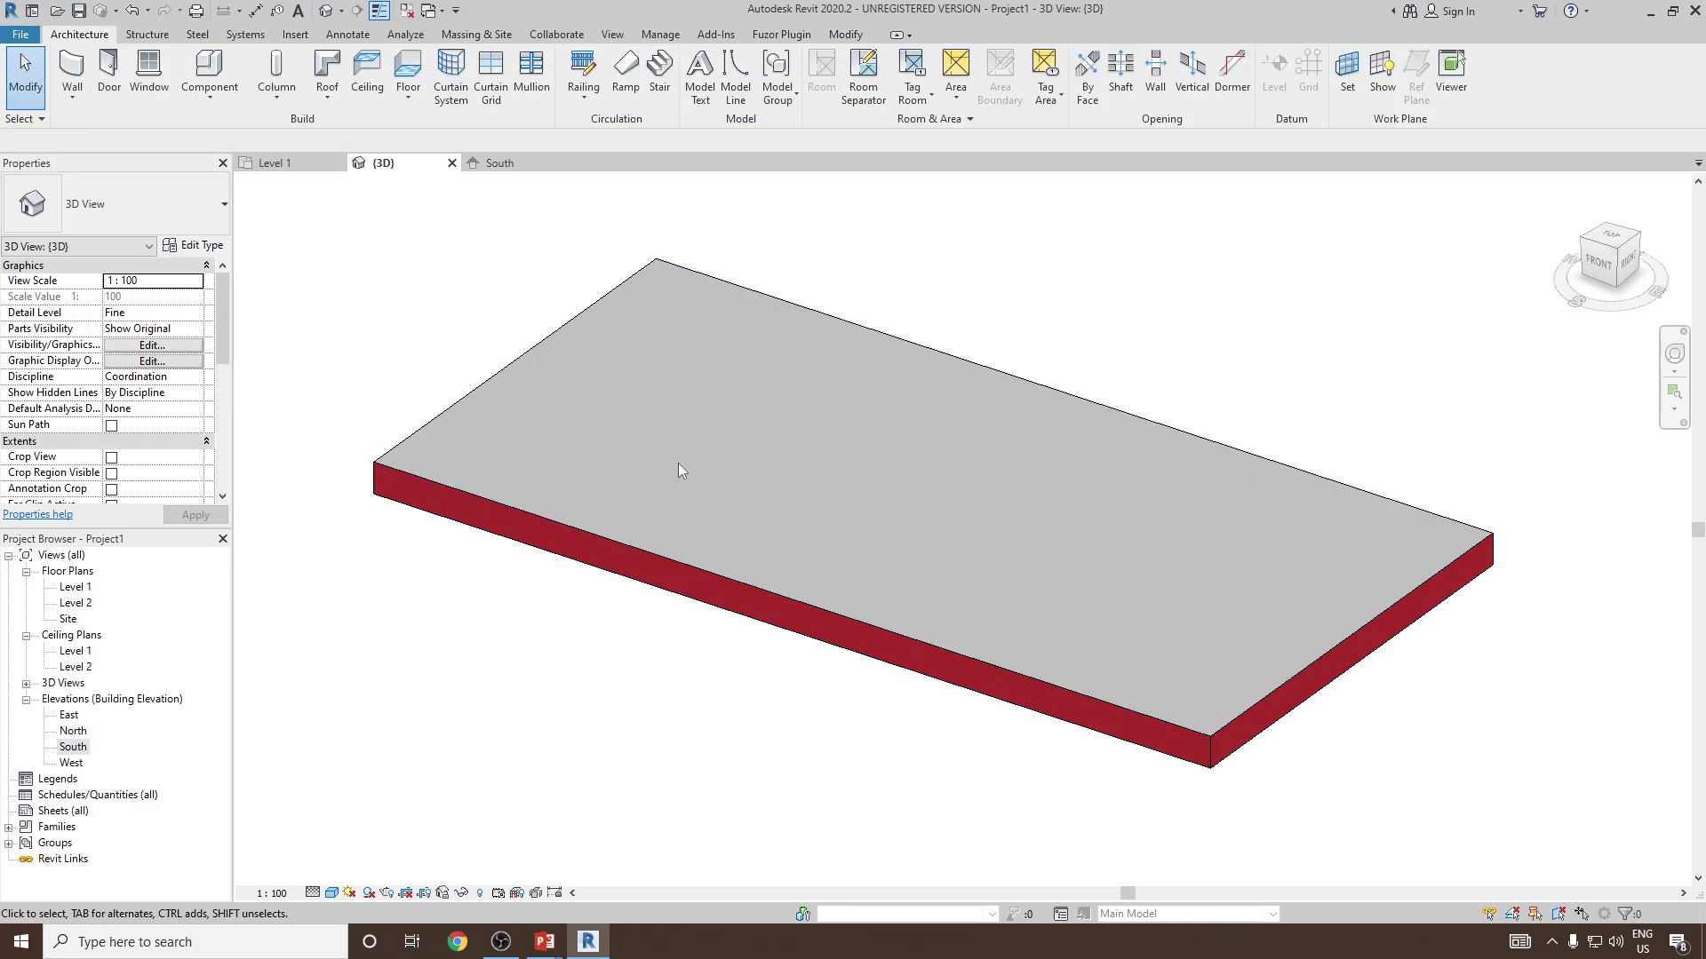
click(947, 363)
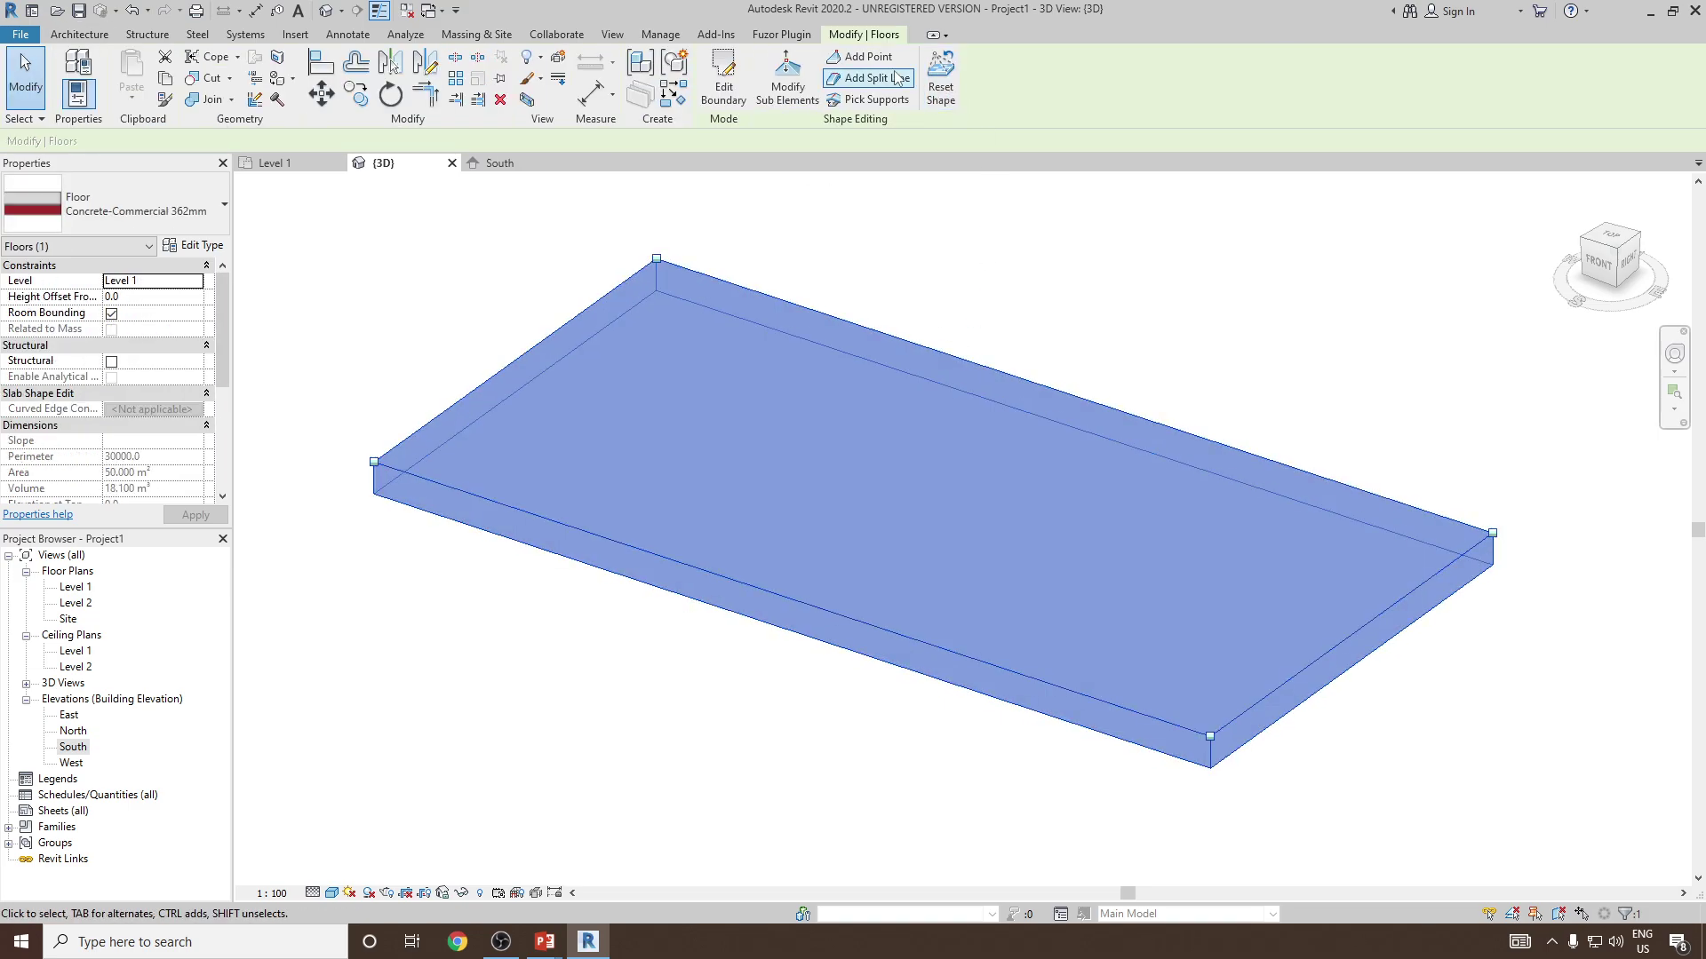
click(866, 78)
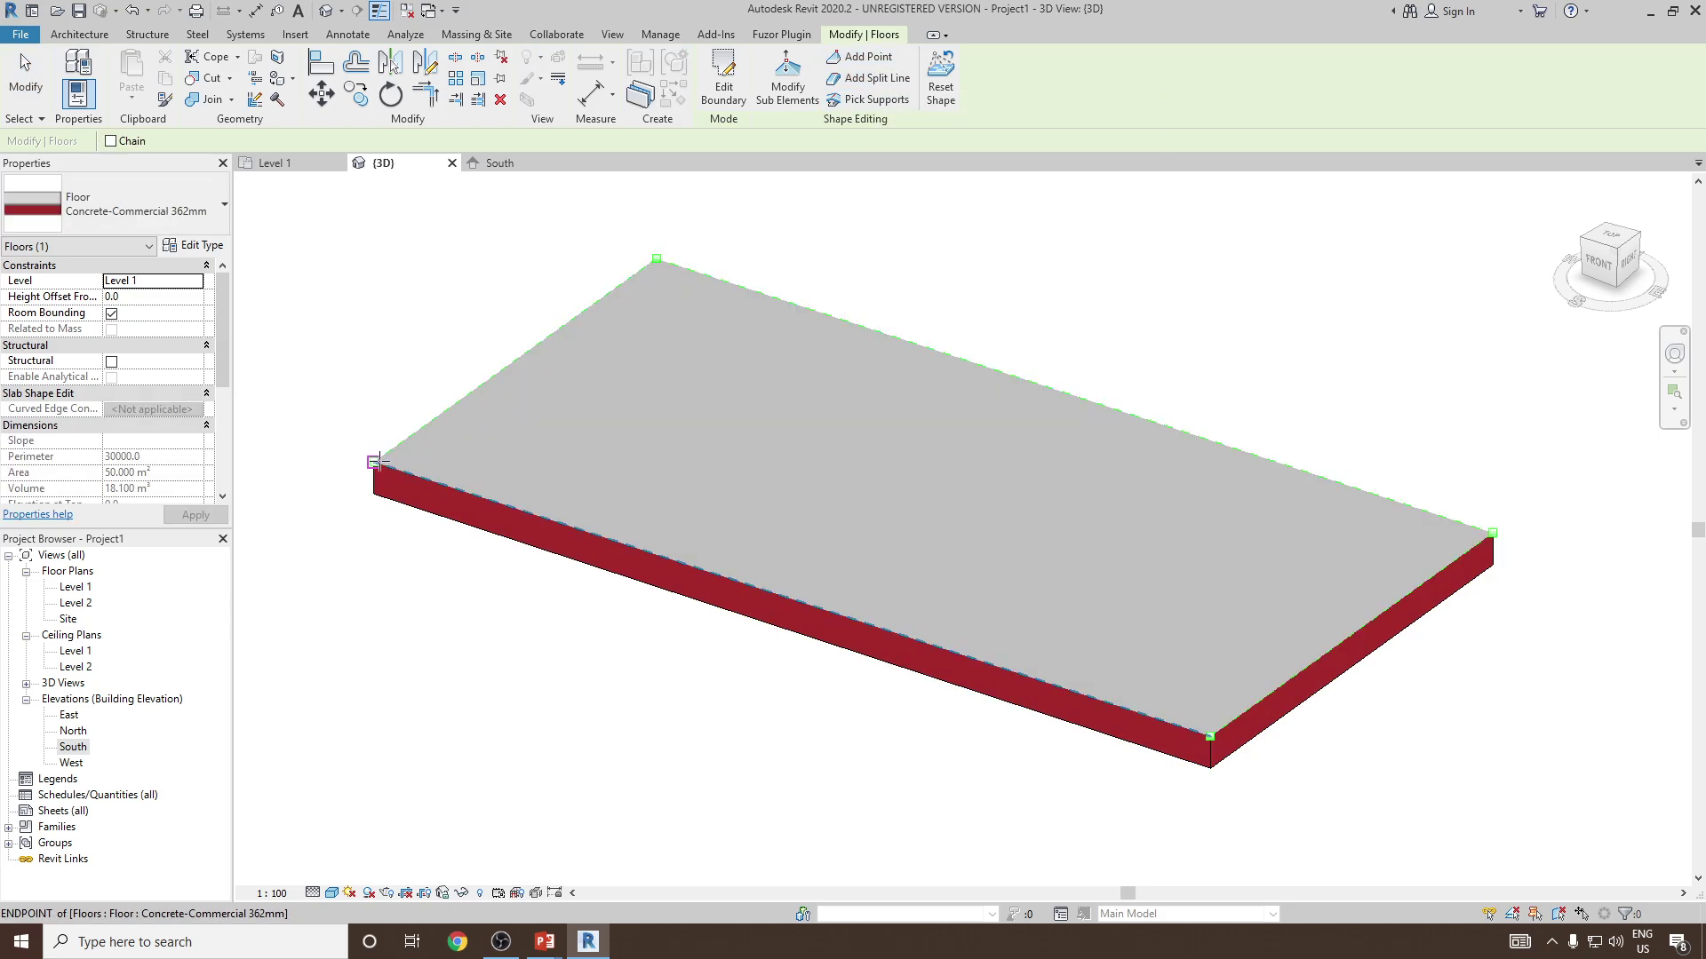
click(374, 462)
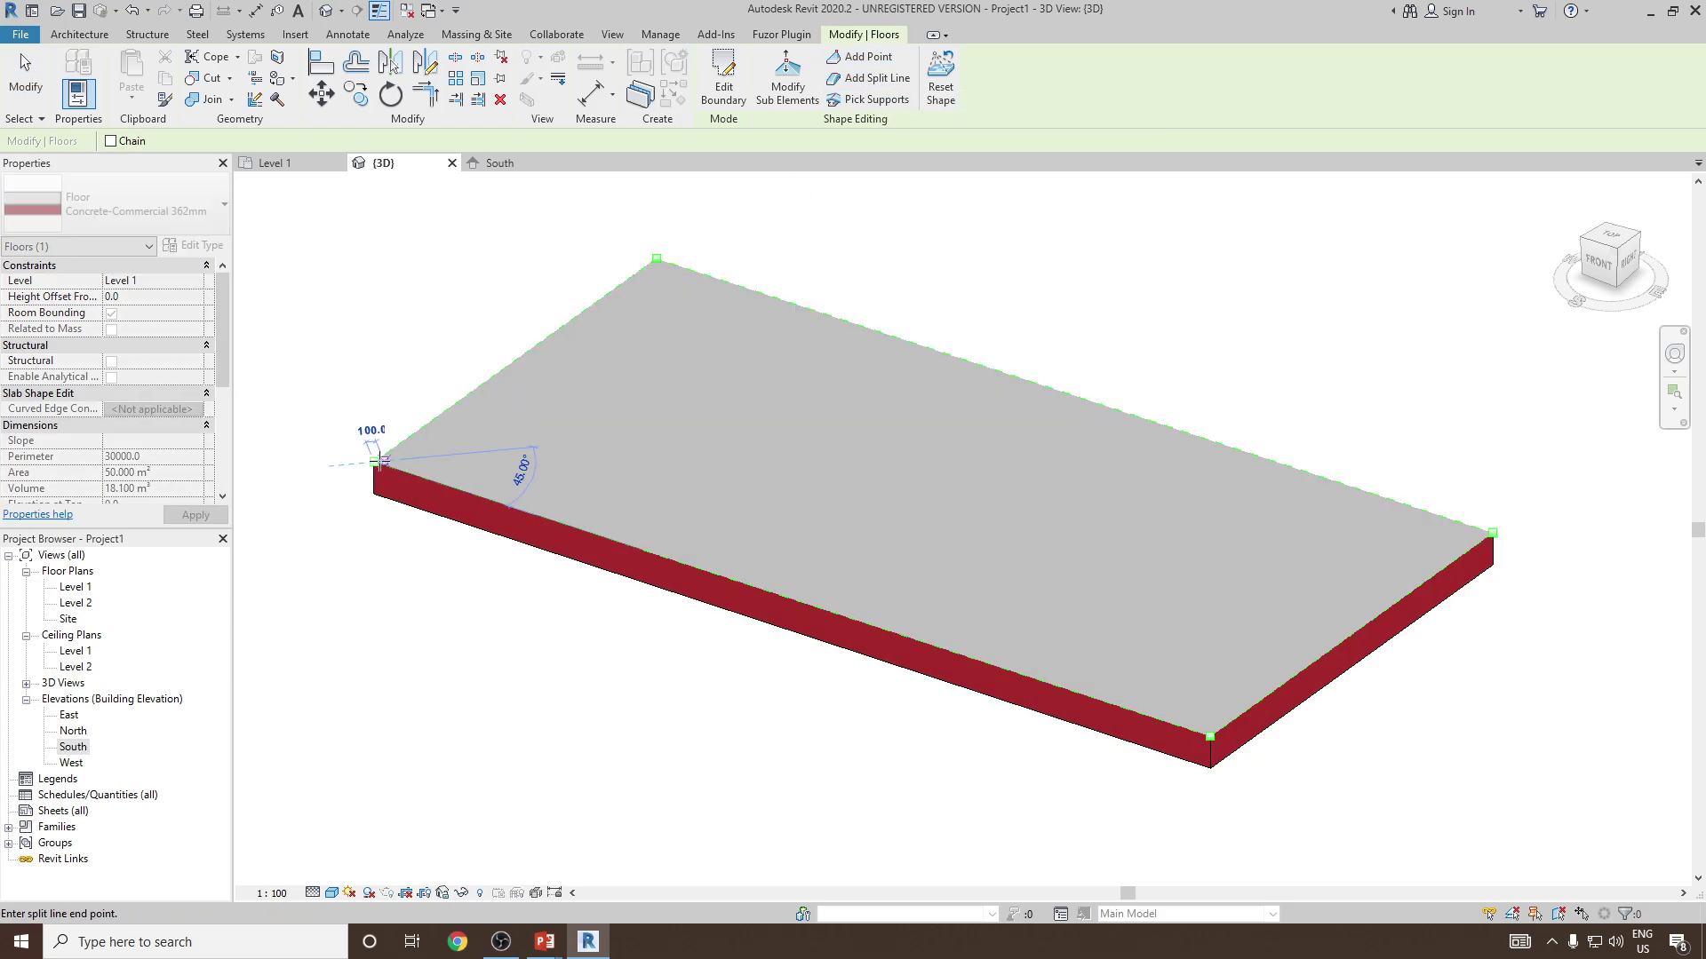
click(1488, 536)
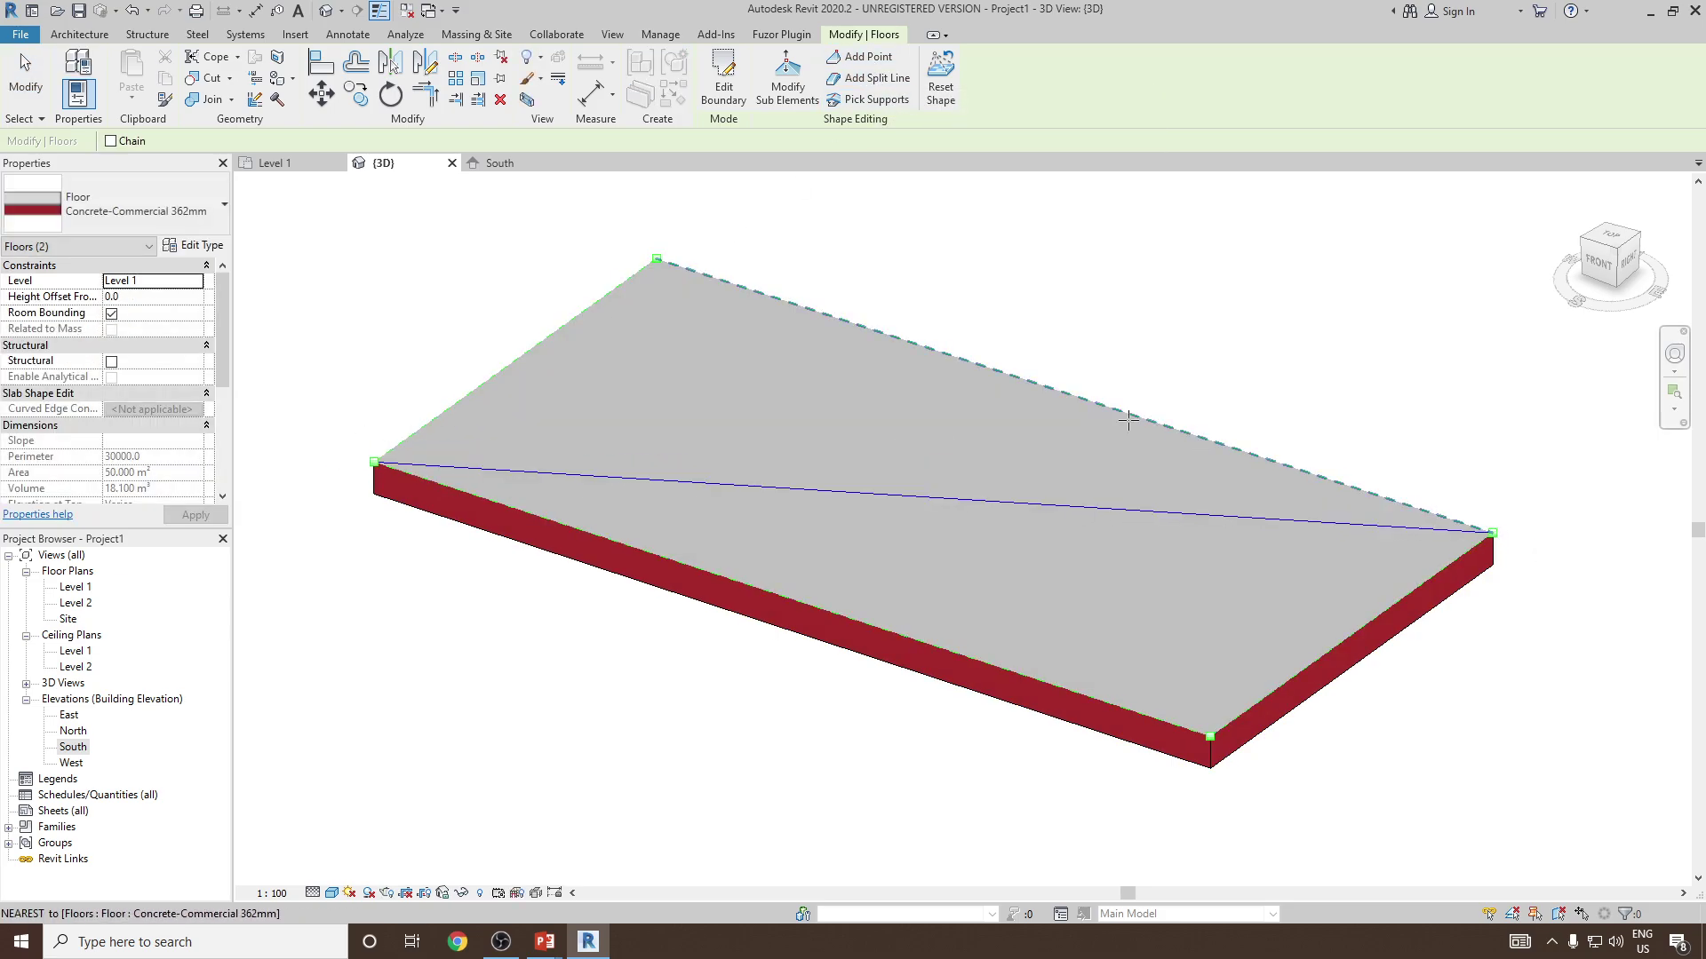
click(659, 267)
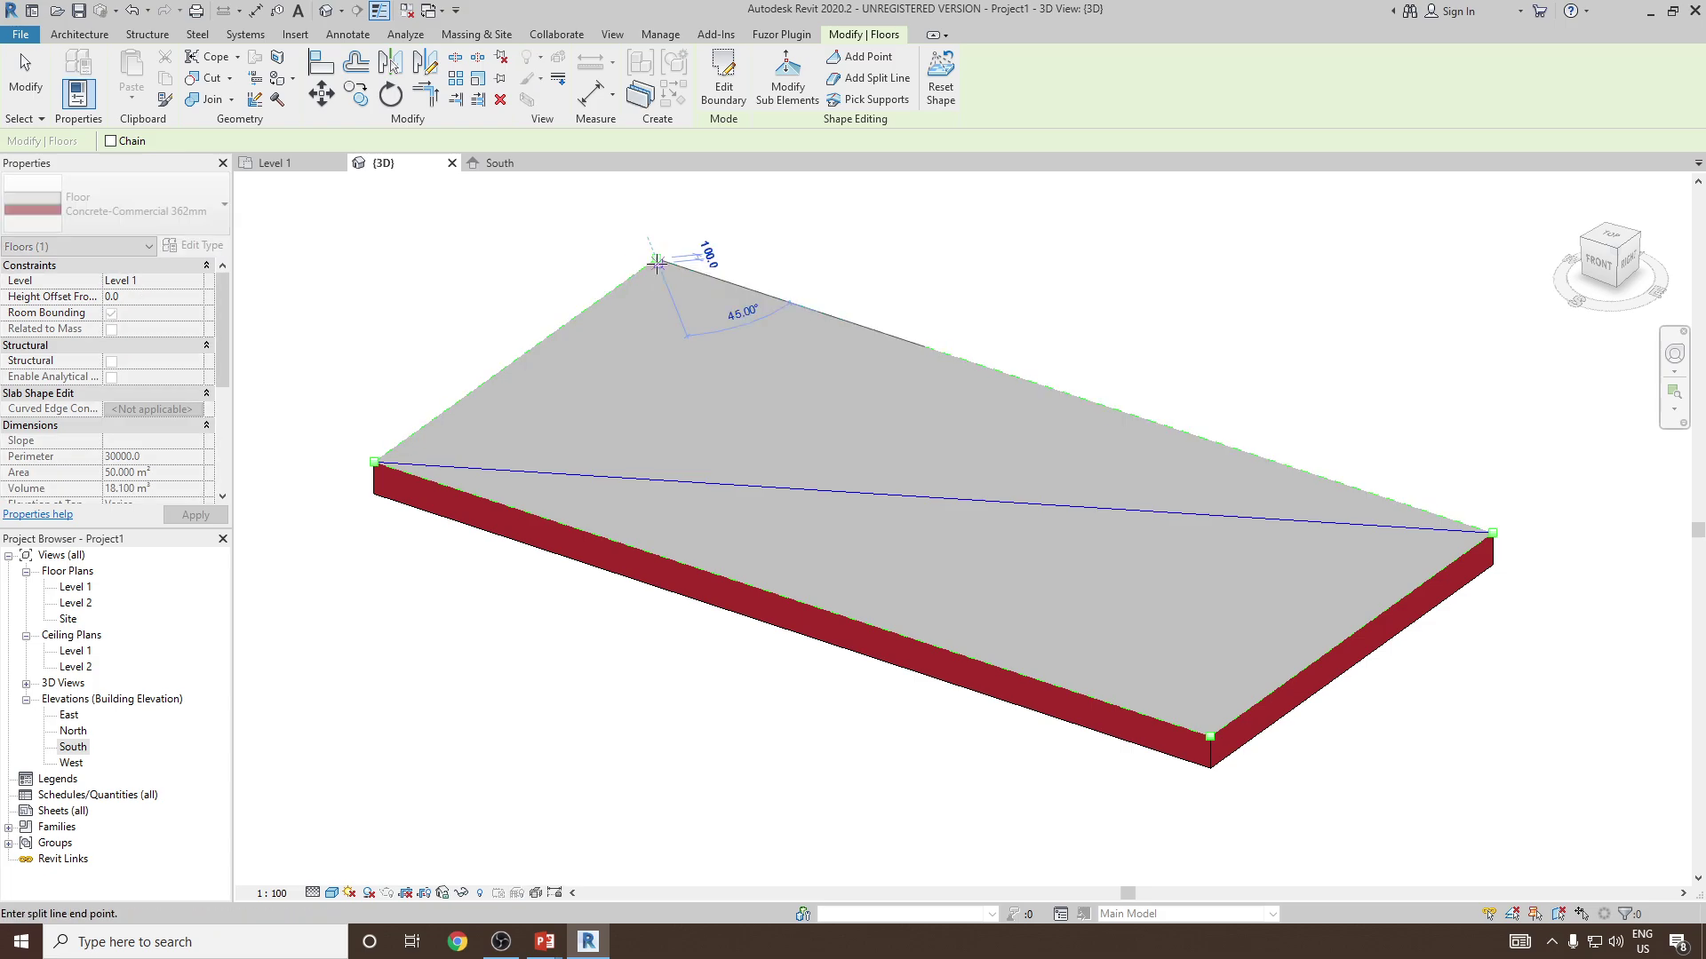
click(1210, 735)
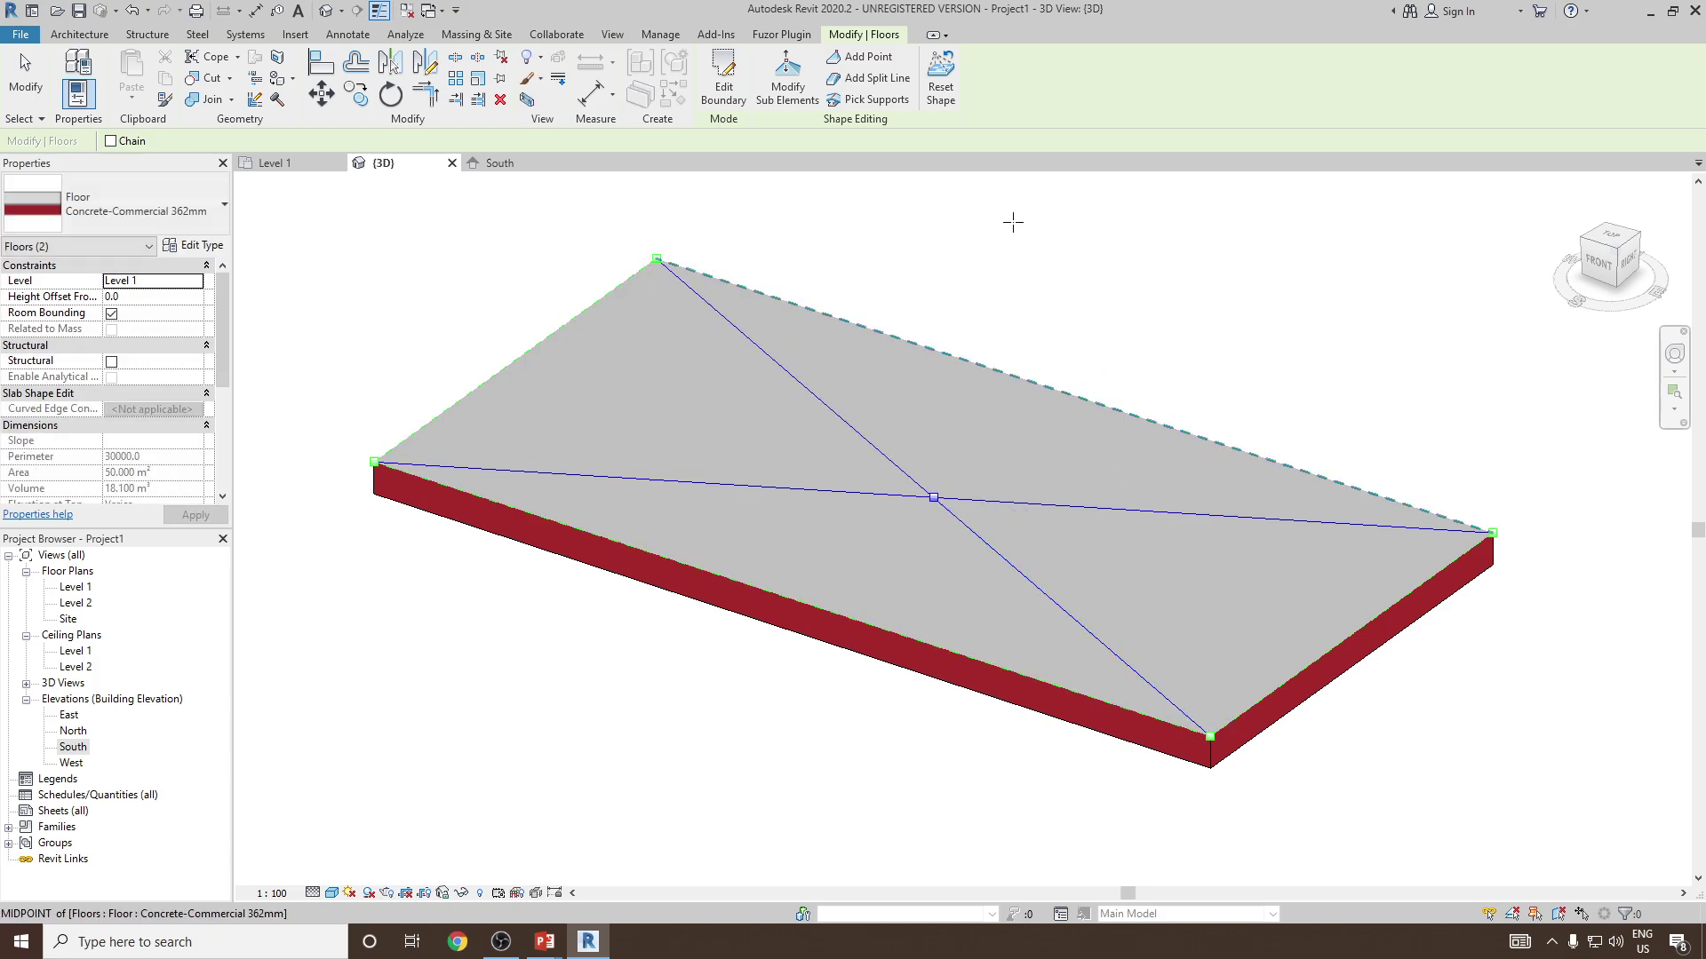
click(932, 497)
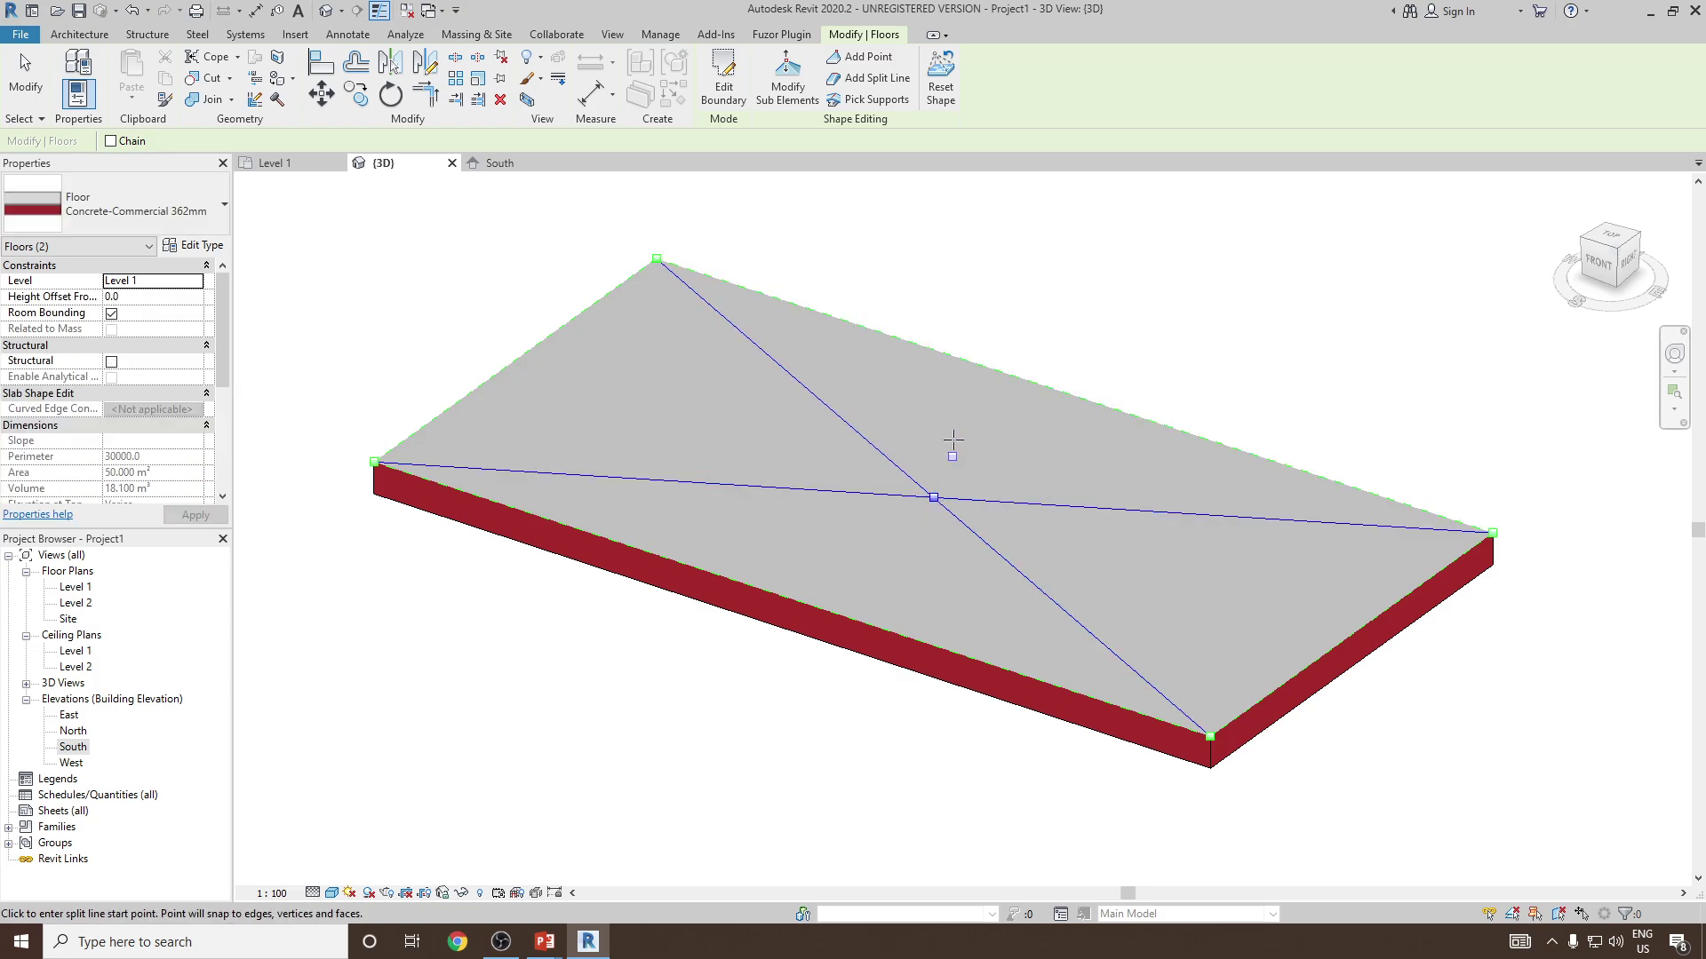
- Set the centre crossing point's elevation to -200 and end shape editing
click(788, 96)
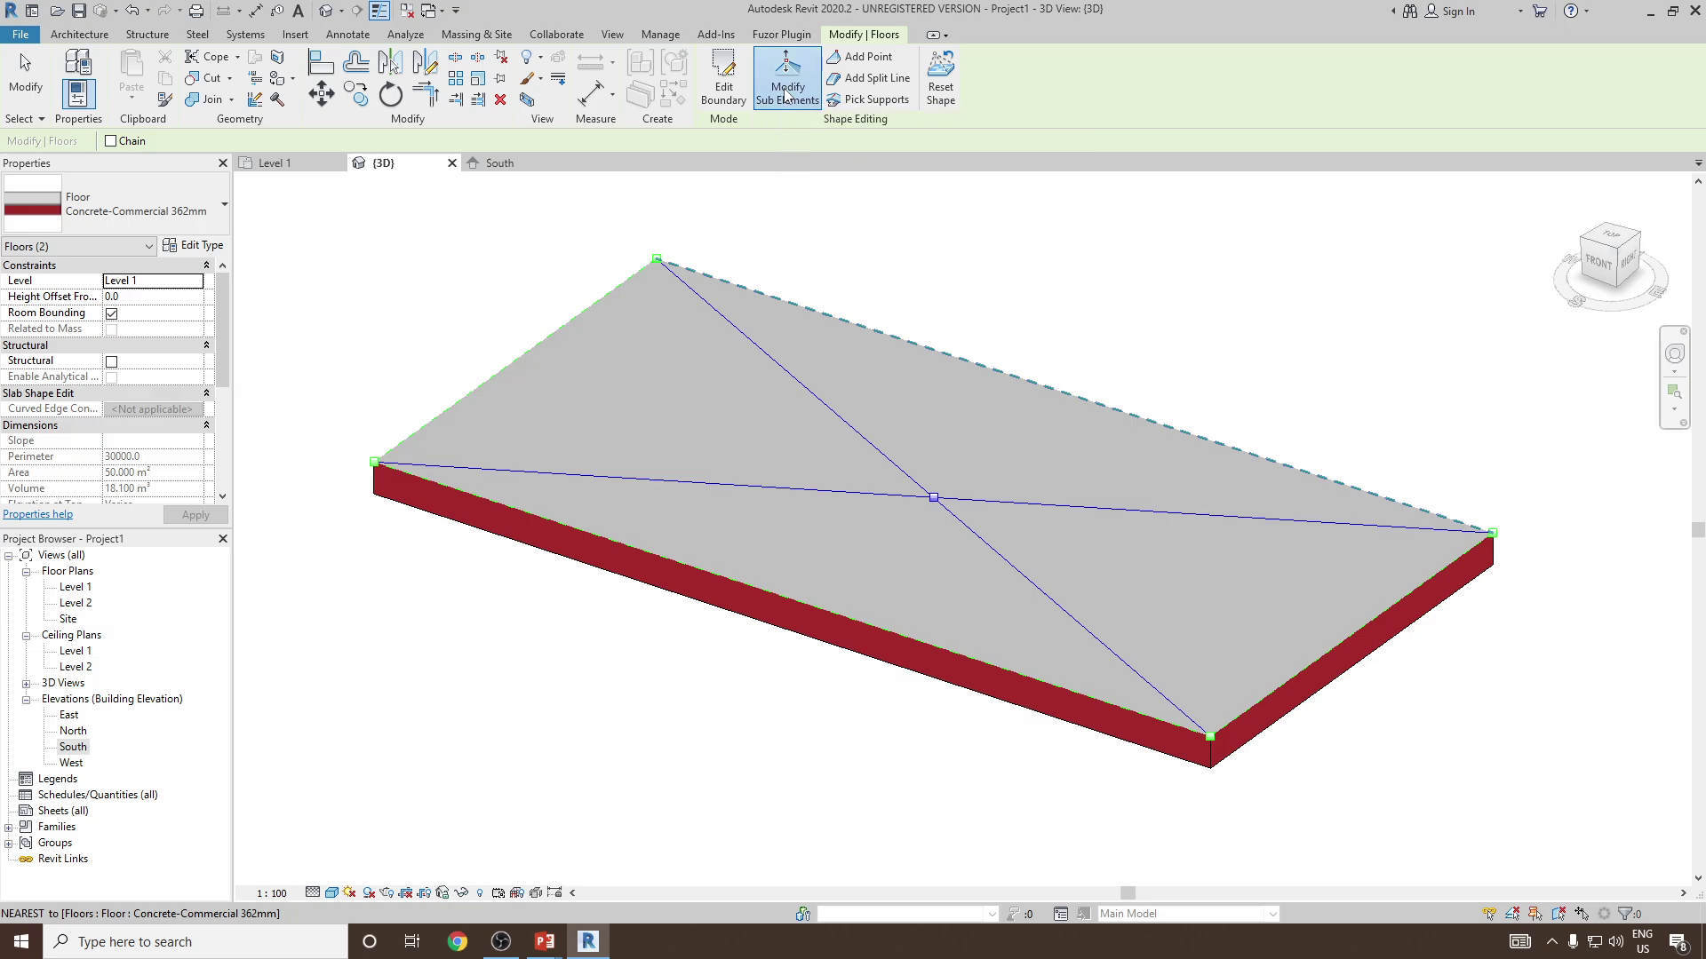
click(938, 502)
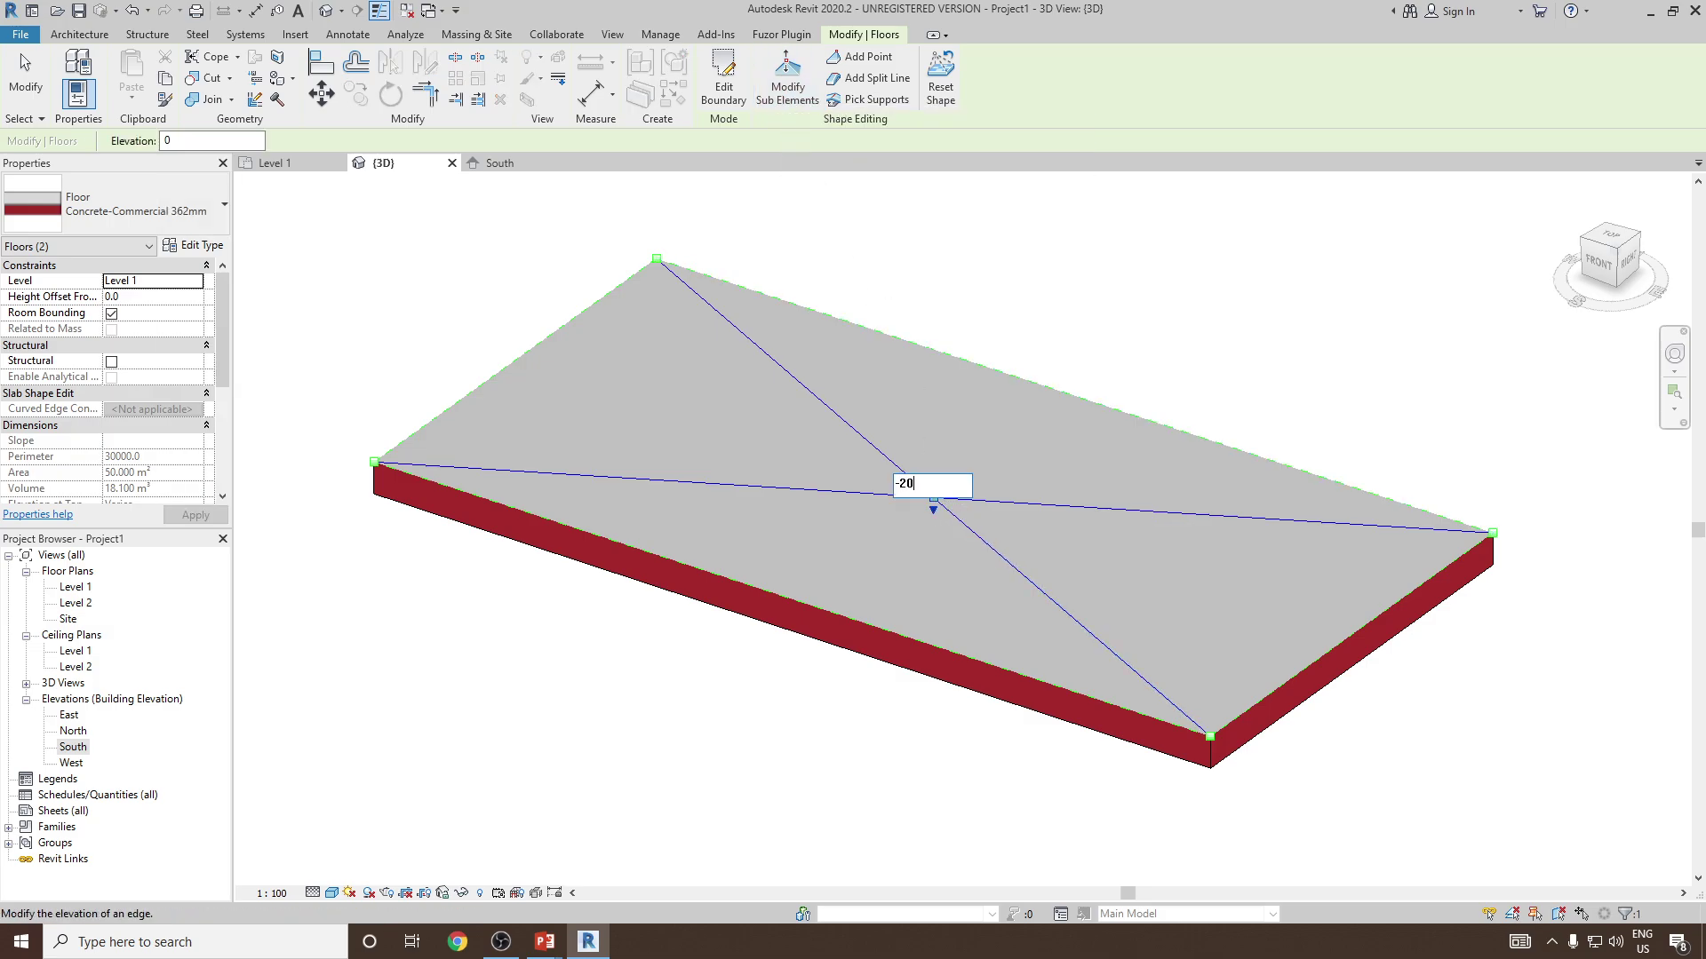
key(Return)
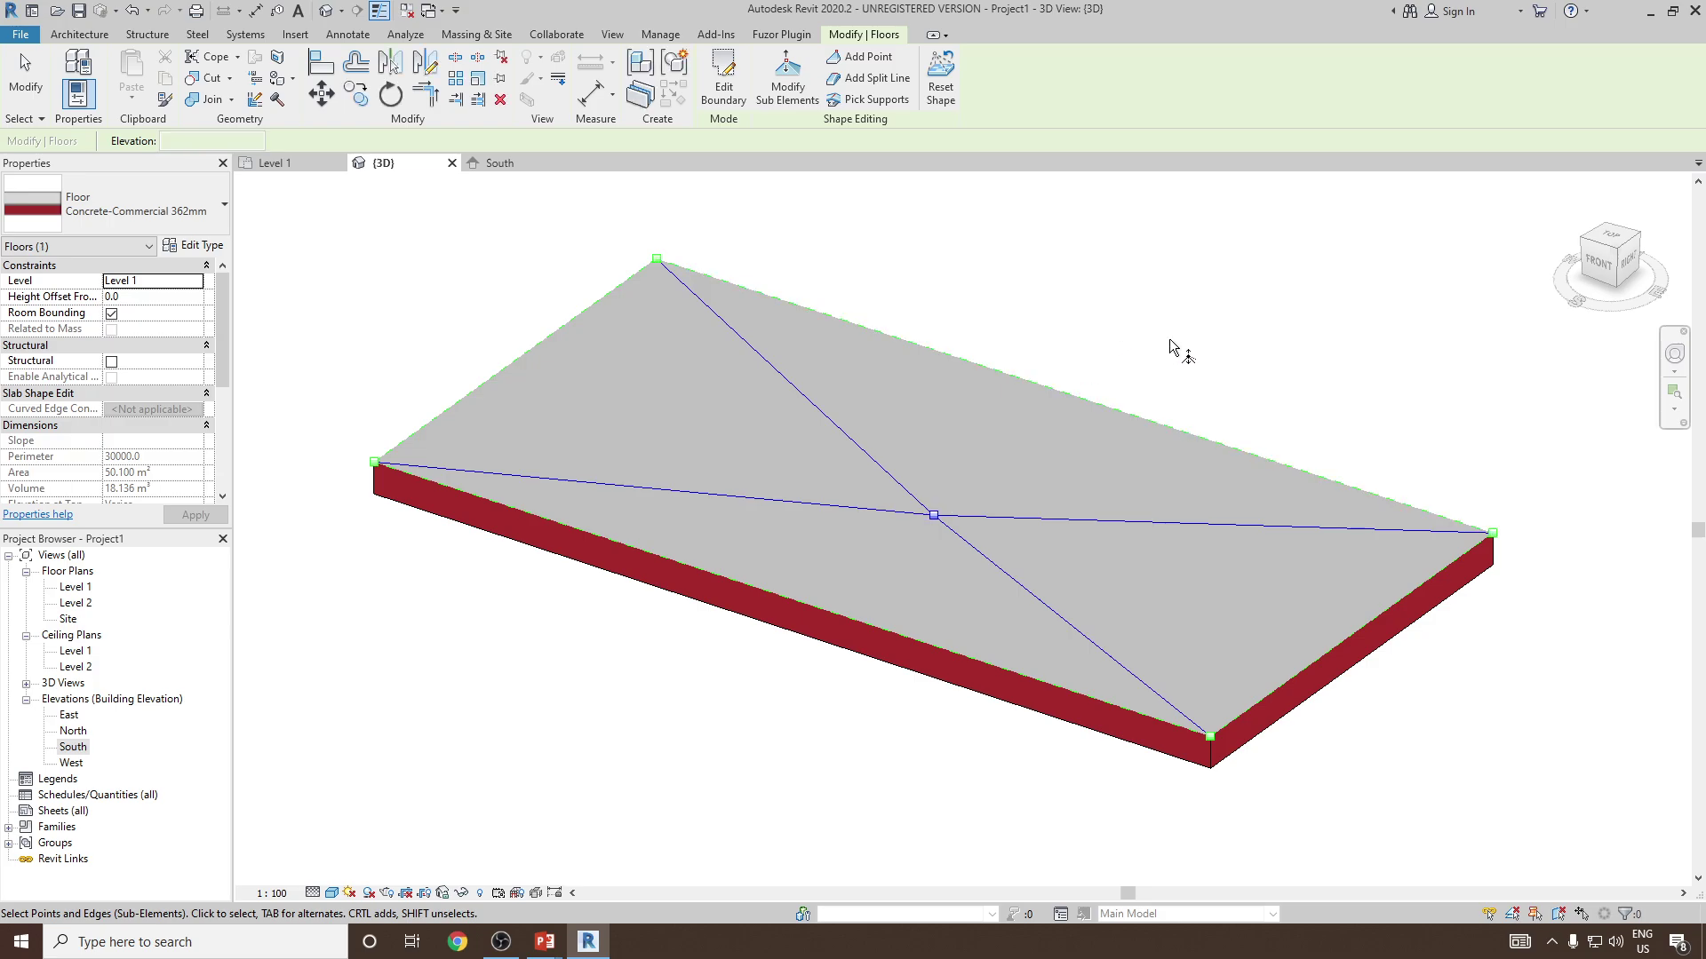
right_click(1173, 343)
click(1197, 359)
- Orbit to check the dished slab and switch the visual style to Realistic
shift+middle_drag(894, 499, 1083, 240)
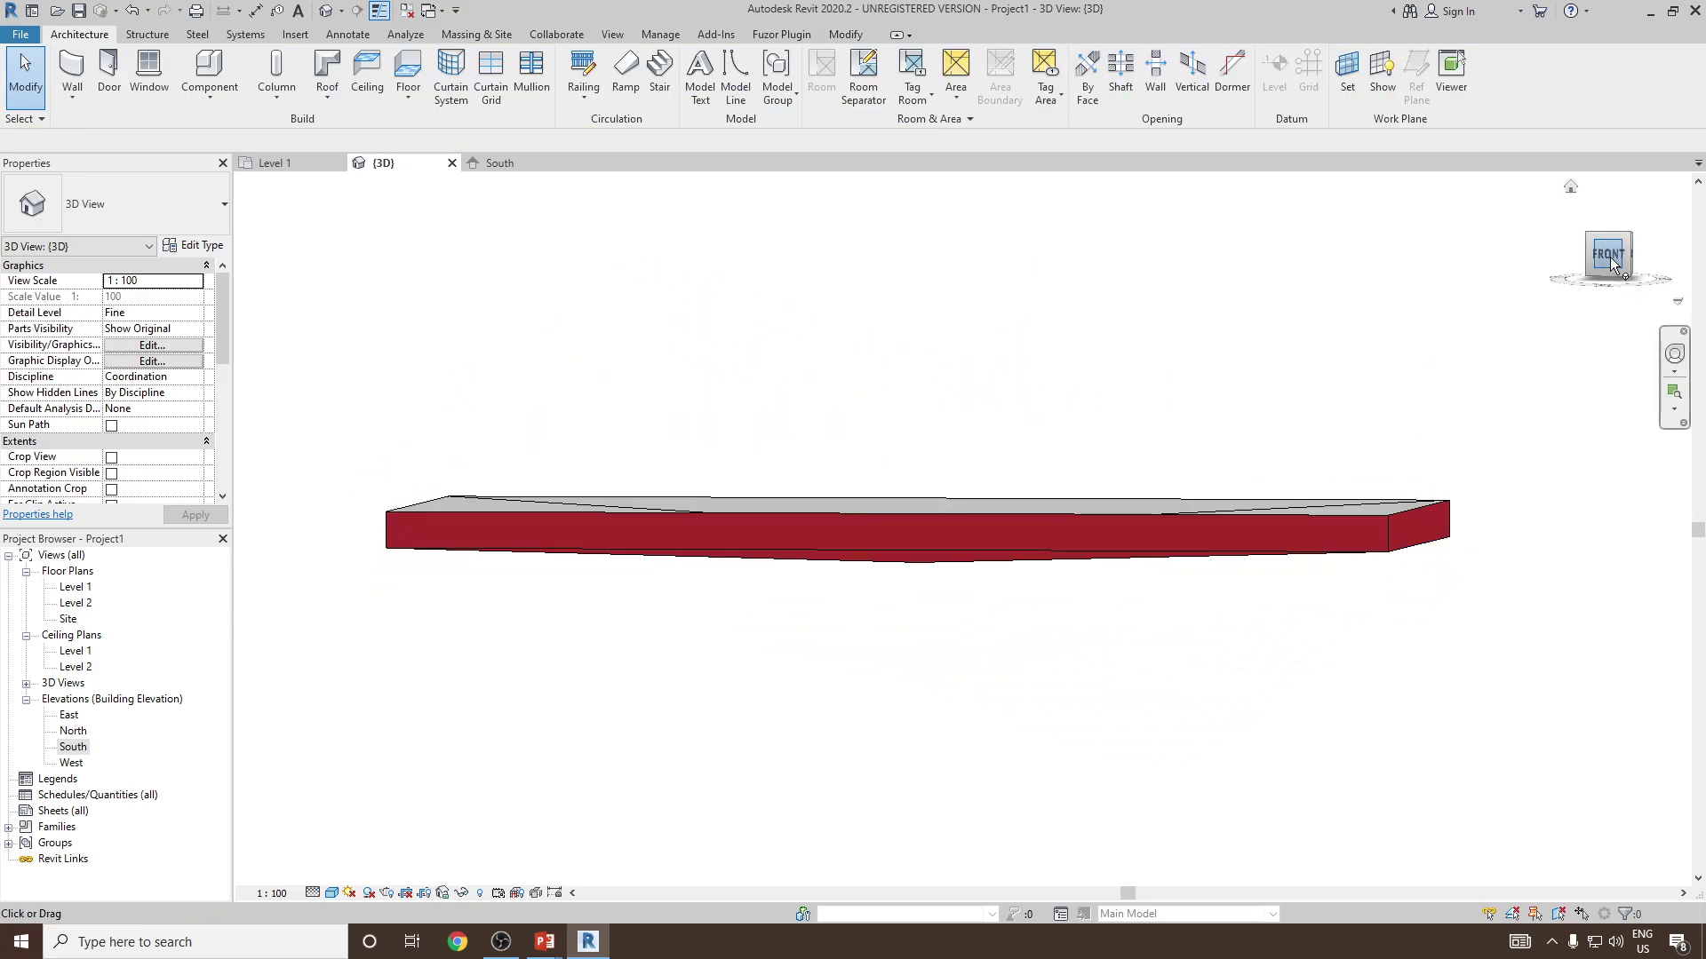
scroll(676, 568, up, 3)
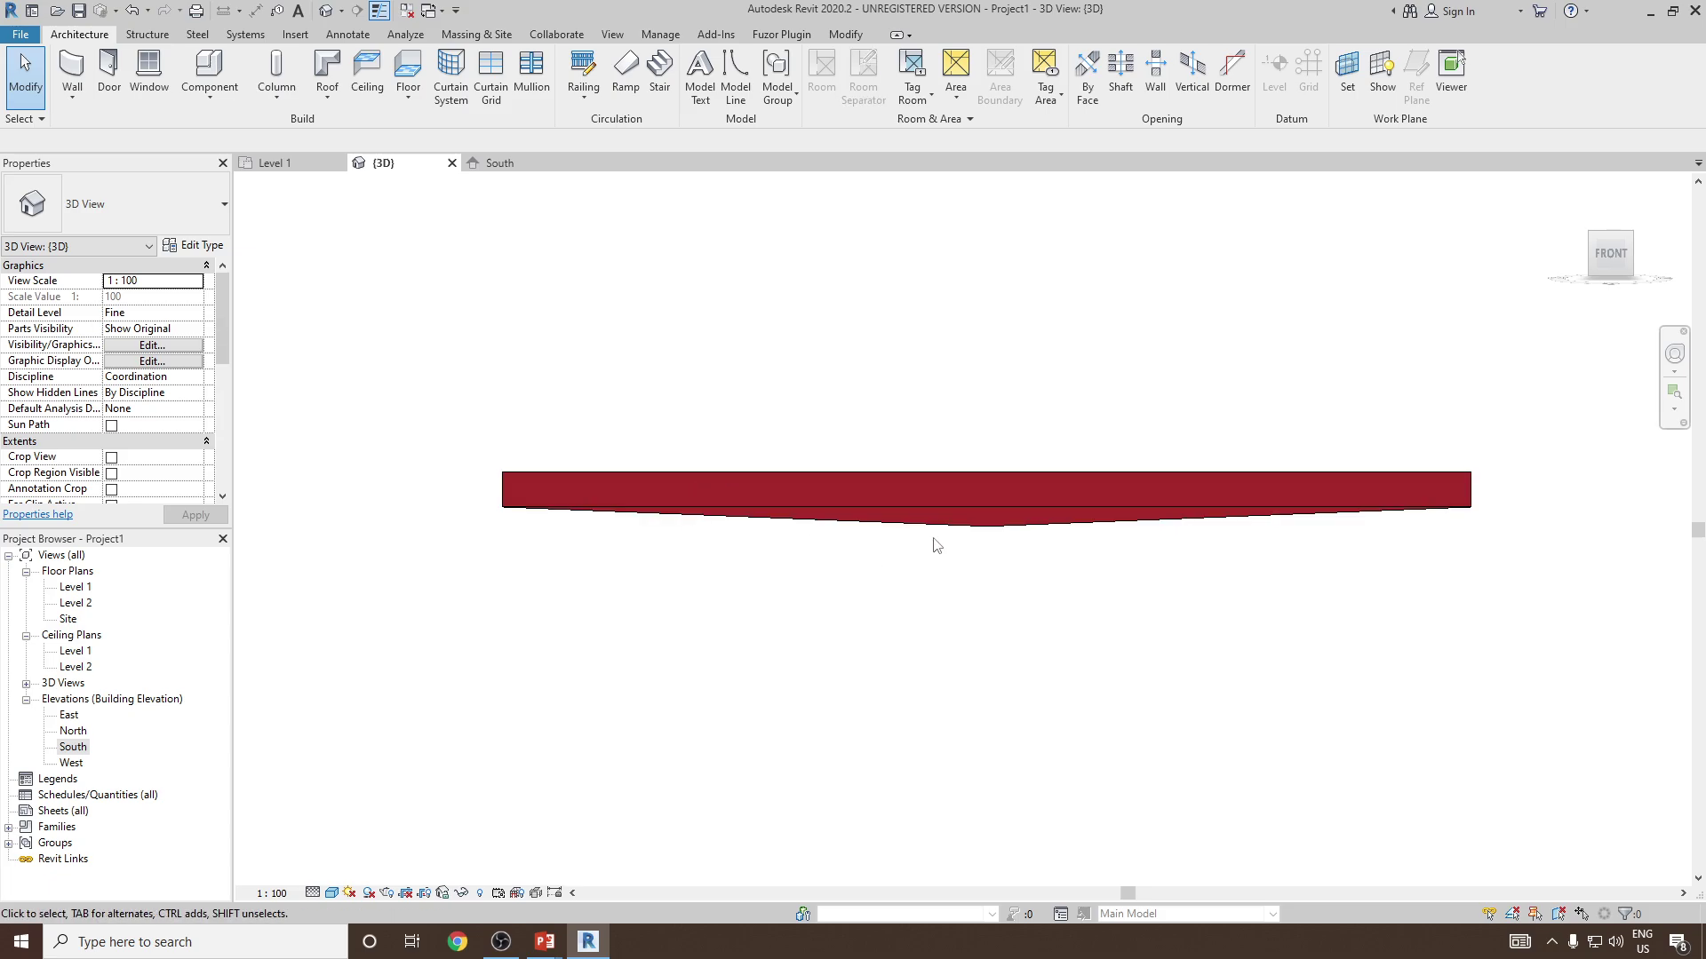
click(1304, 479)
shift+middle_drag(1304, 479, 1025, 561)
click(331, 893)
click(358, 862)
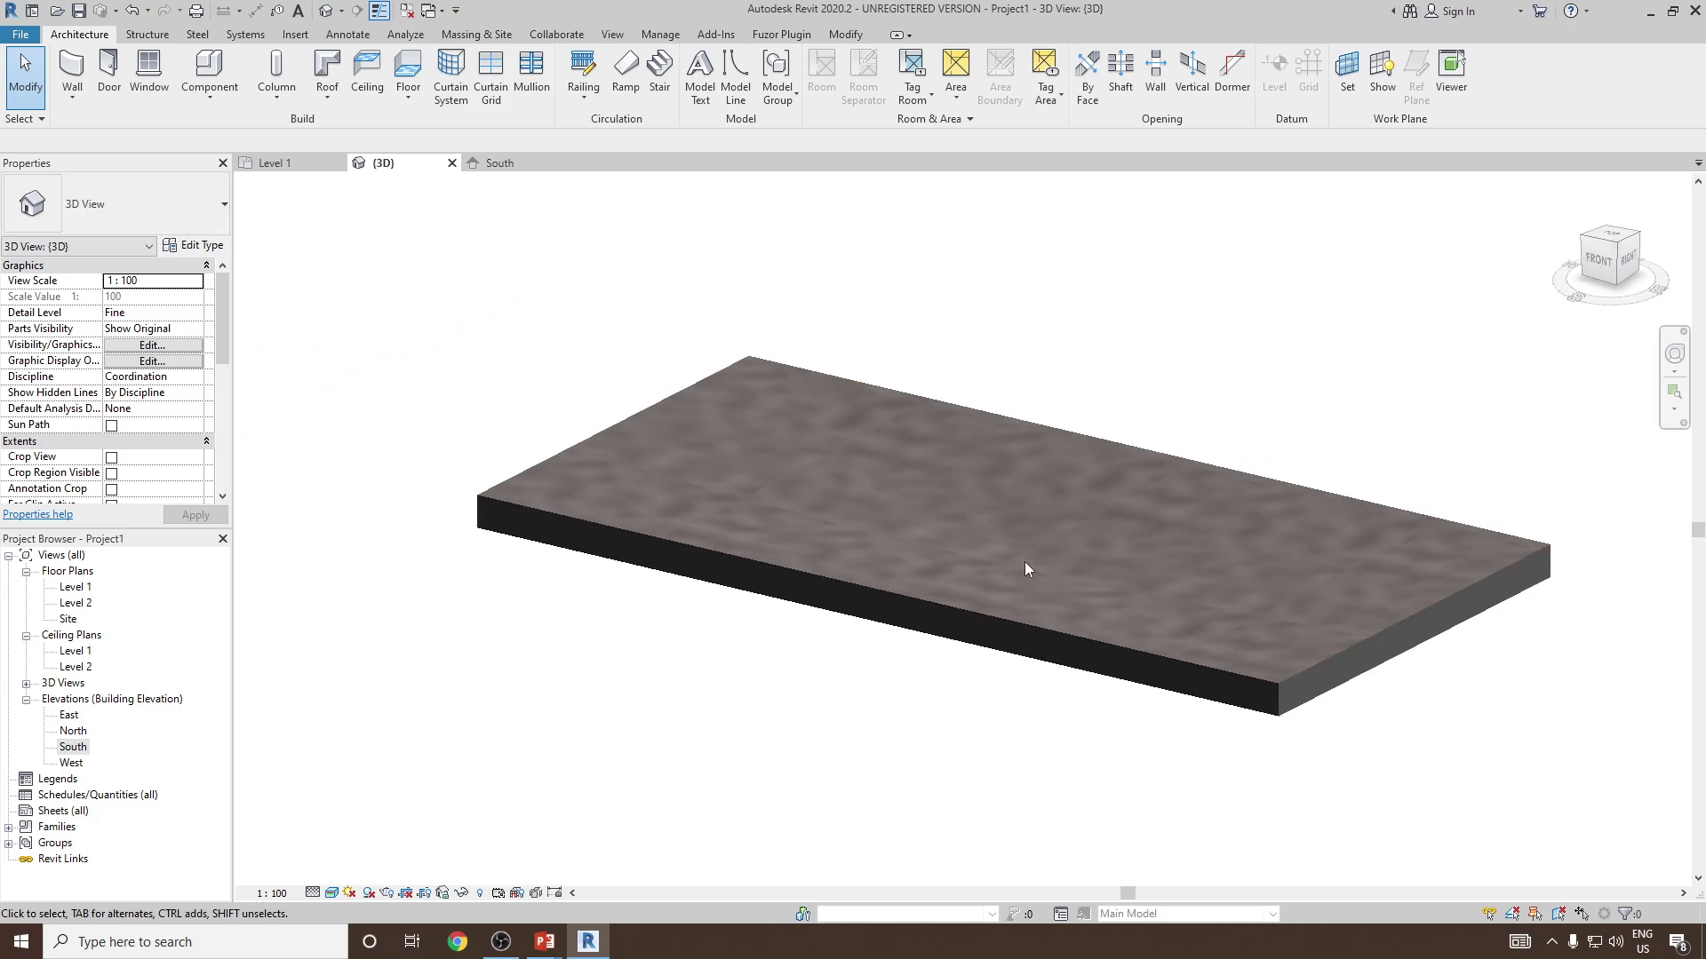
- Reset the floor slab's shape edits so it is flat again, without split lines or drain
click(1151, 424)
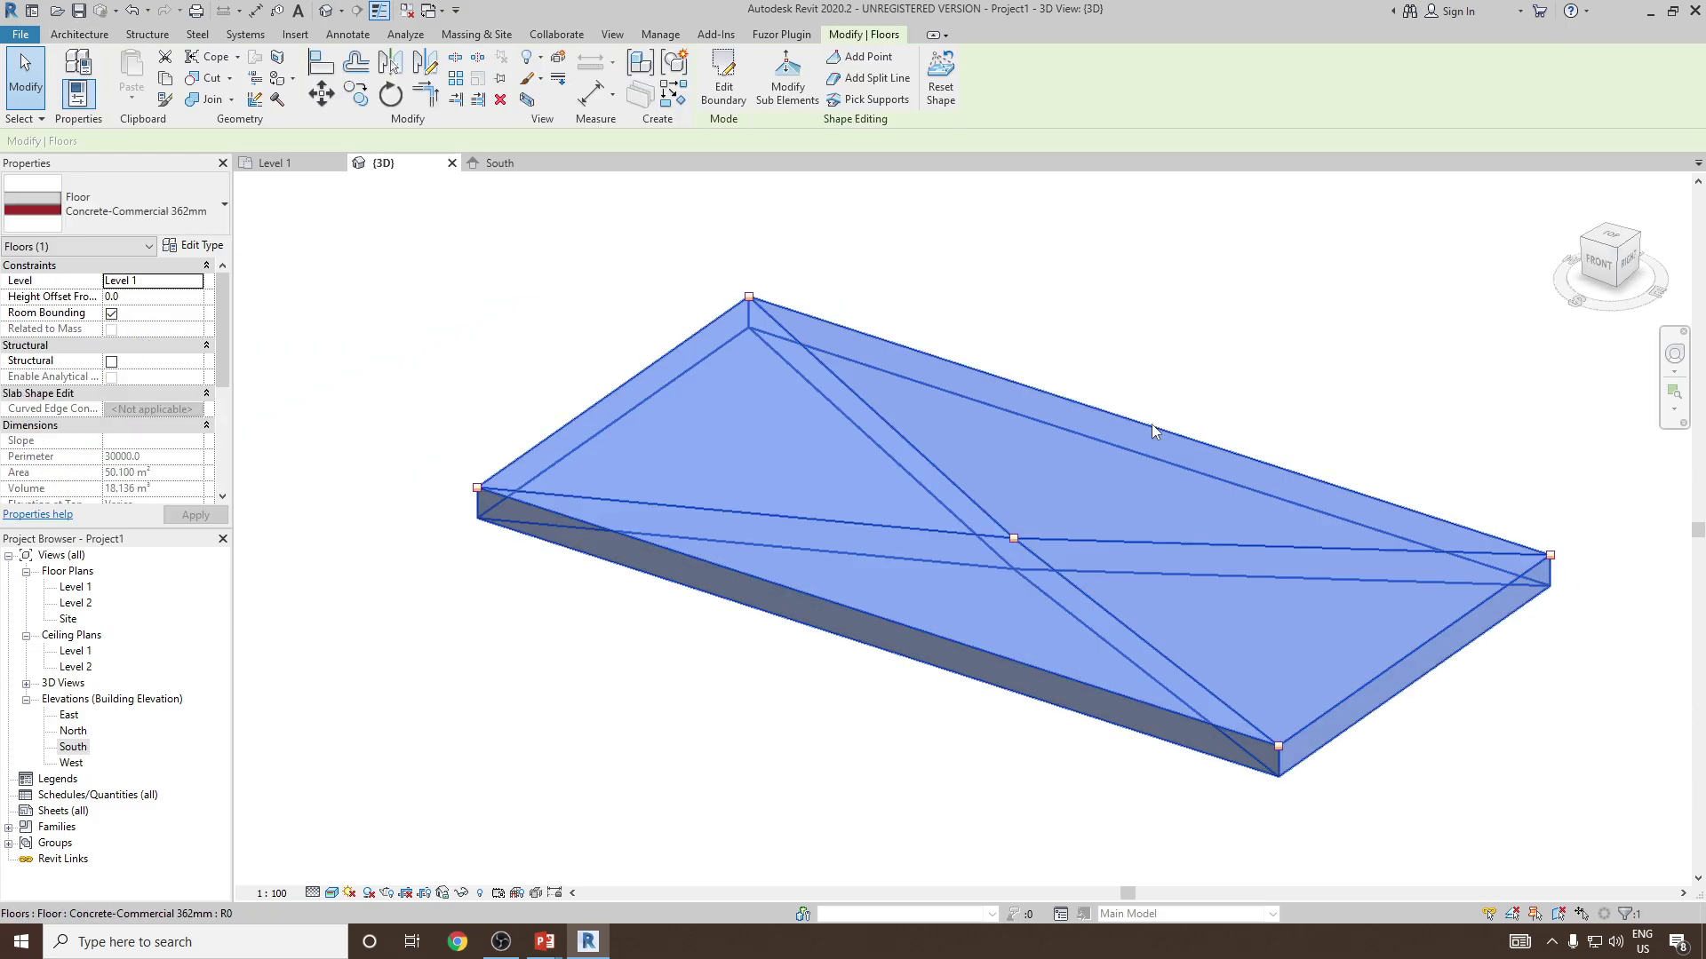
click(951, 99)
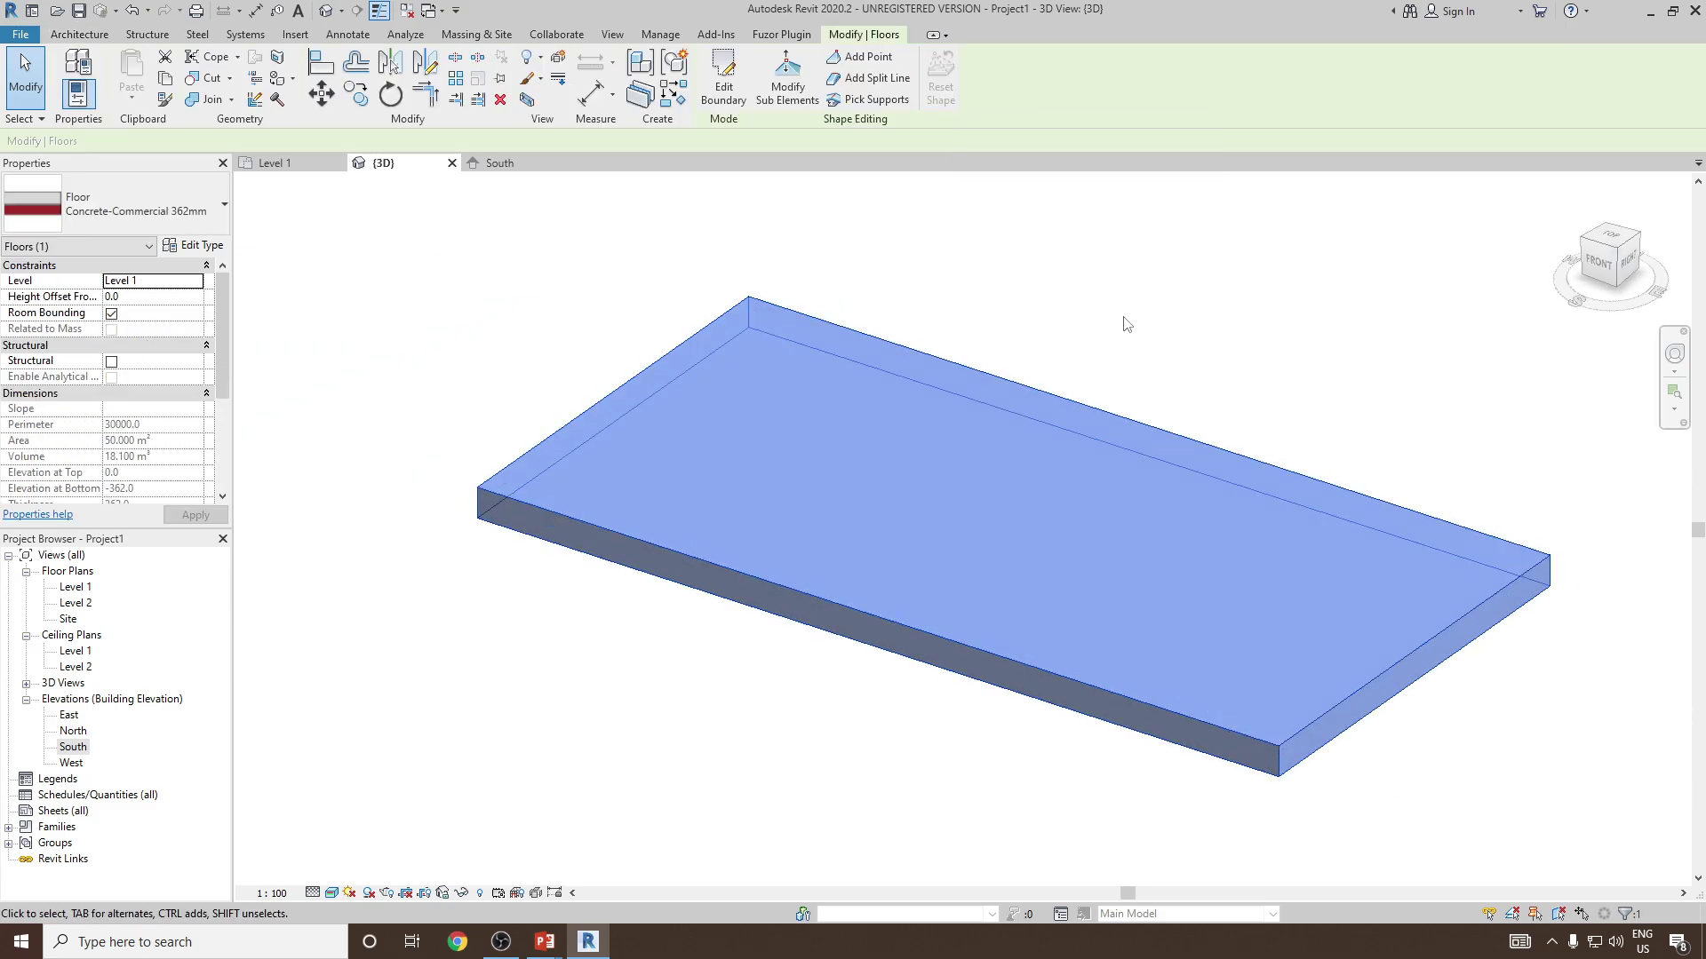
click(1244, 401)
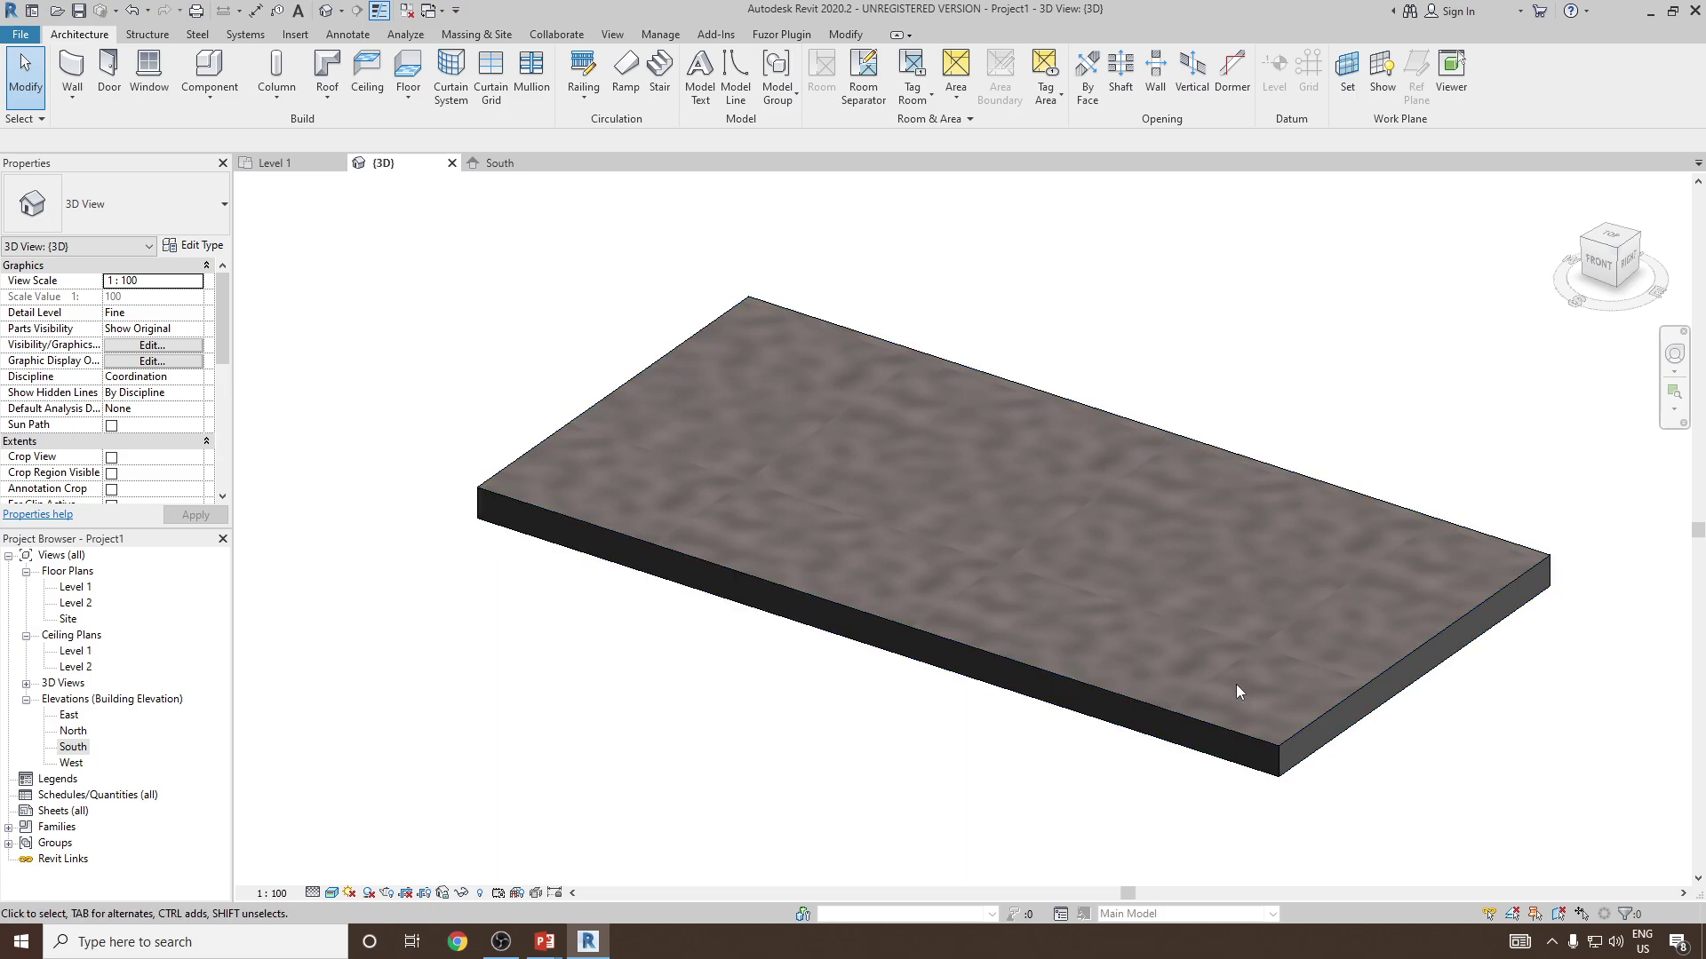
- Add a new shape point on the floor slab near its far corner
click(1039, 397)
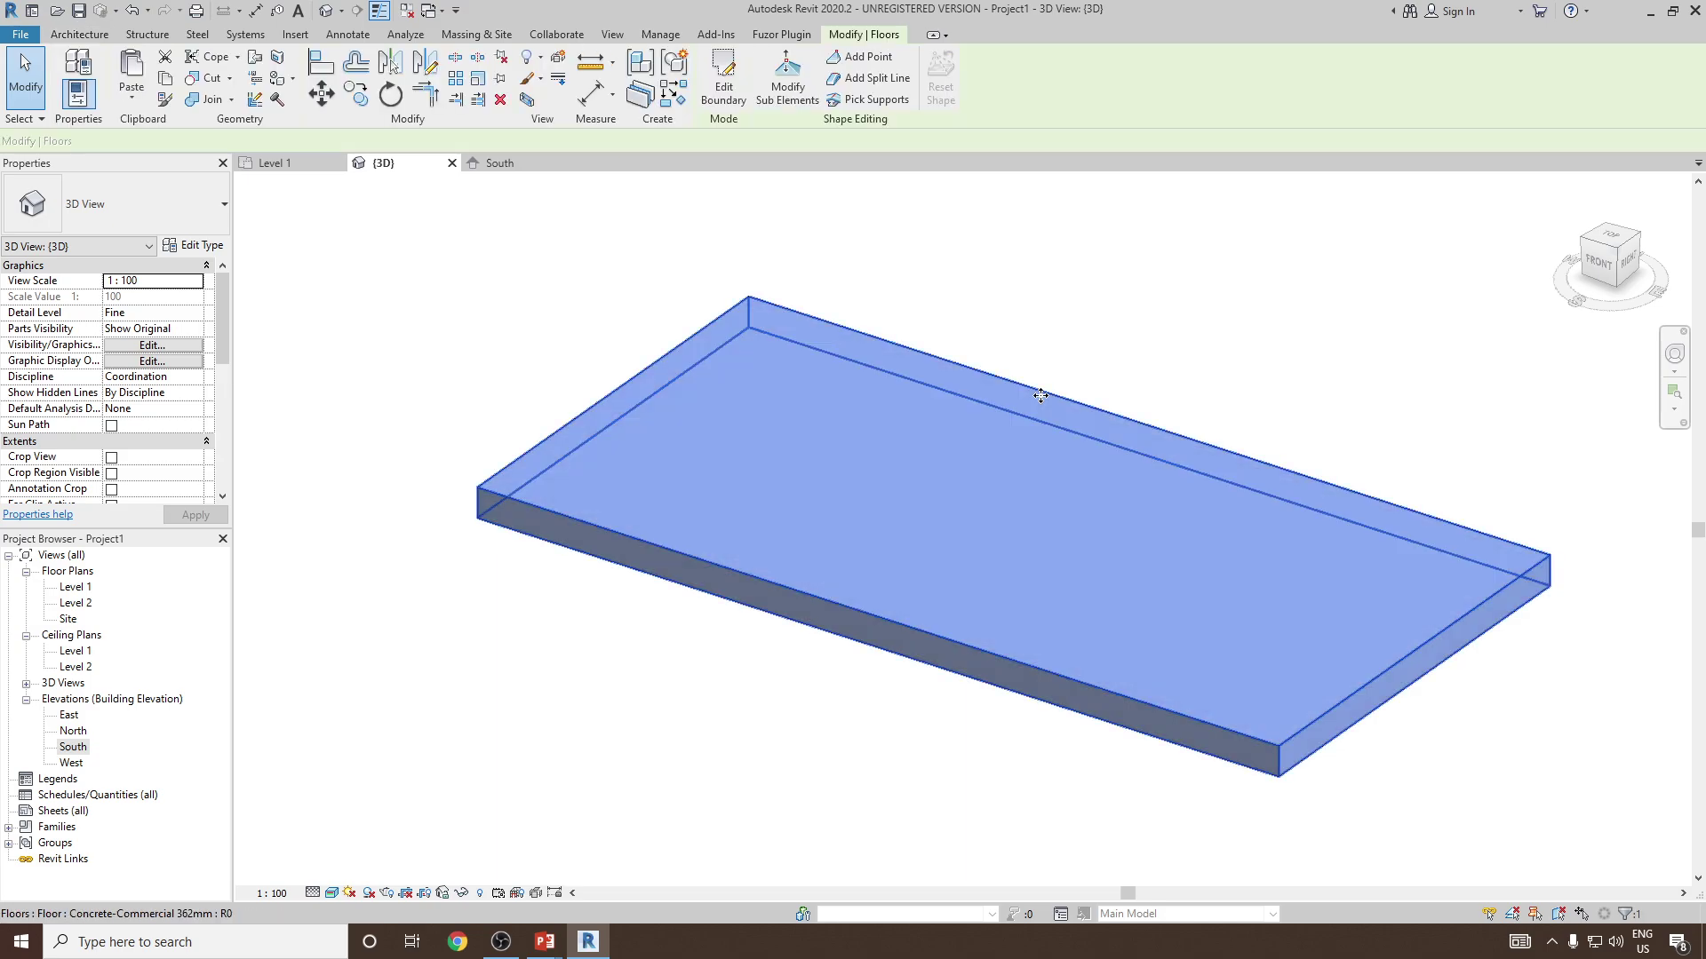
click(867, 57)
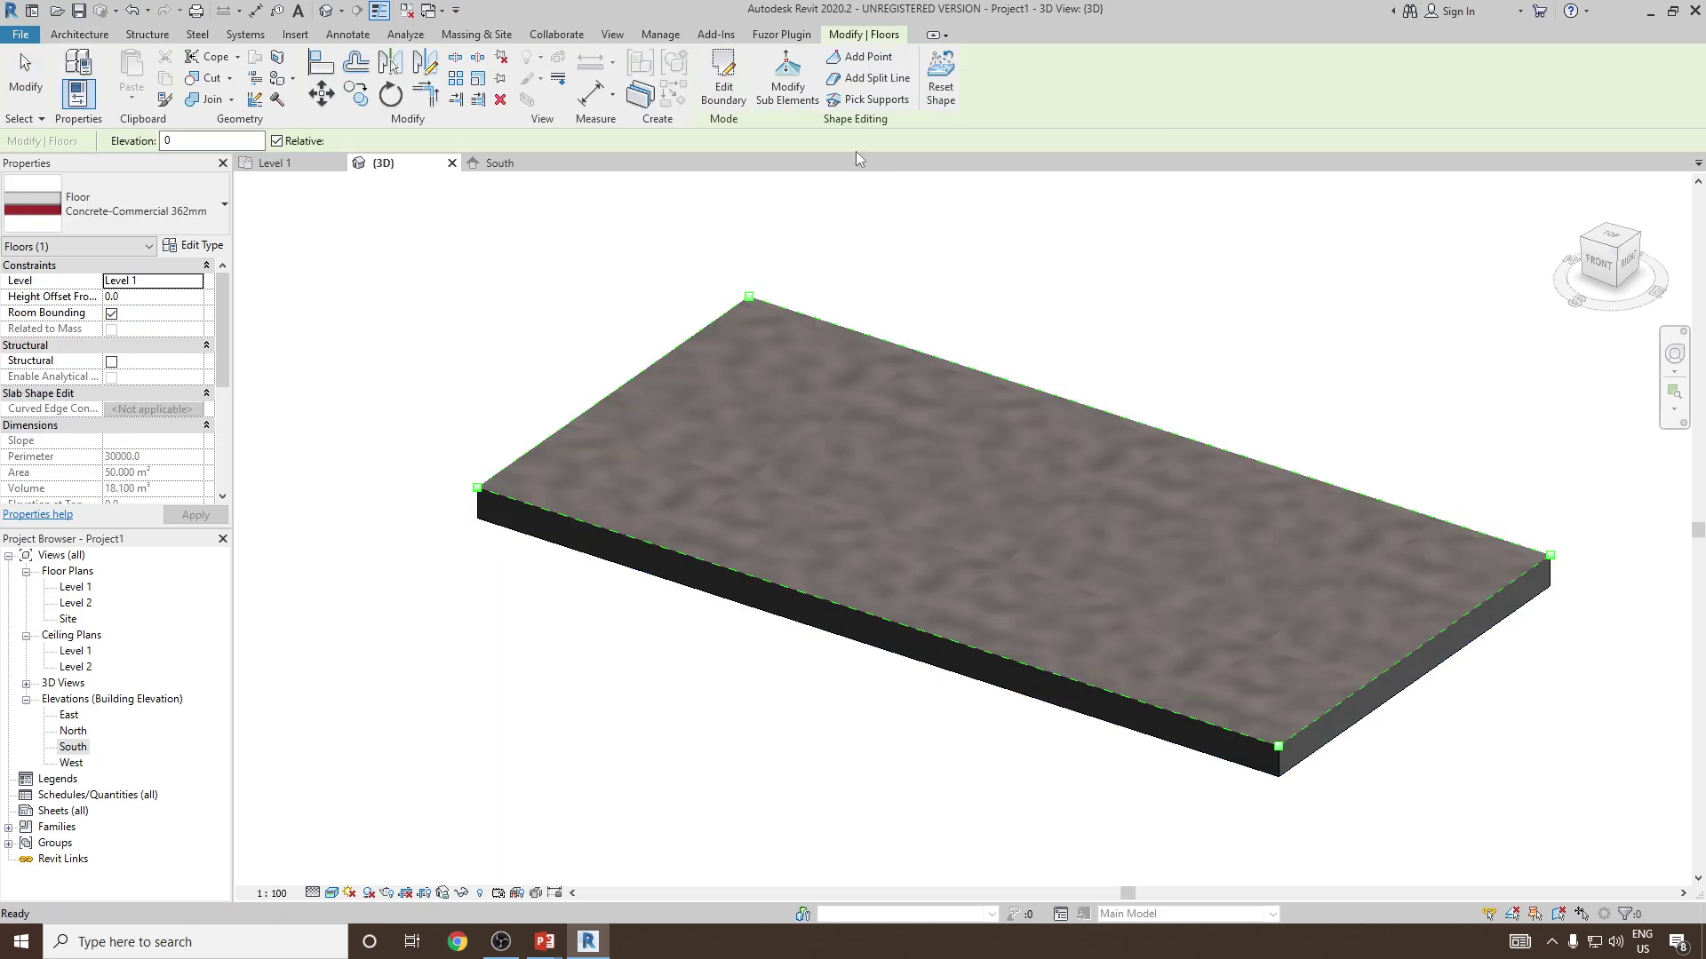
click(775, 381)
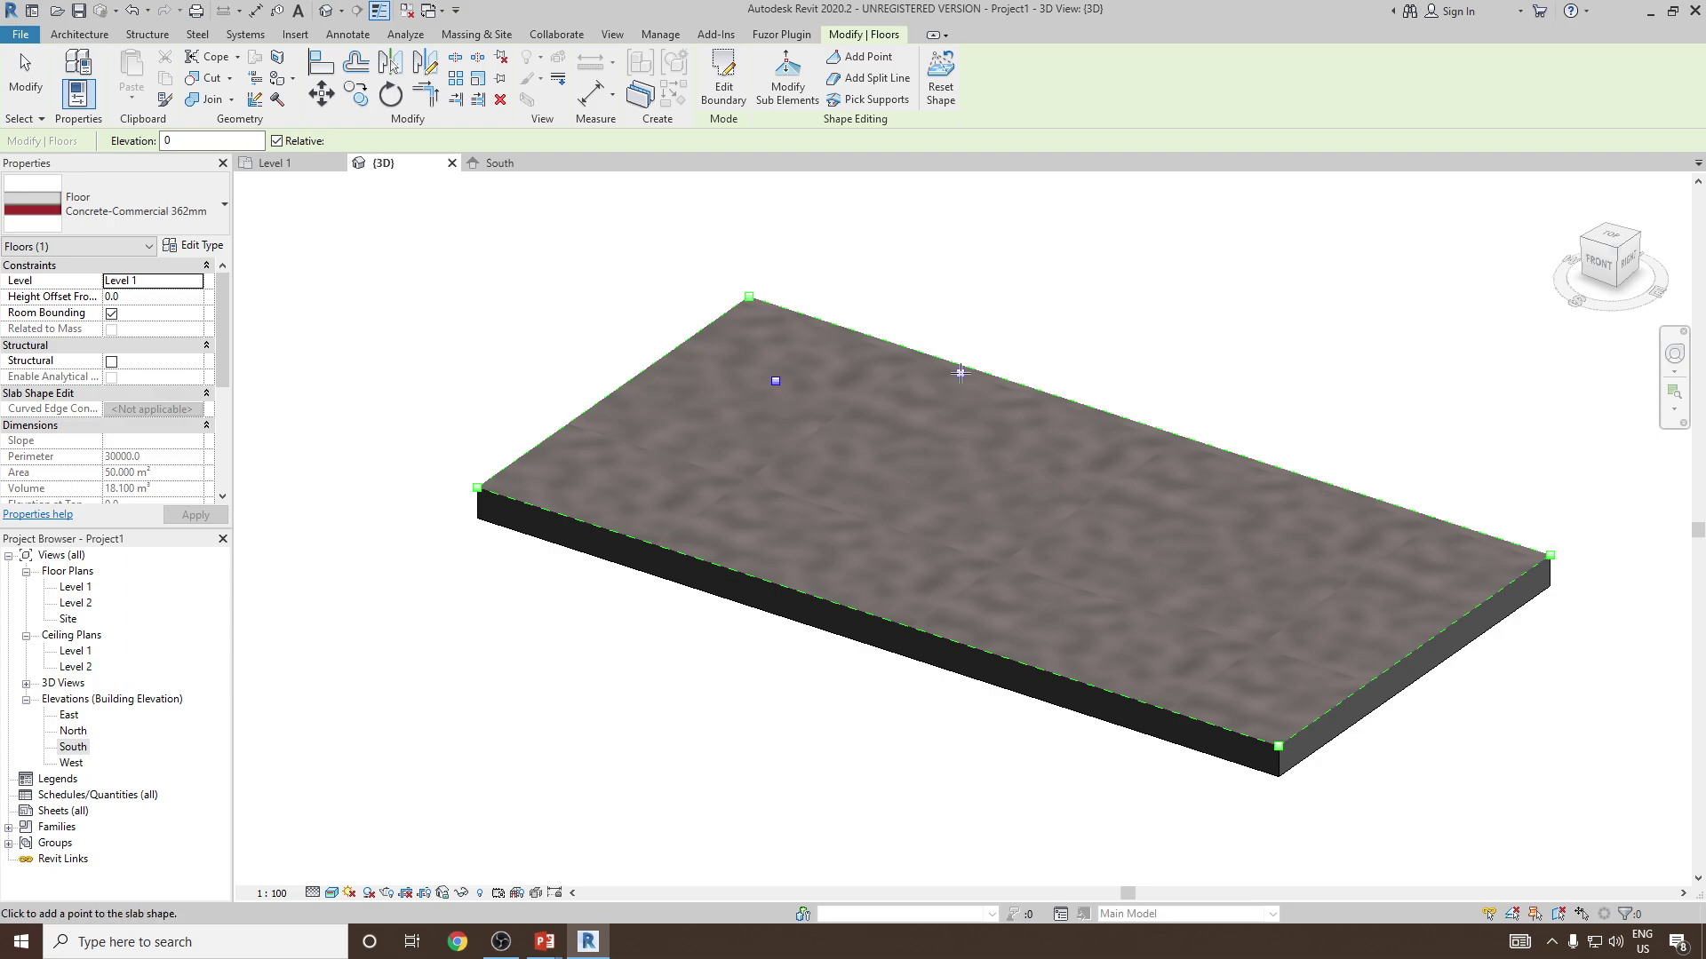
right_click(1006, 263)
click(1044, 278)
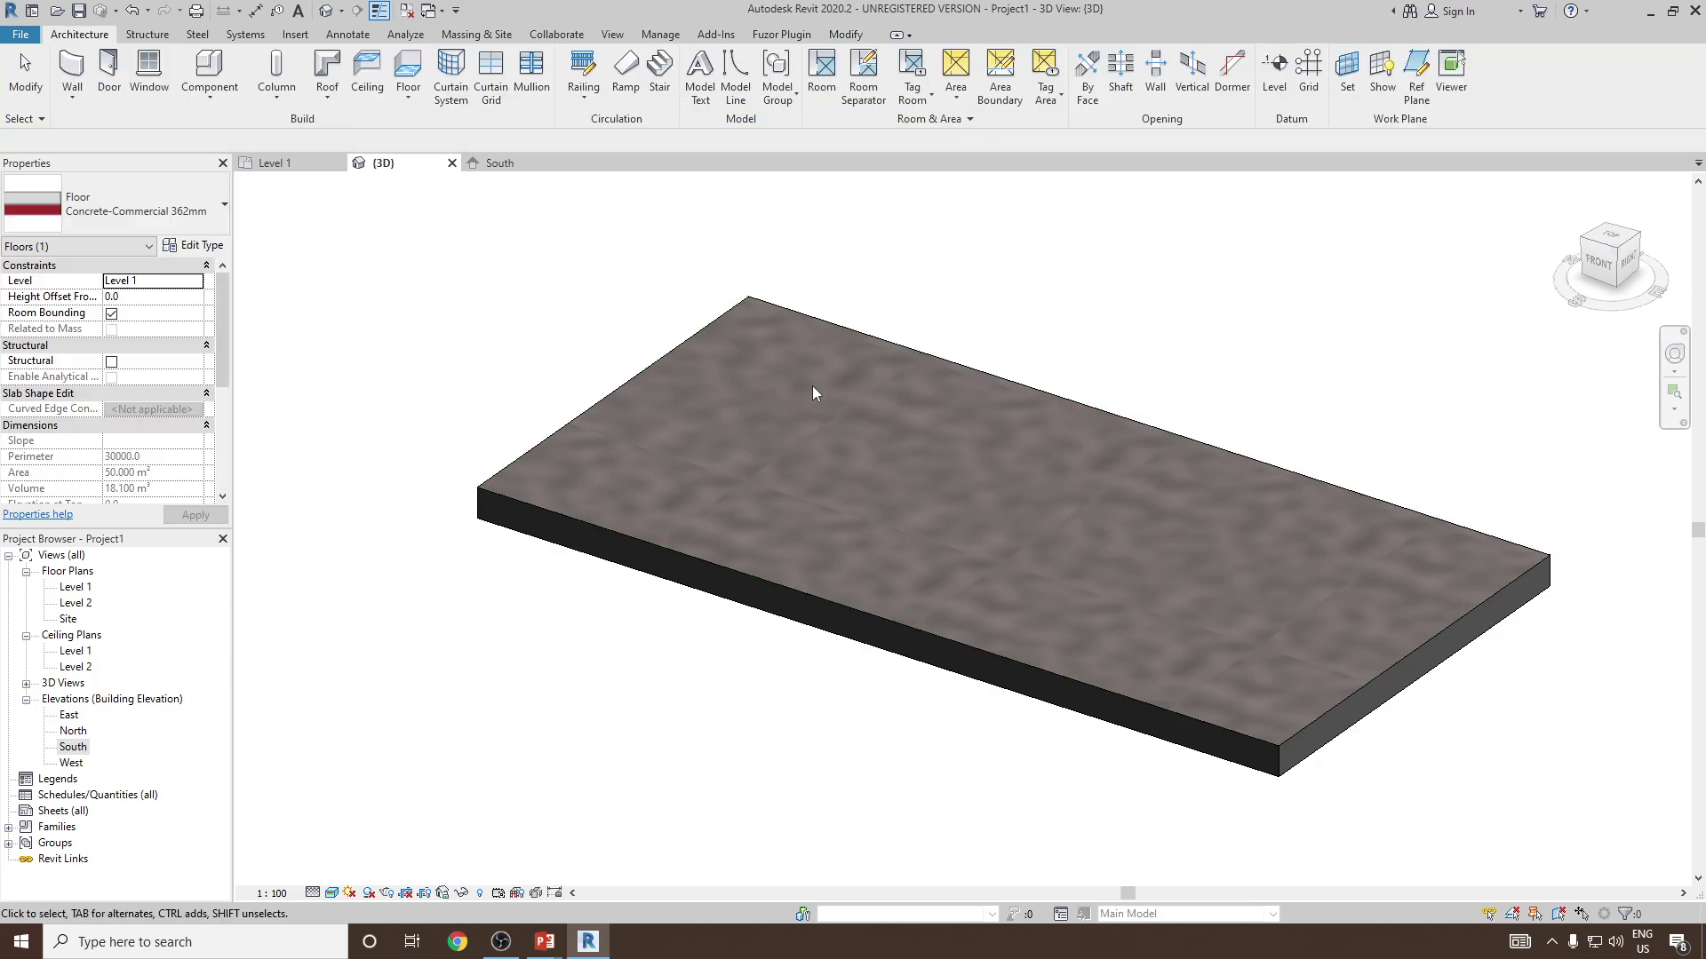
- Lower the added point to -100 elevation and orbit to inspect the creased slab
click(846, 330)
click(787, 78)
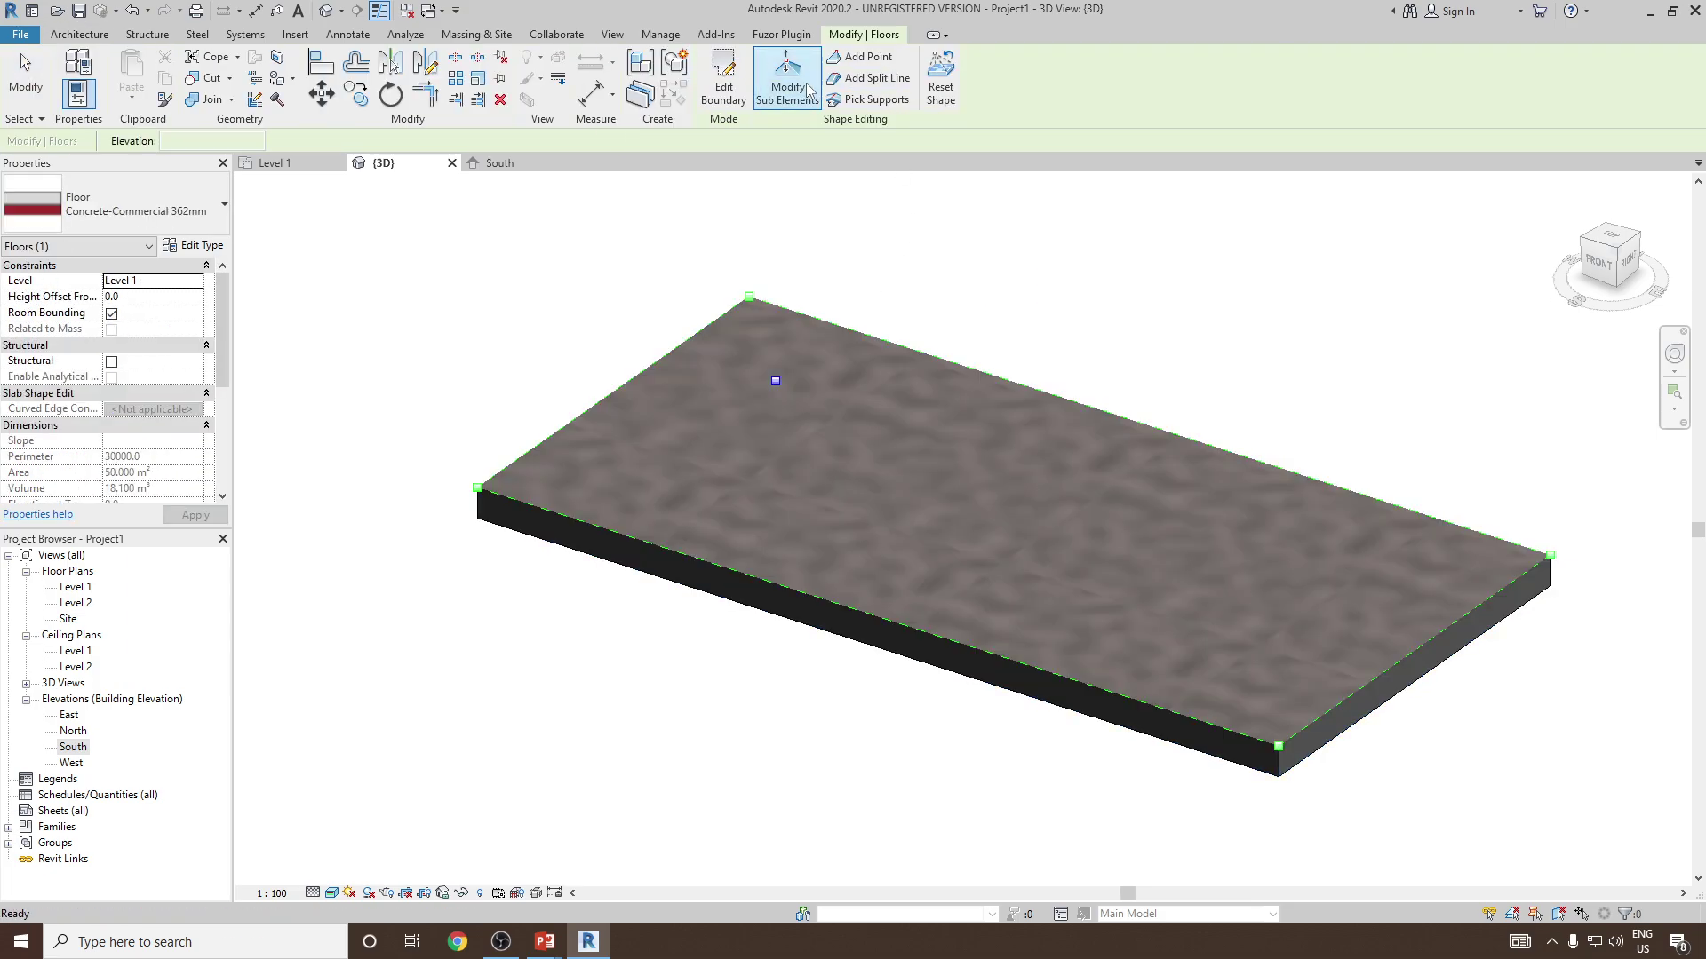
click(779, 382)
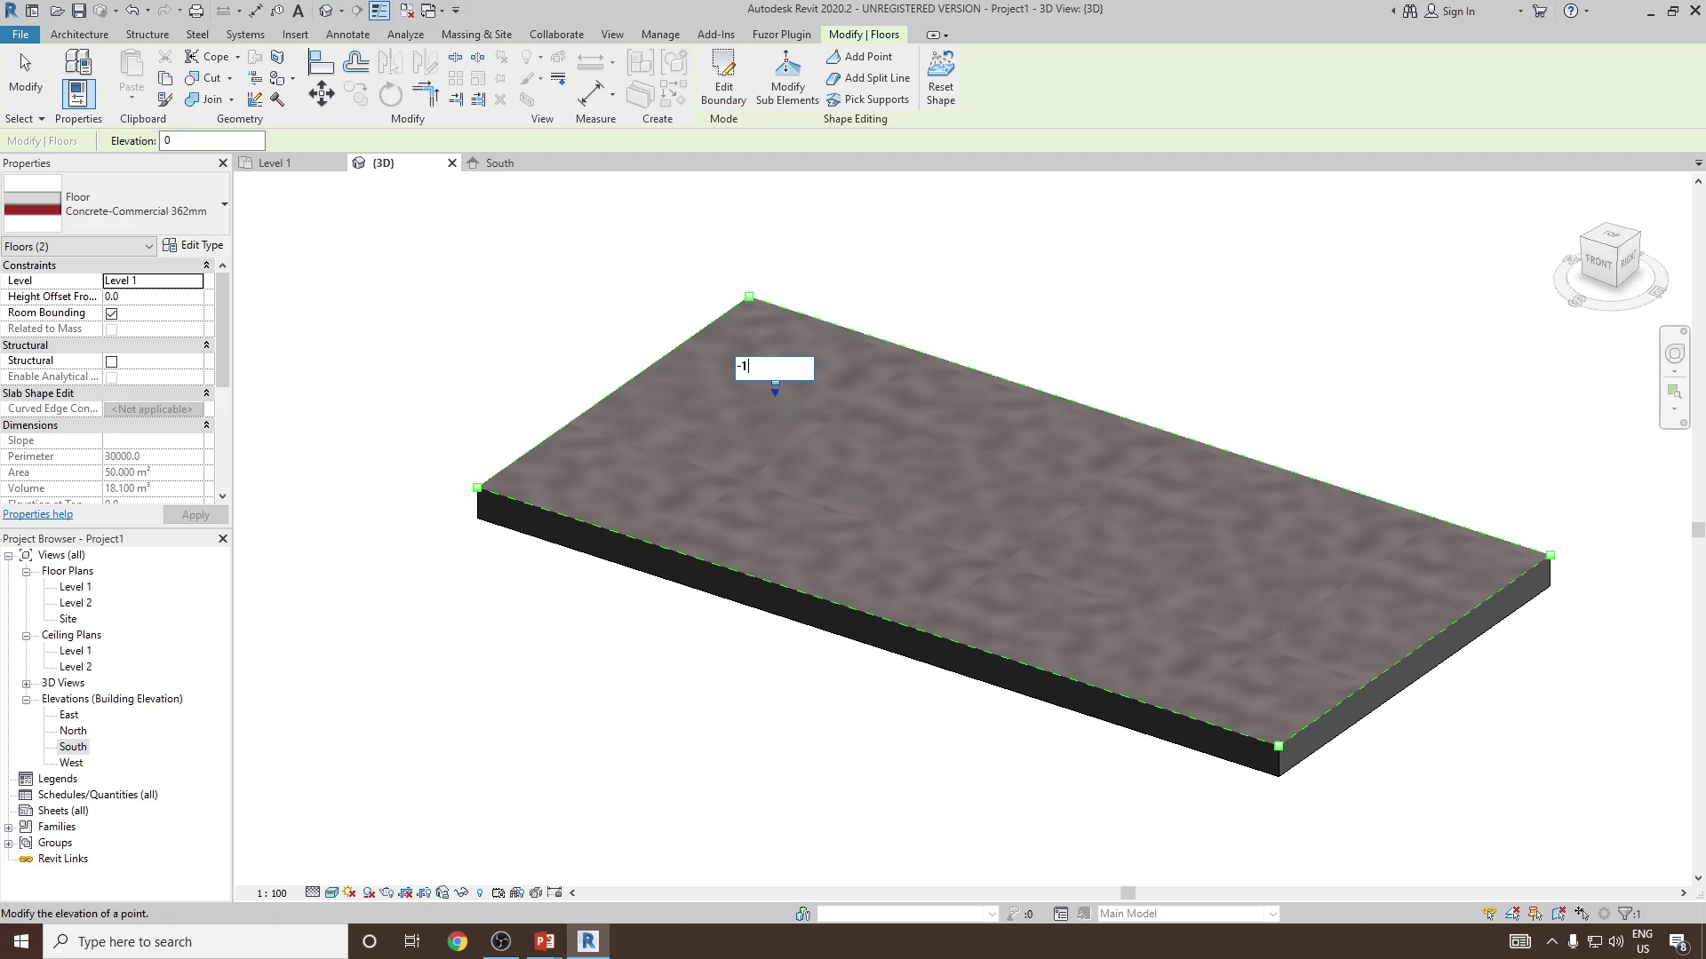
text(-100)
key(Return)
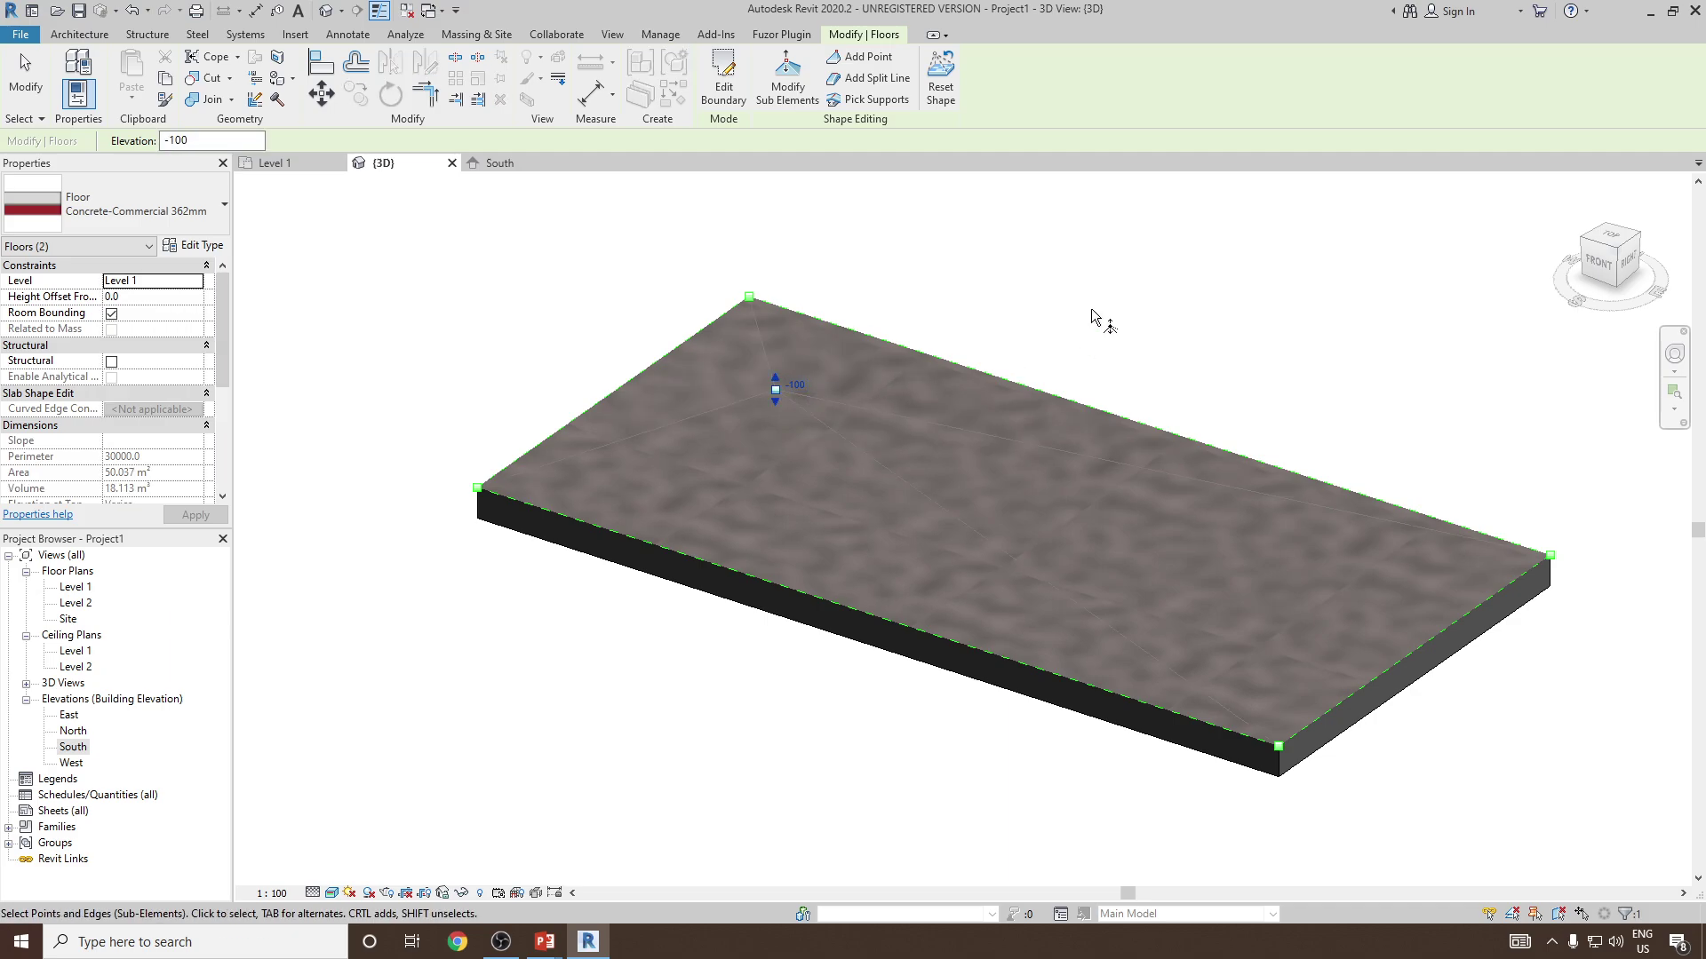
right_click(1094, 313)
click(1152, 345)
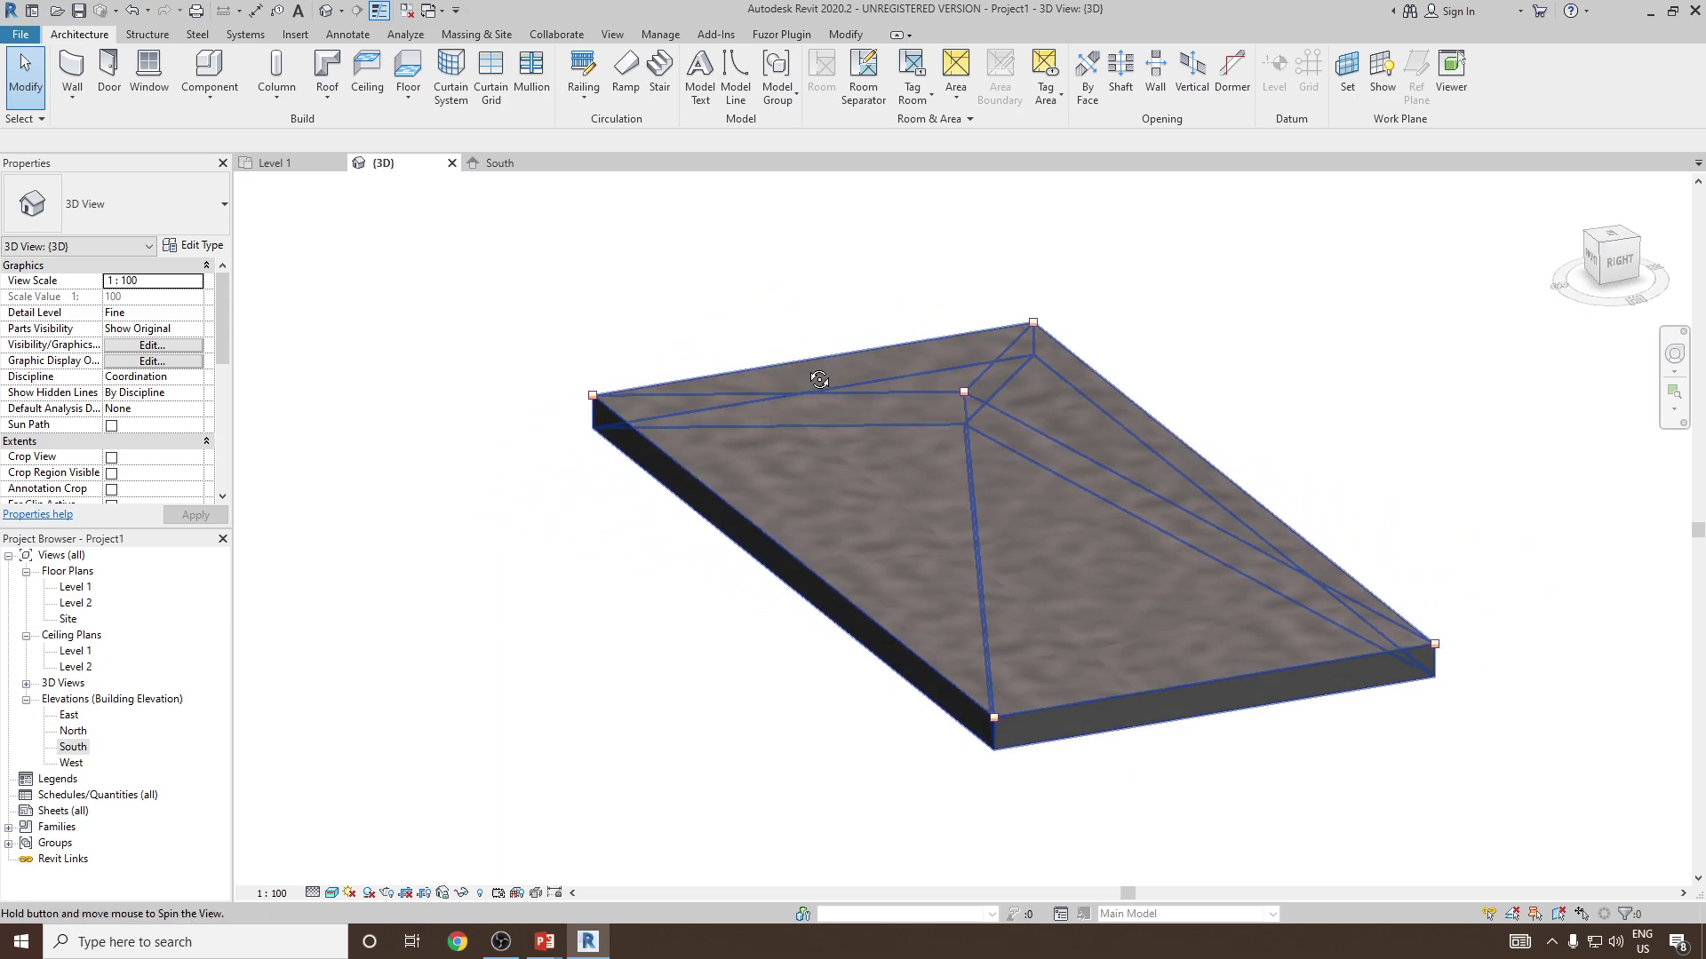
scroll(853, 413, up, 5)
scroll(849, 423, down, 5)
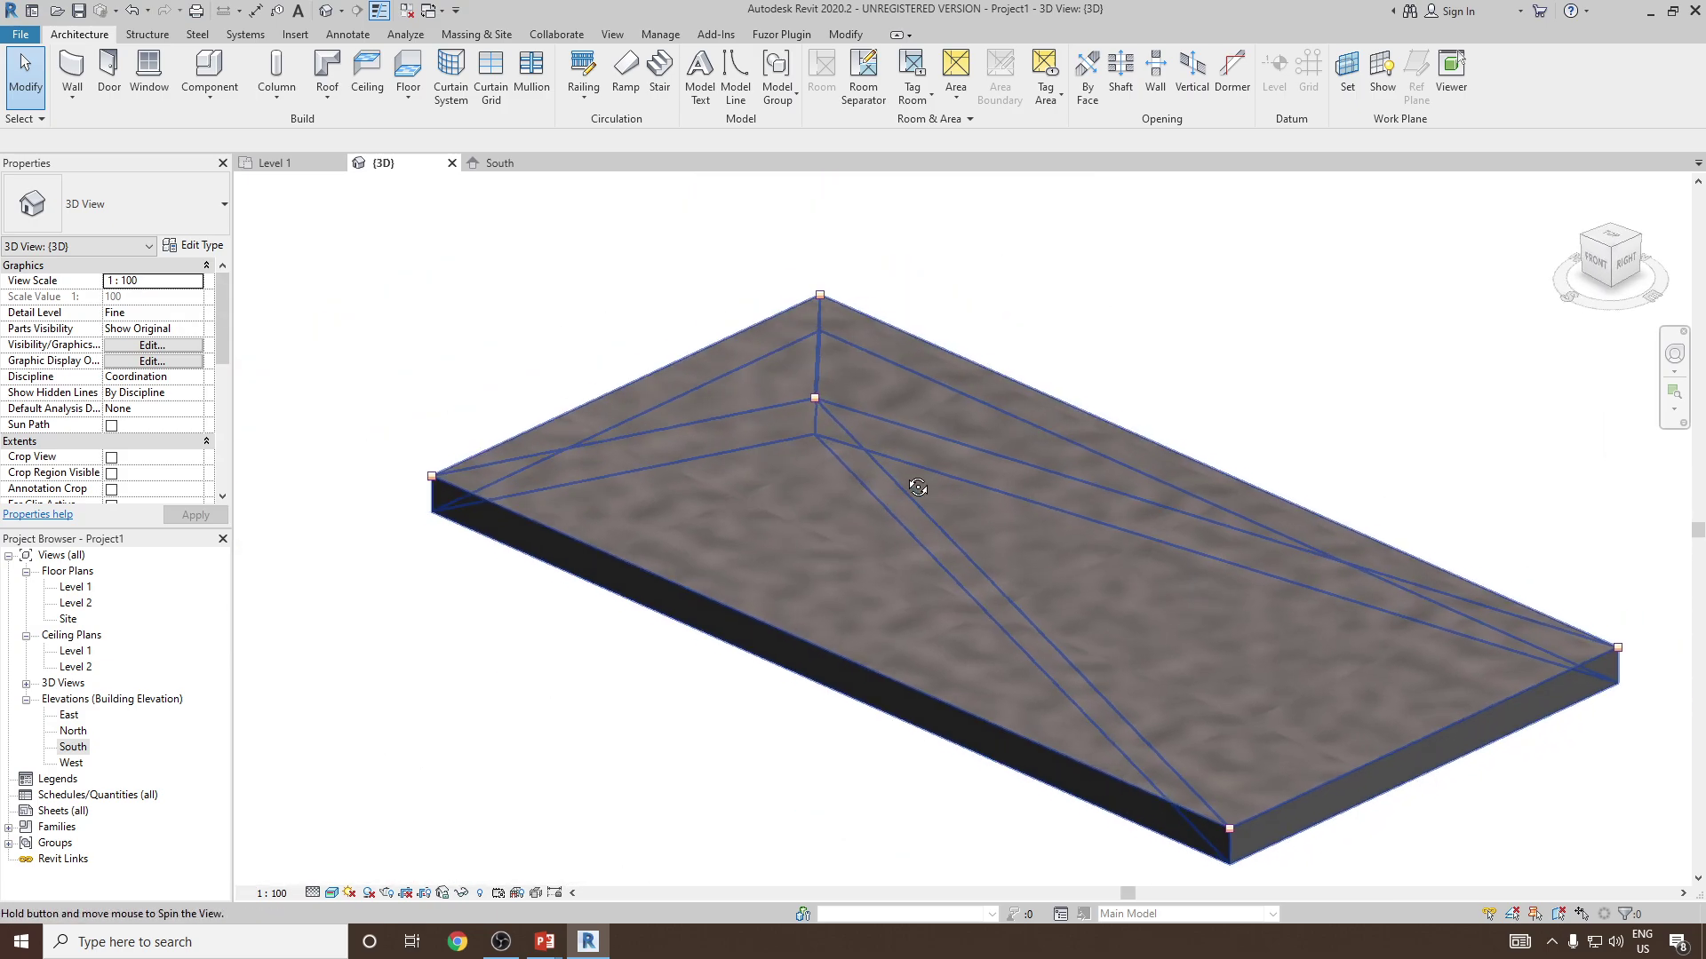
shift+middle_drag(800, 355, 897, 392)
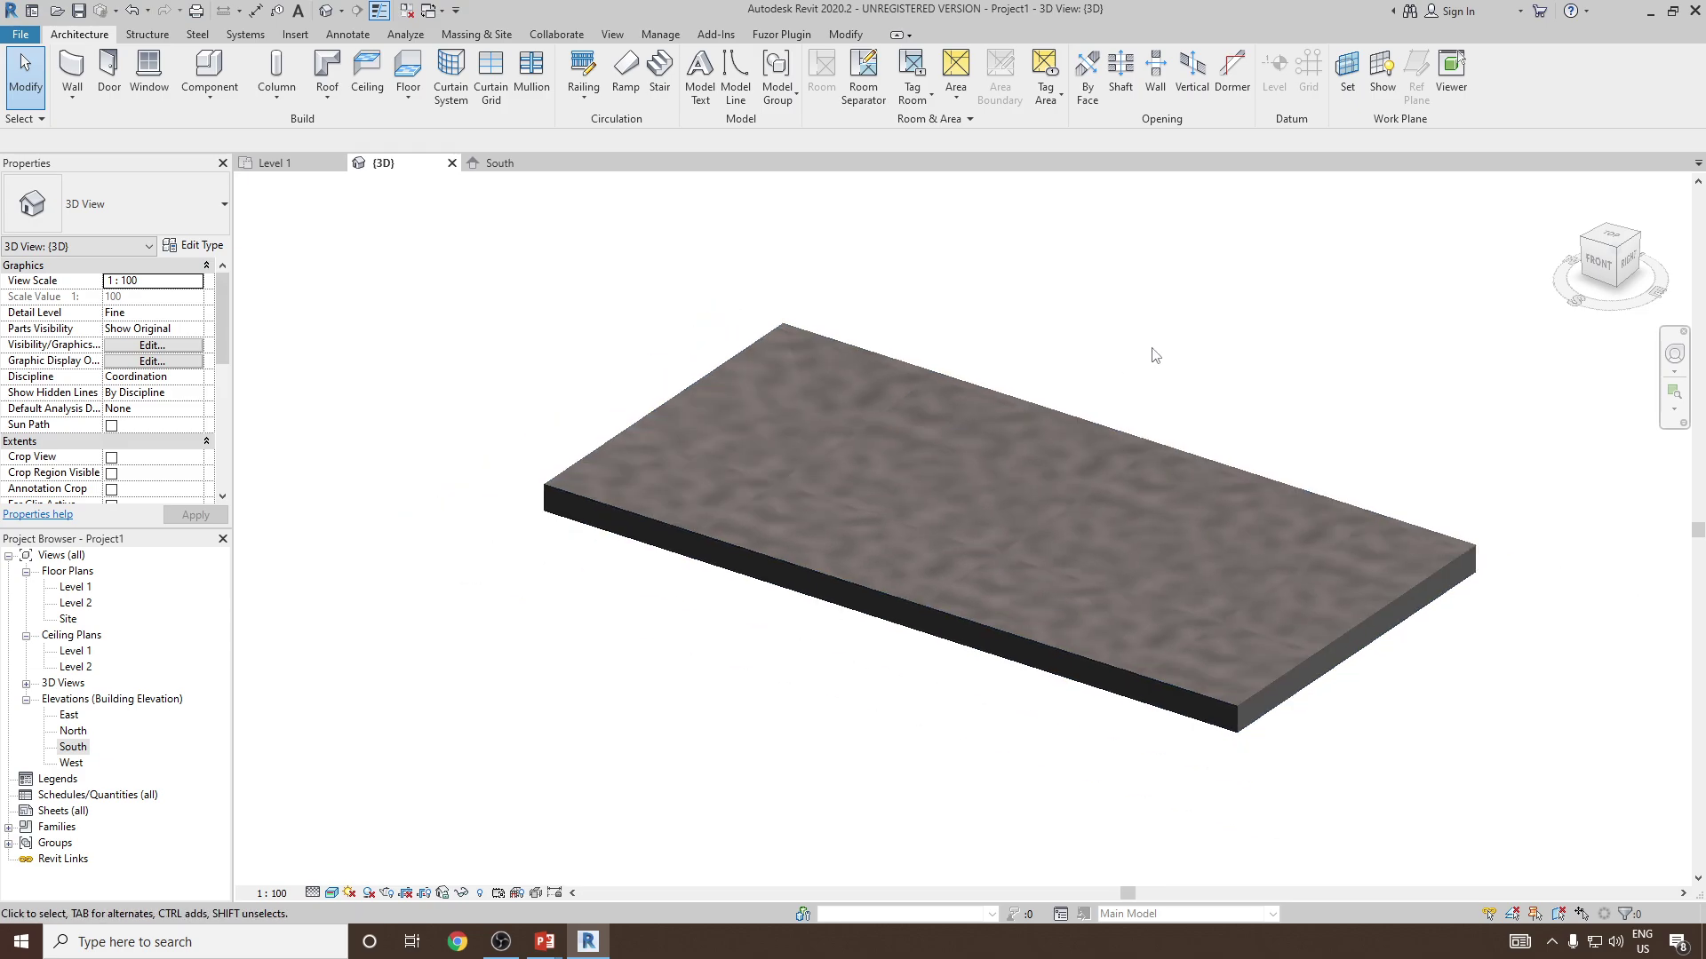